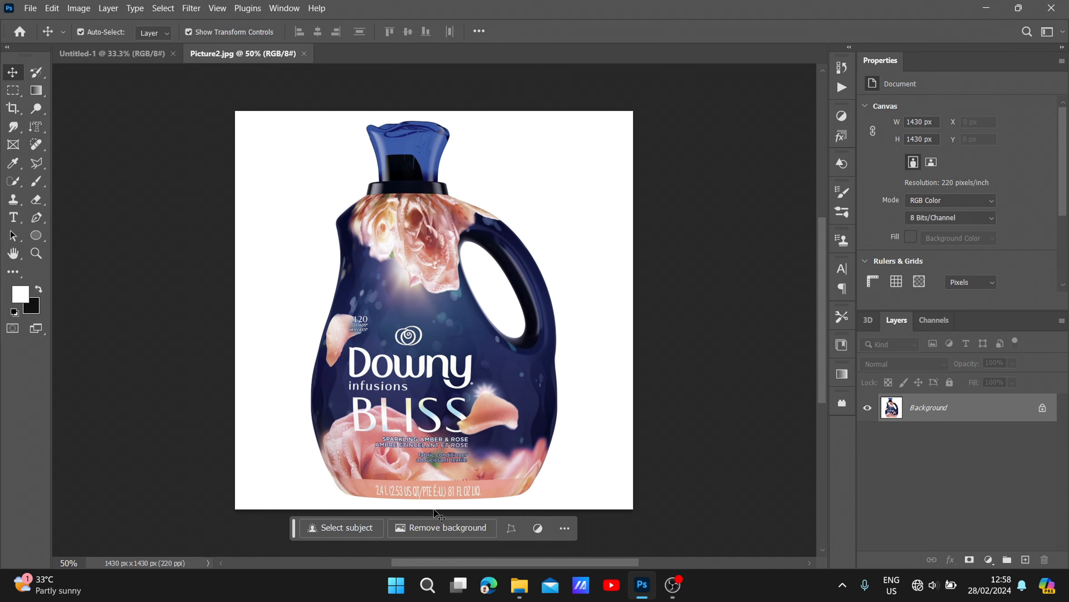
# - Remove the bottle image's background and mask out the white area inside the handle by filling its selection with the black foreground color
pyautogui.click(441, 528)
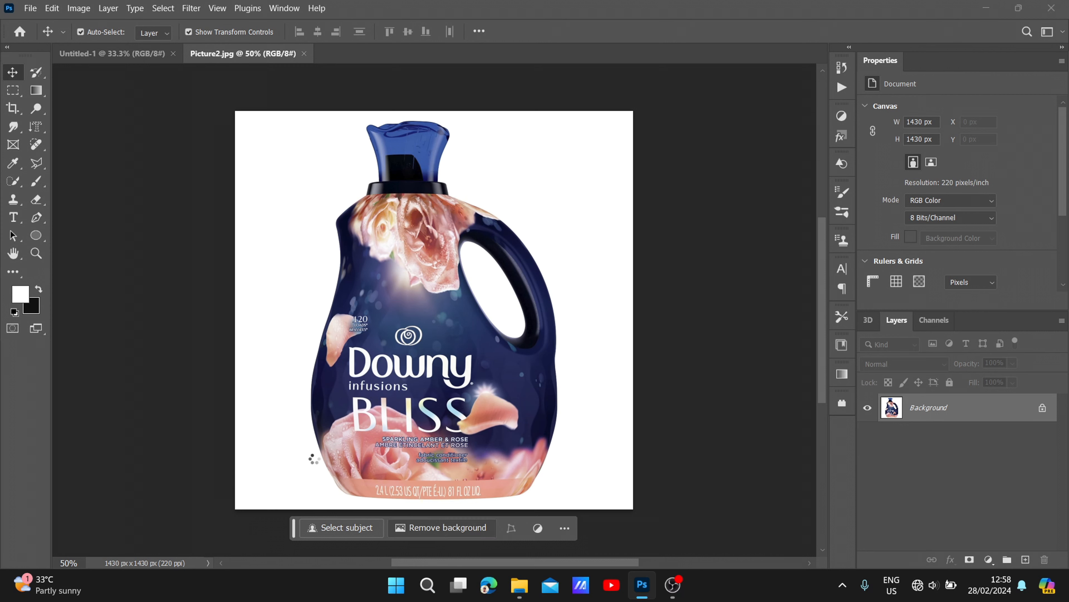
pyautogui.click(925, 407)
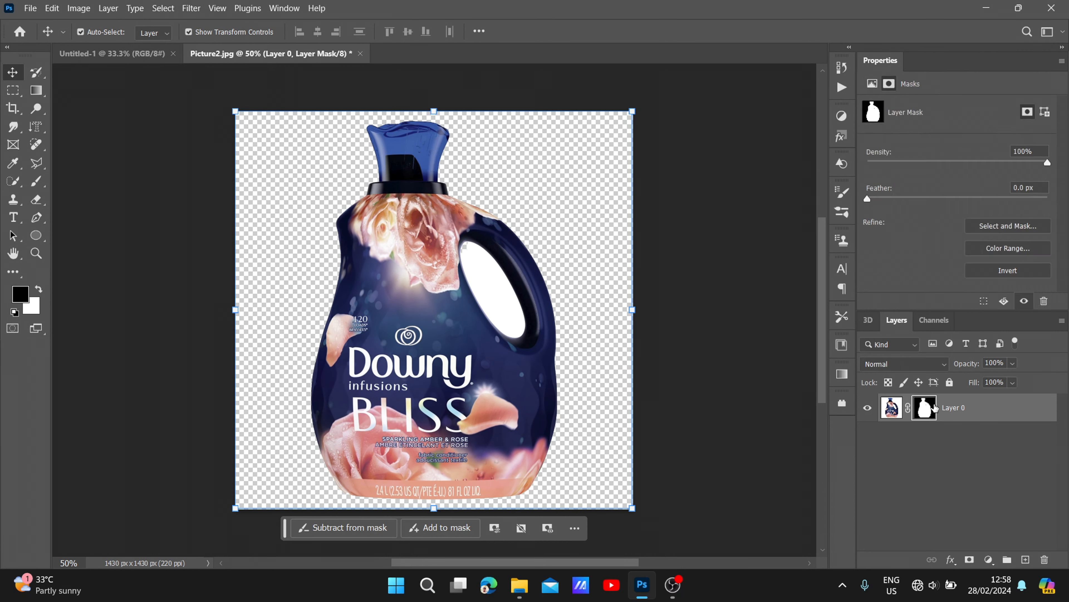
pyautogui.click(13, 182)
pyautogui.click(57, 194)
pyautogui.click(487, 292)
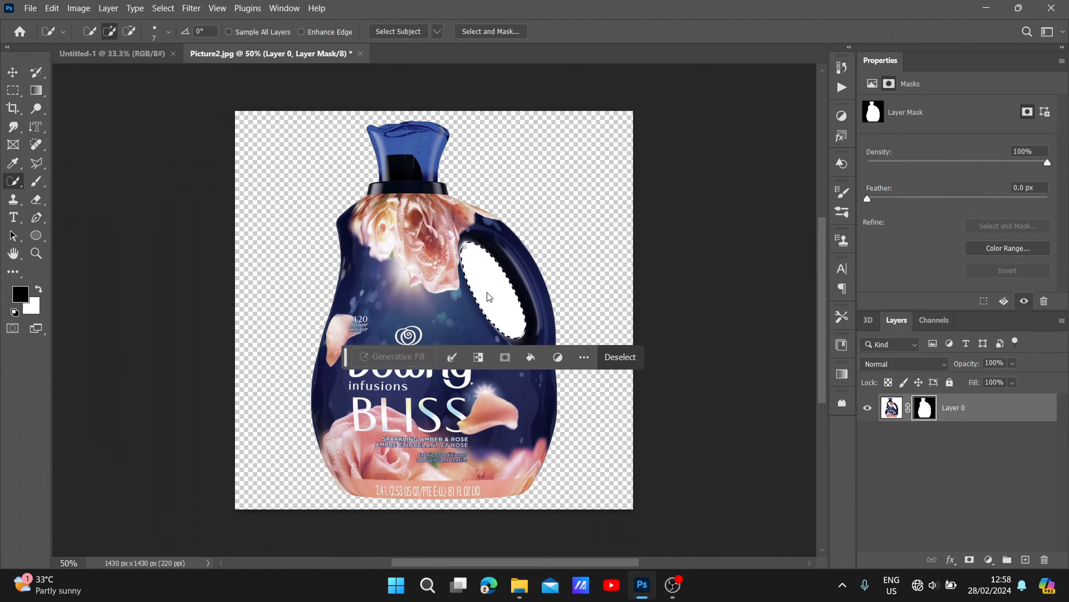
pyautogui.click(530, 357)
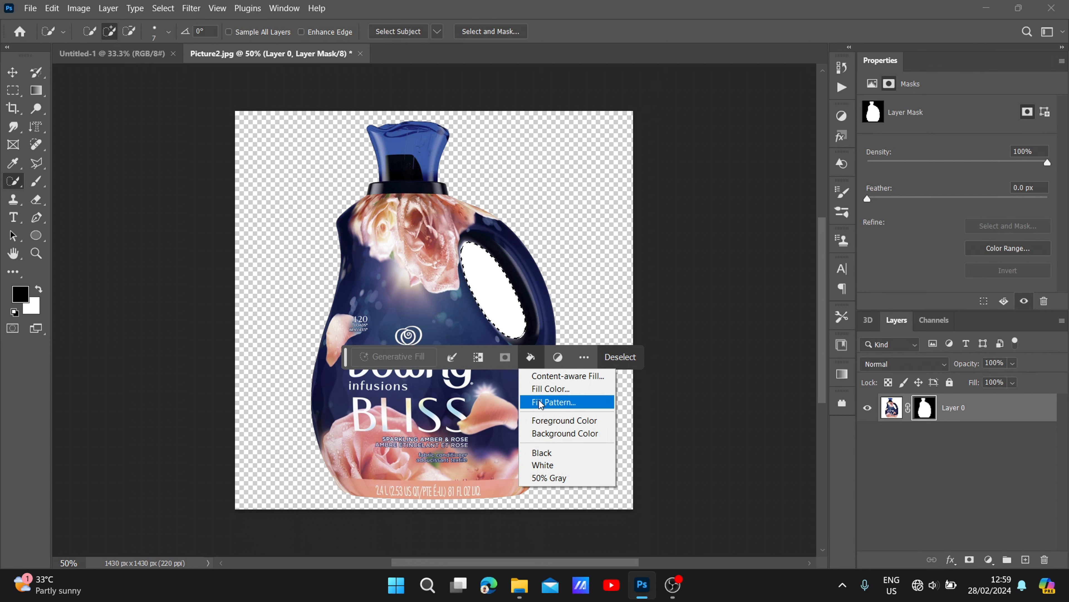
pyautogui.click(543, 420)
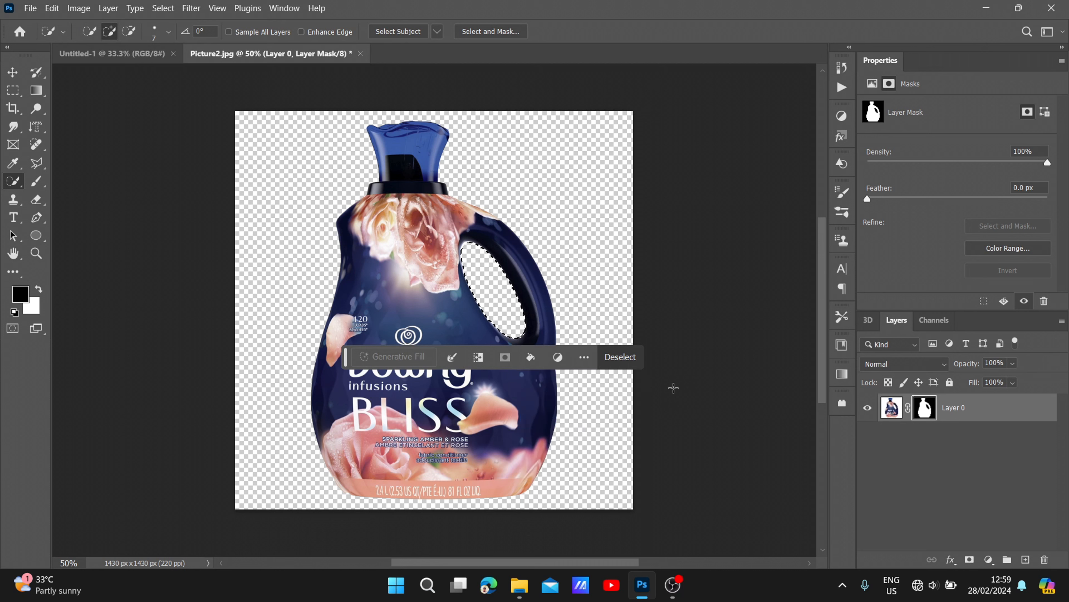
pyautogui.click(636, 359)
pyautogui.click(12, 73)
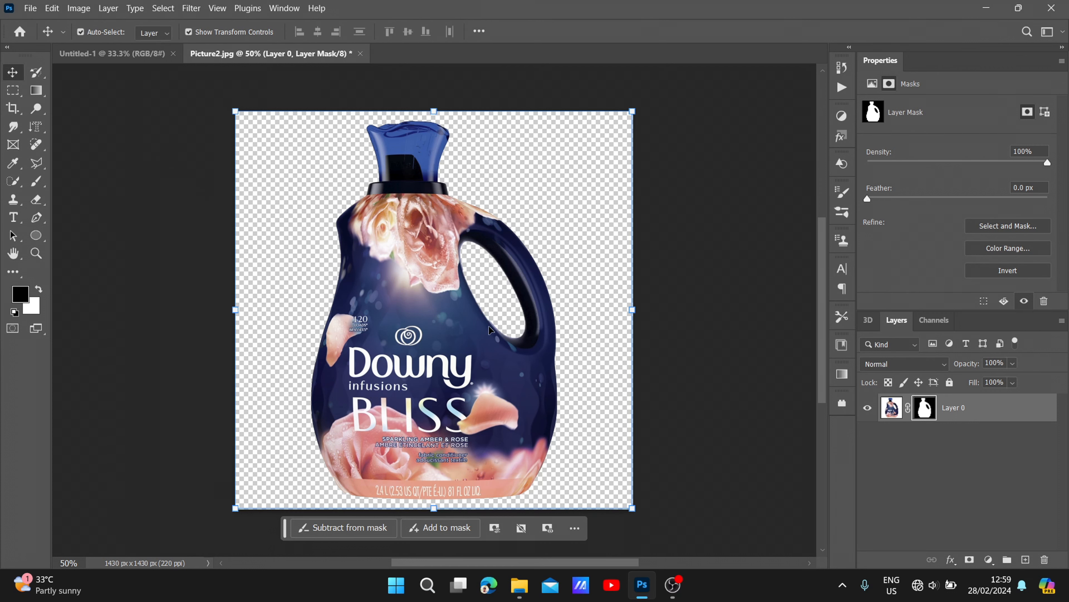
# - Place the cut-out bottle in the centre of the Untitled-1 document and close Picture2.jpg without saving
pyautogui.moveTo(432, 345); pyautogui.dragTo(436, 319)
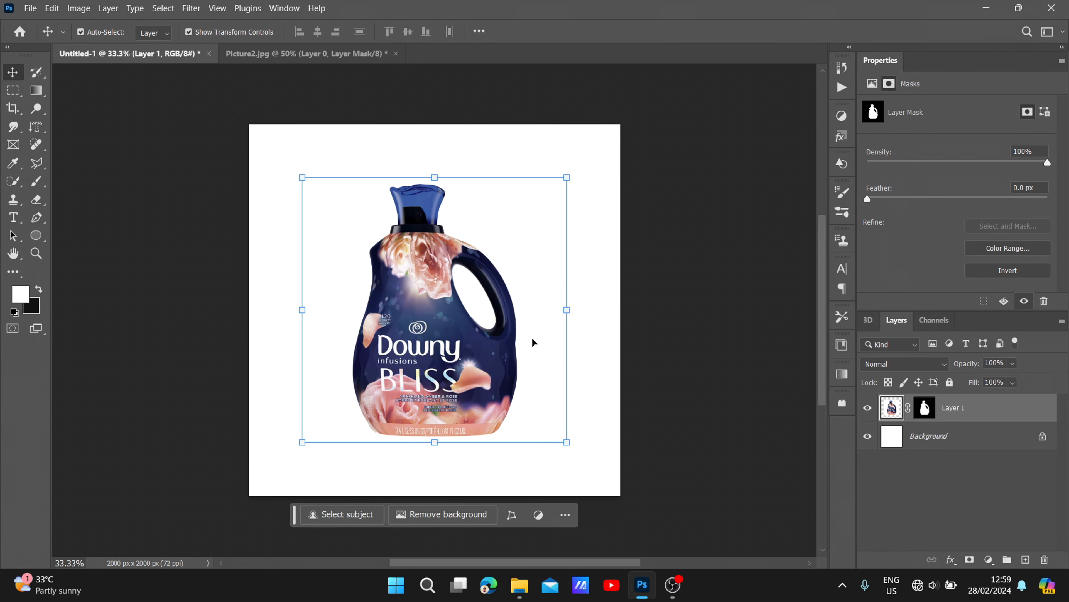
pyautogui.click(577, 422)
pyautogui.scroll(-1, 539, 375)
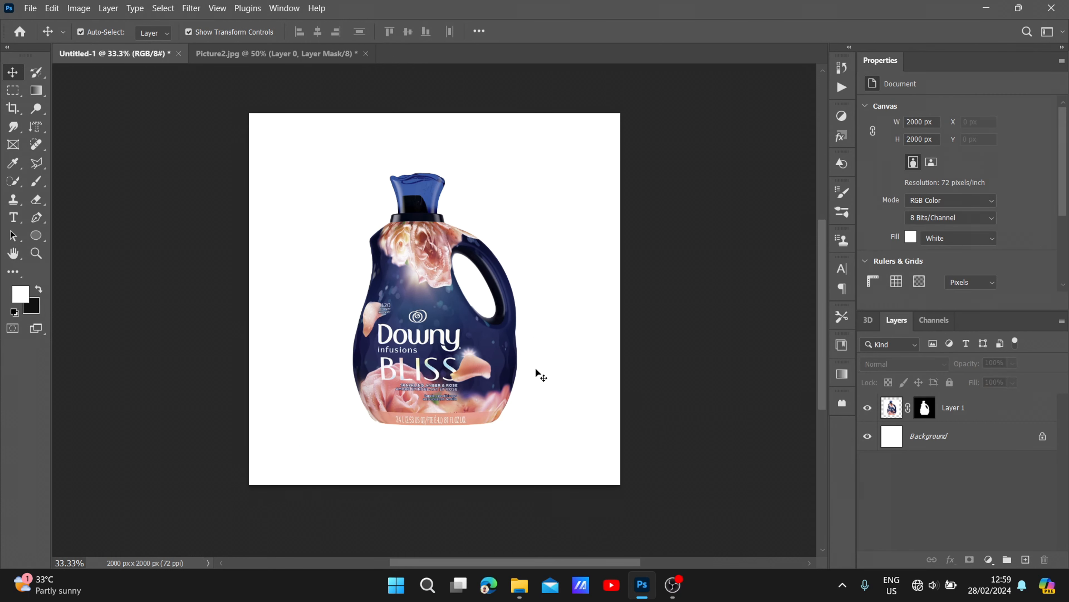
pyautogui.click(343, 51)
pyautogui.click(367, 54)
pyautogui.click(556, 231)
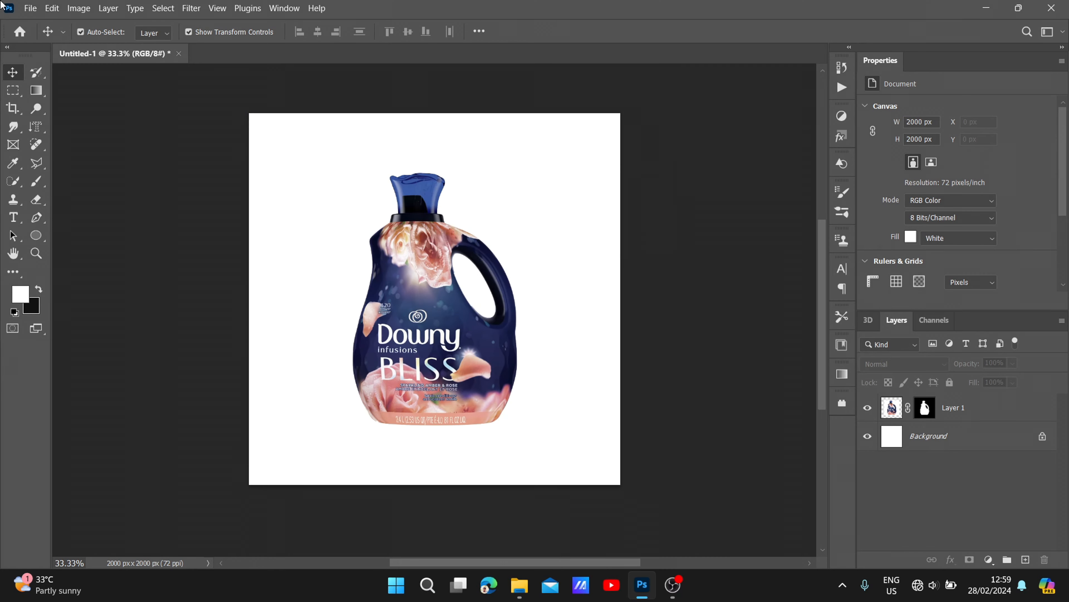
# - Open dahlia-Blue-Bell.webp from the DOWNY folder and remove its background
pyautogui.click(31, 8)
pyautogui.click(47, 37)
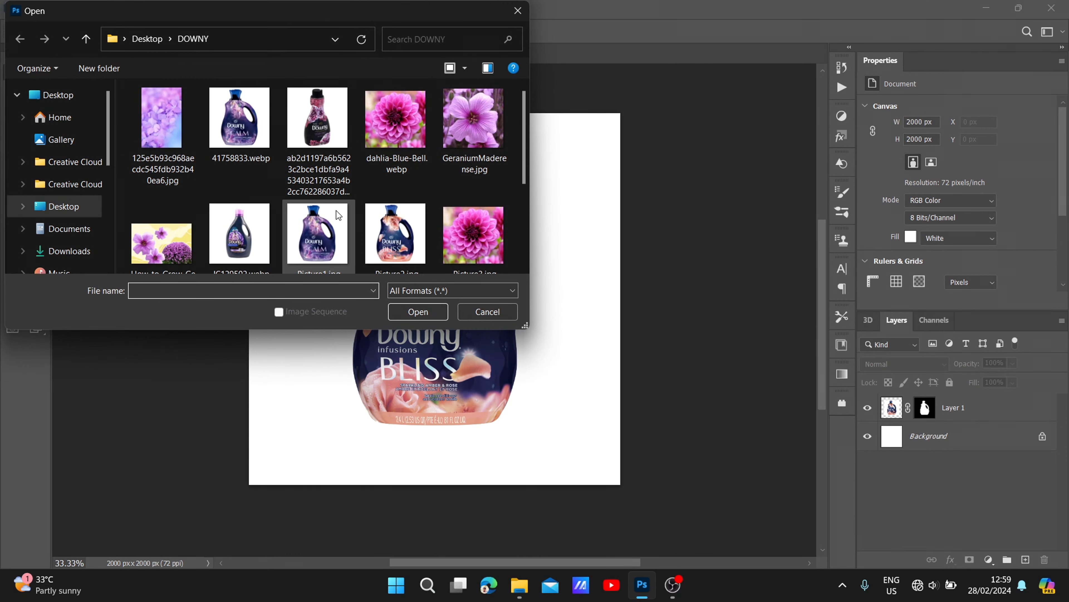
pyautogui.scroll(-1, 336, 211)
pyautogui.scroll(1, 423, 199)
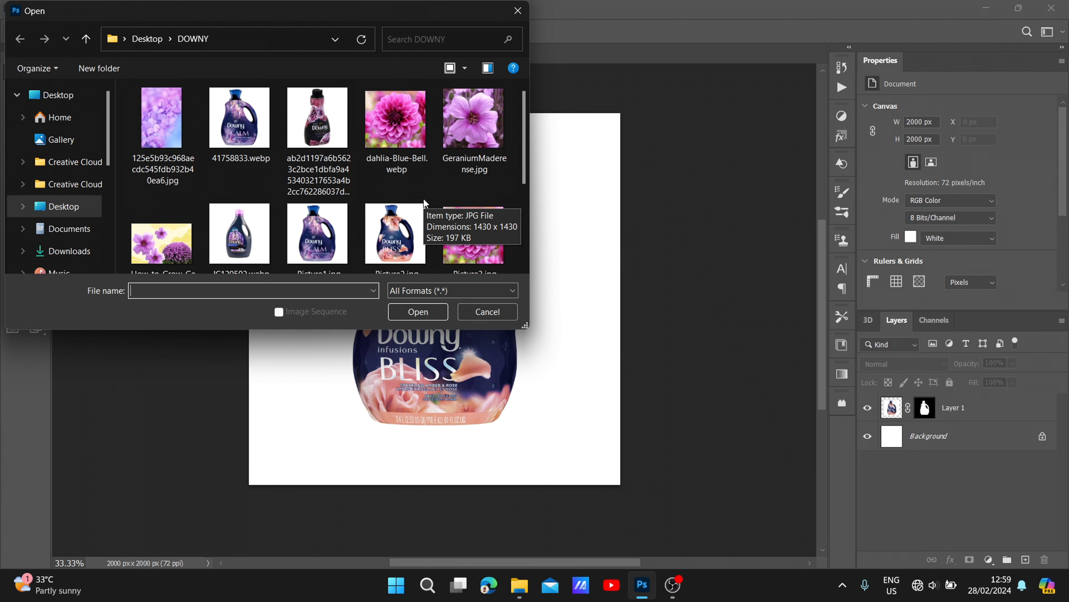
pyautogui.doubleClick(371, 110)
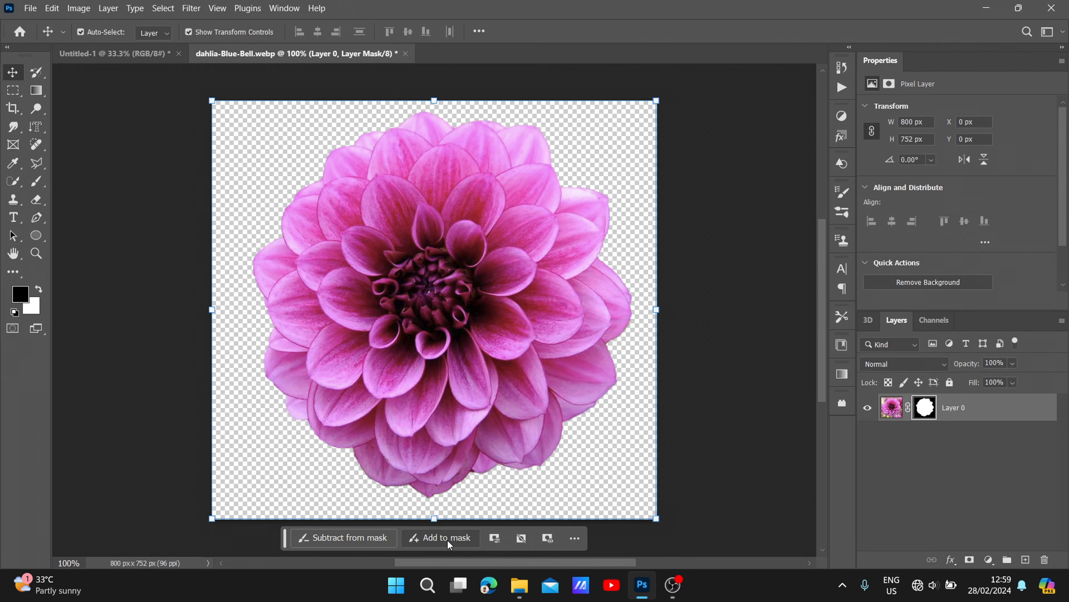
# - Bring the cut-out dahlia into Untitled-1 and move its layer beneath the bottle layer
pyautogui.click(755, 232)
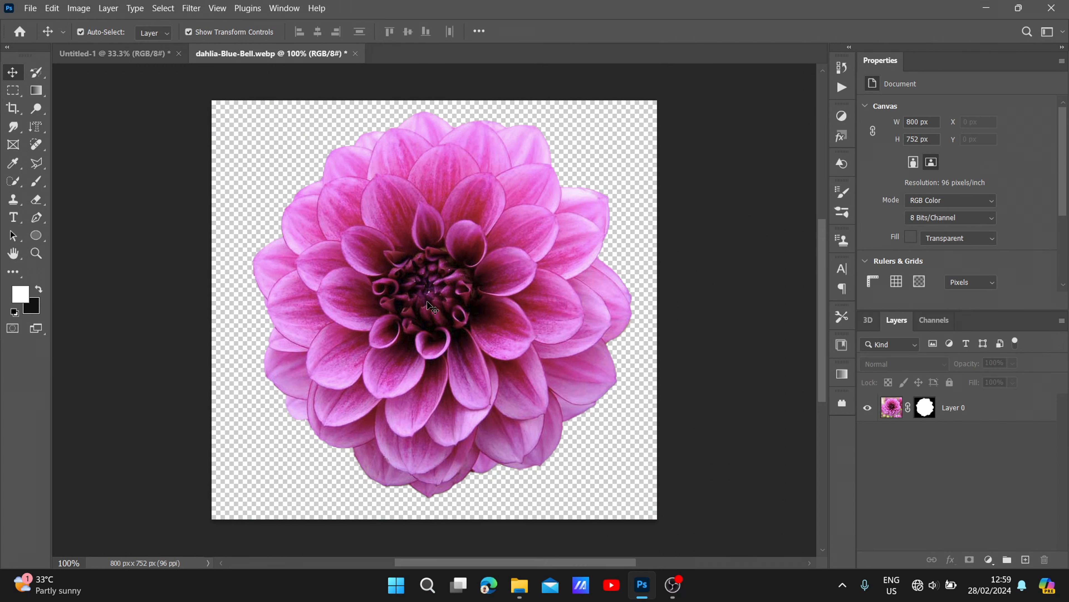
pyautogui.moveTo(416, 300); pyautogui.dragTo(501, 302)
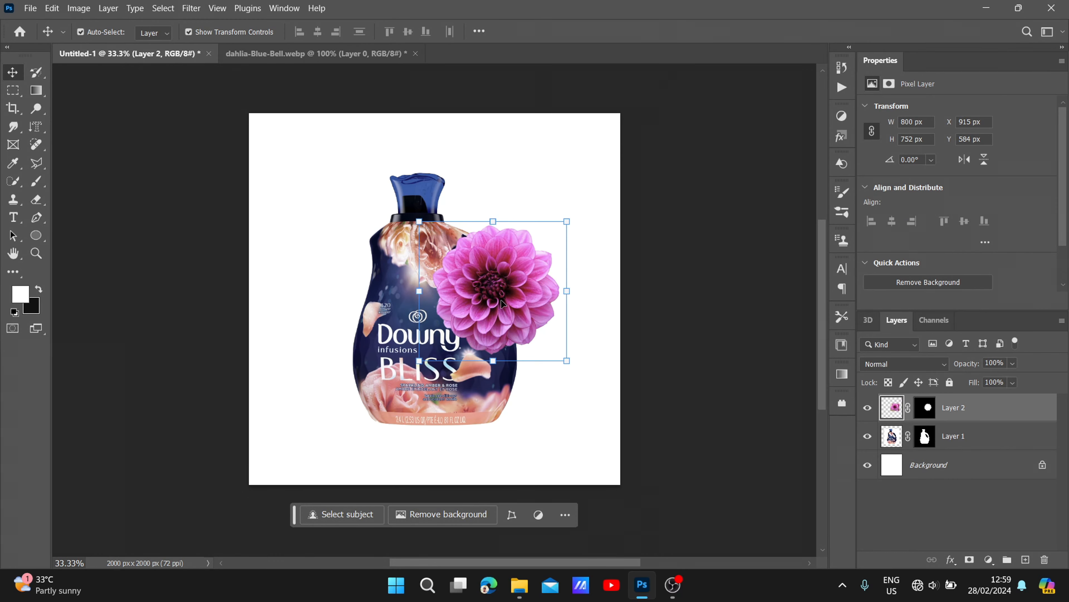
pyautogui.moveTo(954, 406); pyautogui.dragTo(959, 446)
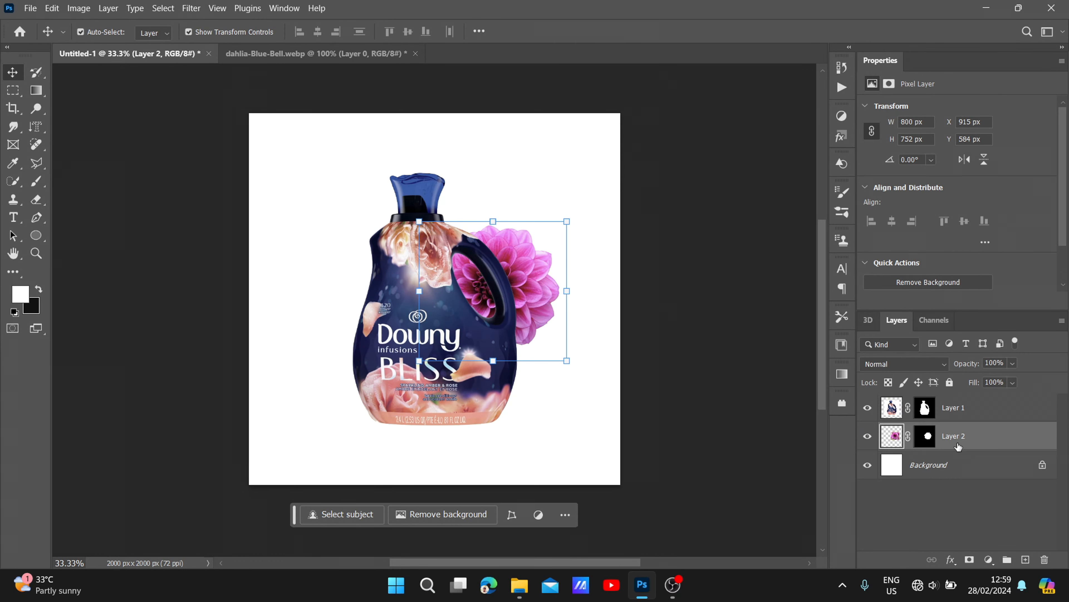
# - Enlarge the dahlia to about 119% and position it behind the bottle's handle
pyautogui.moveTo(539, 303); pyautogui.dragTo(539, 298)
pyautogui.moveTo(567, 217); pyautogui.dragTo(594, 184)
pyautogui.moveTo(531, 294)
pyautogui.mouseDown()
pyautogui.moveTo(516, 224)
pyautogui.moveTo(512, 298)
pyautogui.mouseUp()
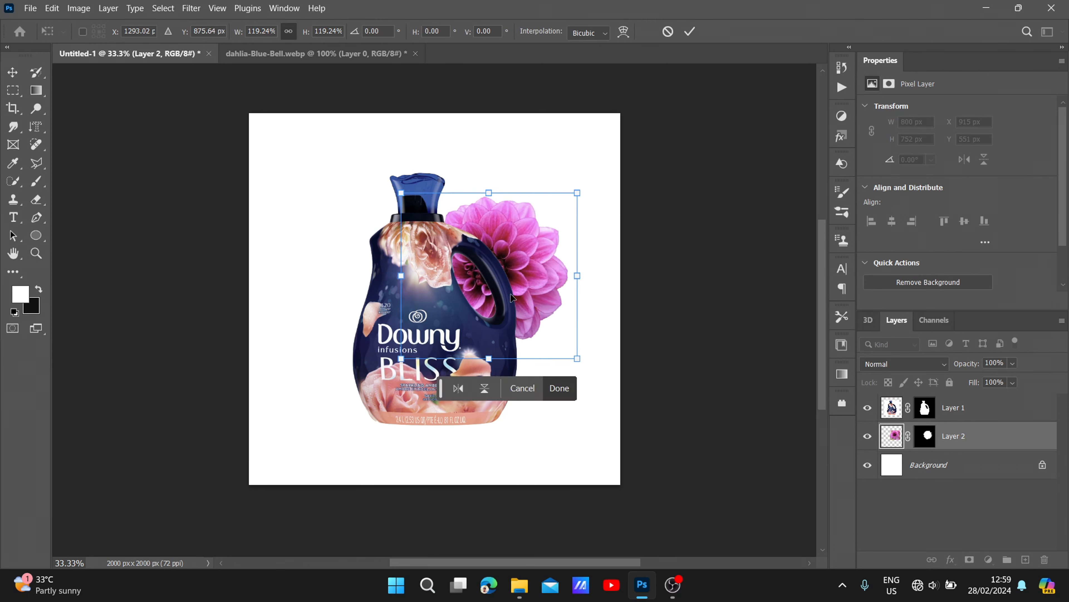
pyautogui.click(554, 390)
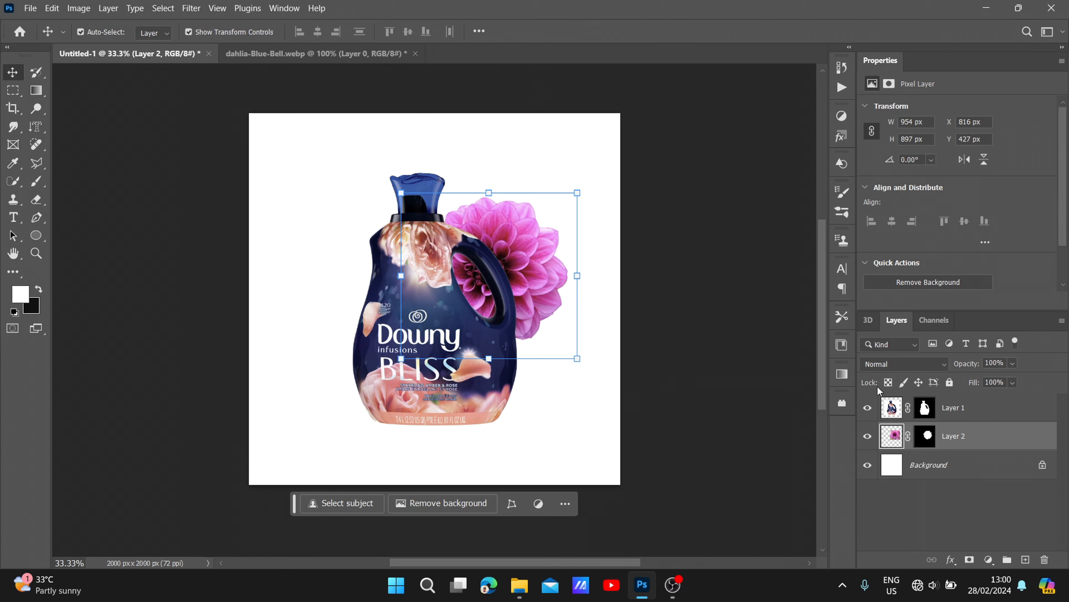
# - Add a Hue/Saturation adjustment above the dahlia, clip it to the dahlia layer and enable Colorize
pyautogui.click(988, 559)
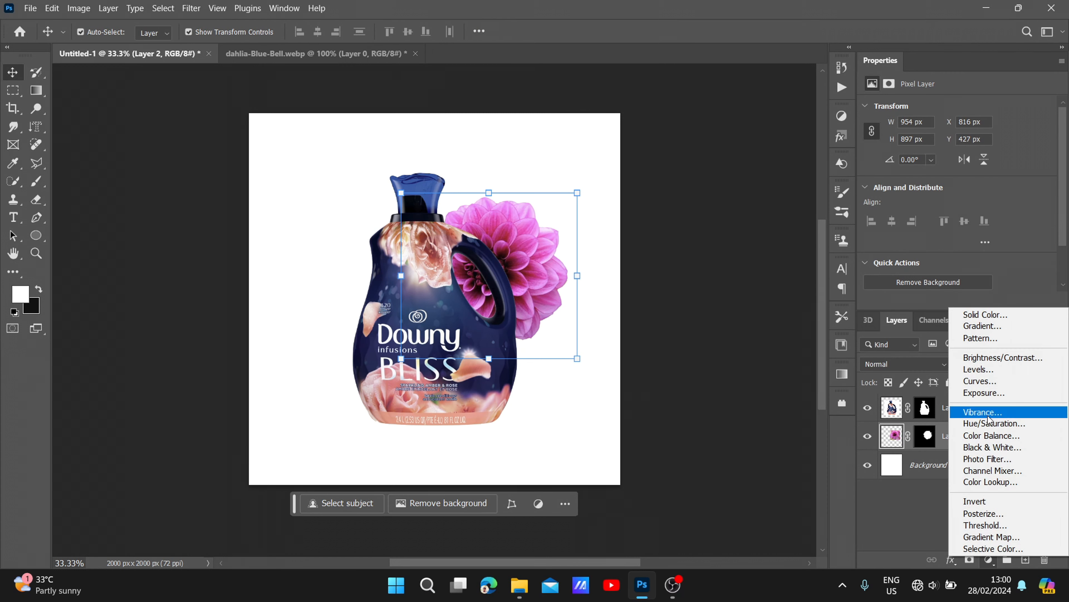
pyautogui.click(989, 436)
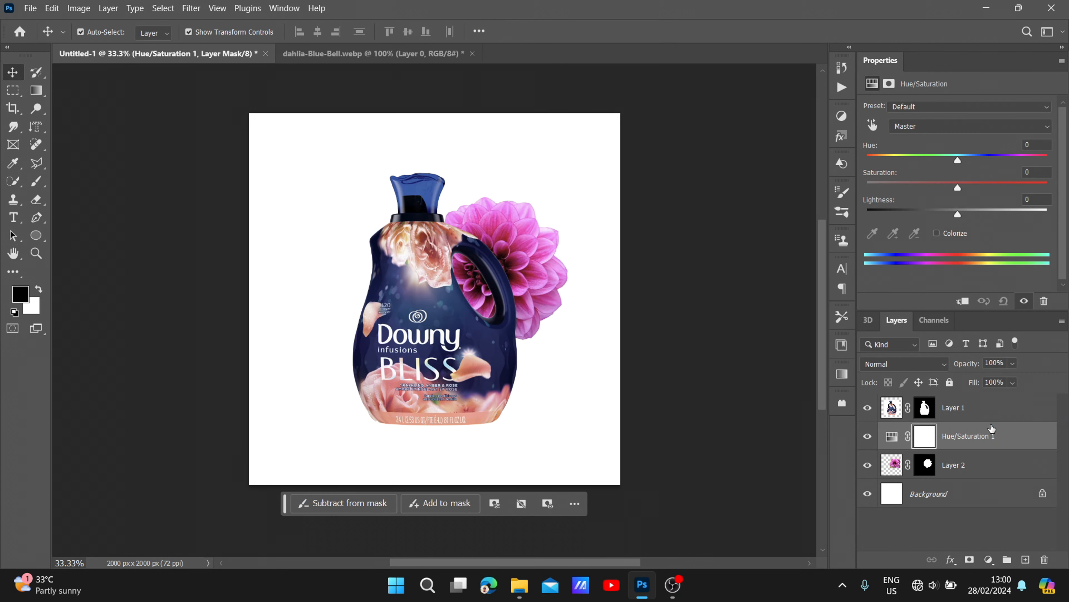
pyautogui.click(962, 302)
pyautogui.click(936, 233)
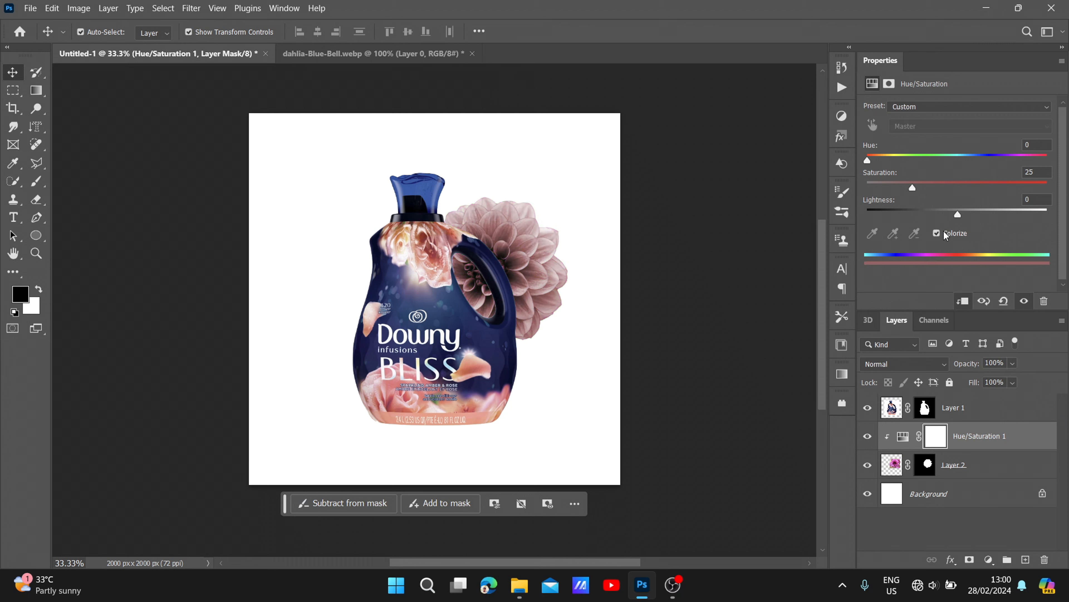
# - Tint the dahlia salmon pink with hue 0, saturation 54 and lightness +28 in its Hue/Saturation adjustment
pyautogui.click(949, 419)
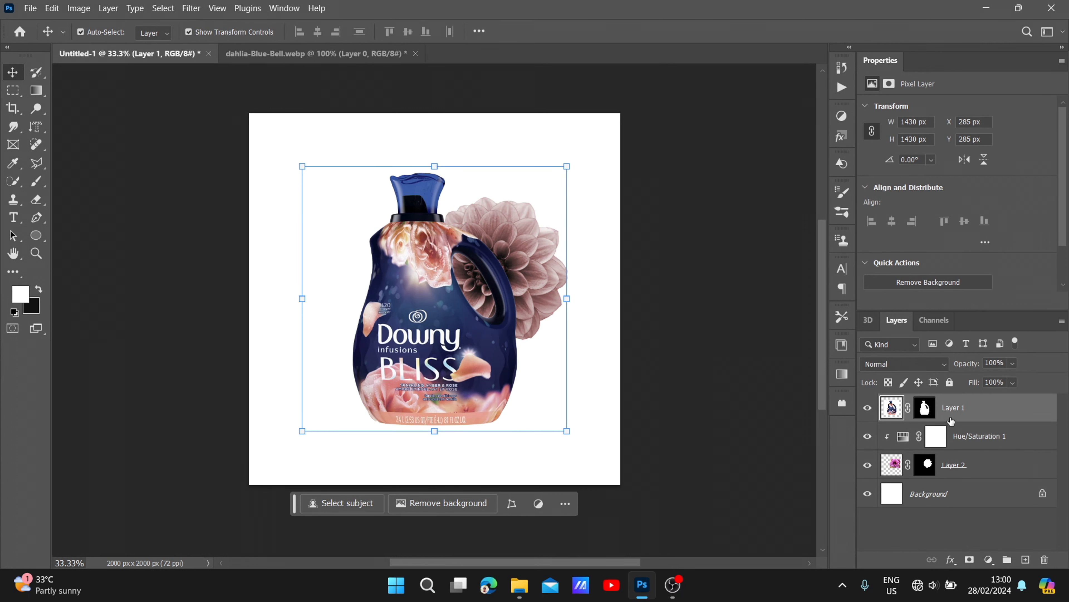
pyautogui.click(956, 430)
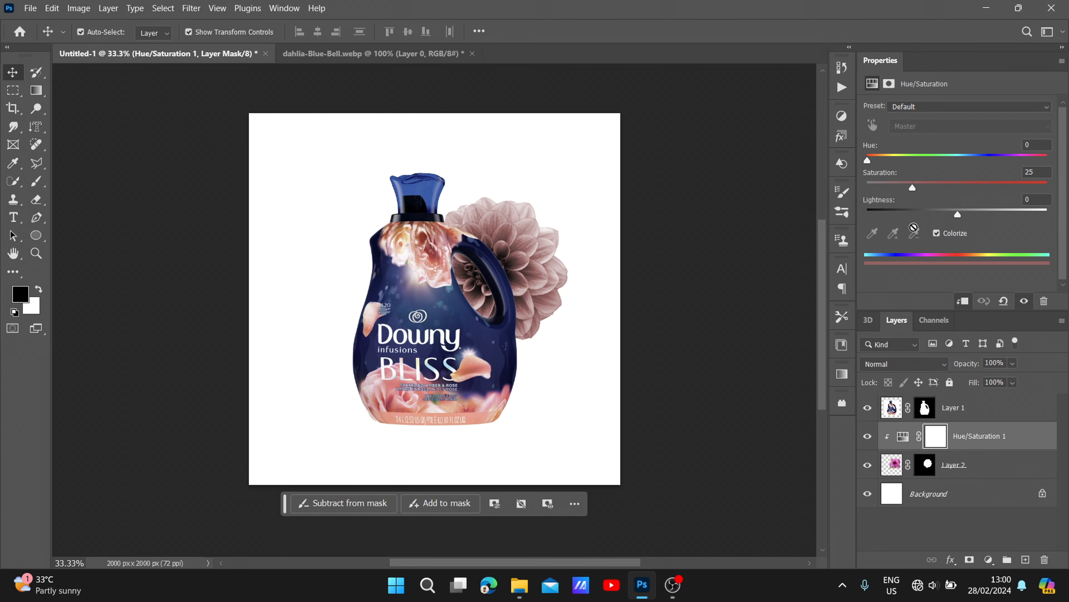
pyautogui.moveTo(893, 156); pyautogui.dragTo(866, 161)
pyautogui.moveTo(869, 162); pyautogui.dragTo(821, 171)
pyautogui.moveTo(909, 189); pyautogui.dragTo(984, 214)
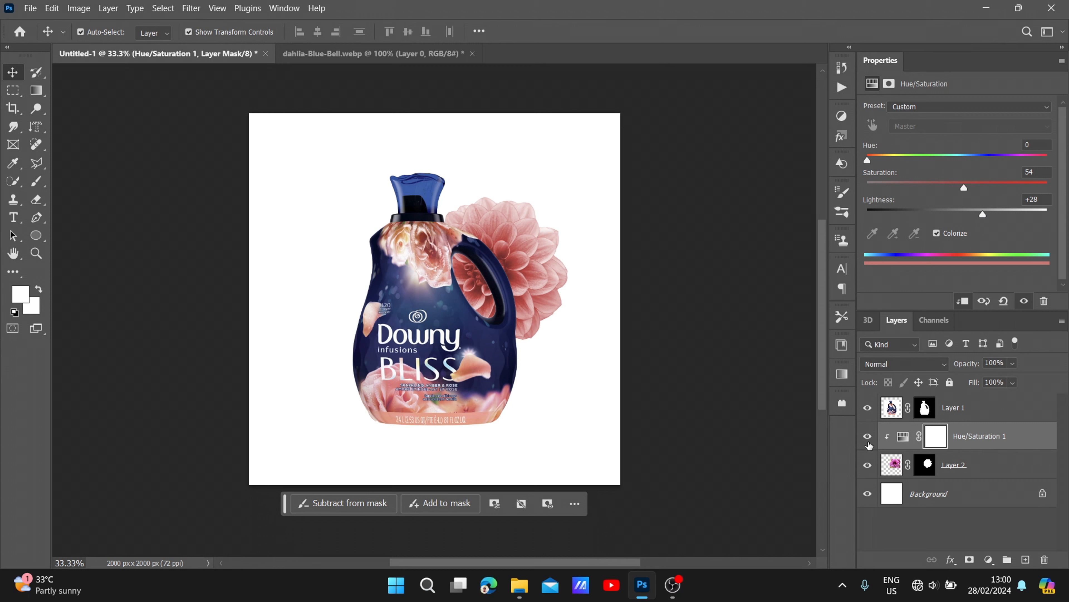
pyautogui.click(882, 535)
pyautogui.click(529, 269)
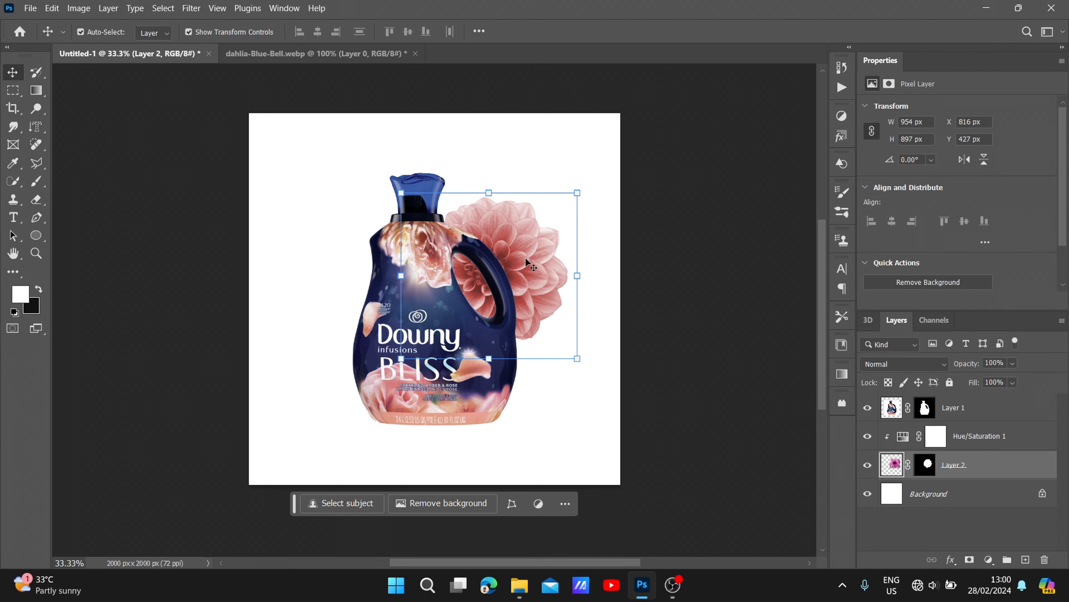
pyautogui.moveTo(519, 264); pyautogui.dragTo(525, 258)
pyautogui.hotkey('ctrl', 'z')
# - Duplicate the dahlia together with its Hue/Saturation adjustment and place the copy behind the bottle's lower left side
pyautogui.click(953, 448)
pyautogui.click(995, 466)
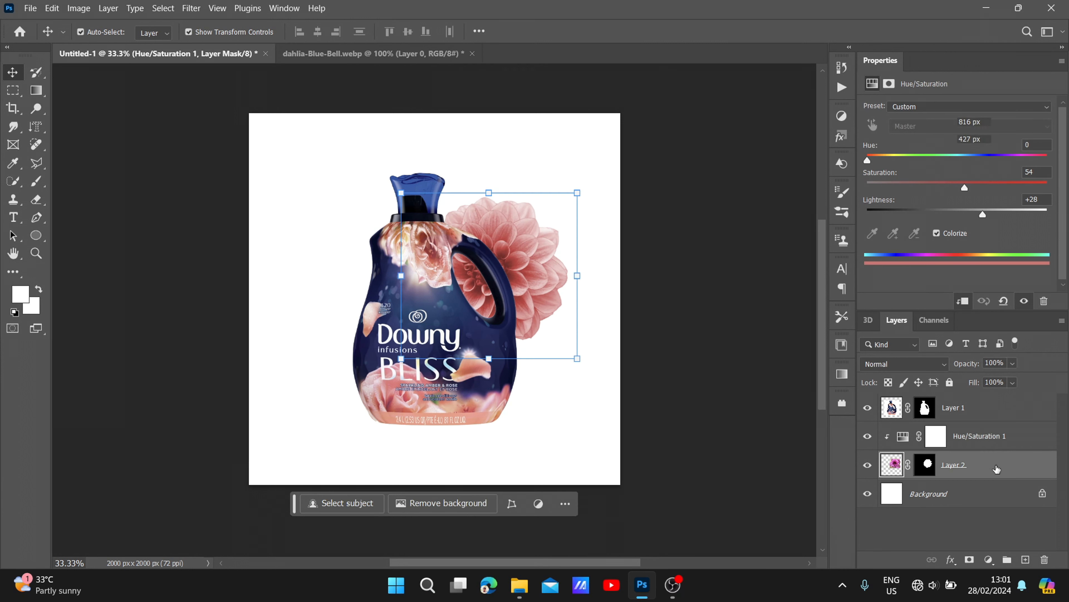
pyautogui.keyDown('shift'); pyautogui.click(972, 438); pyautogui.keyUp('shift')
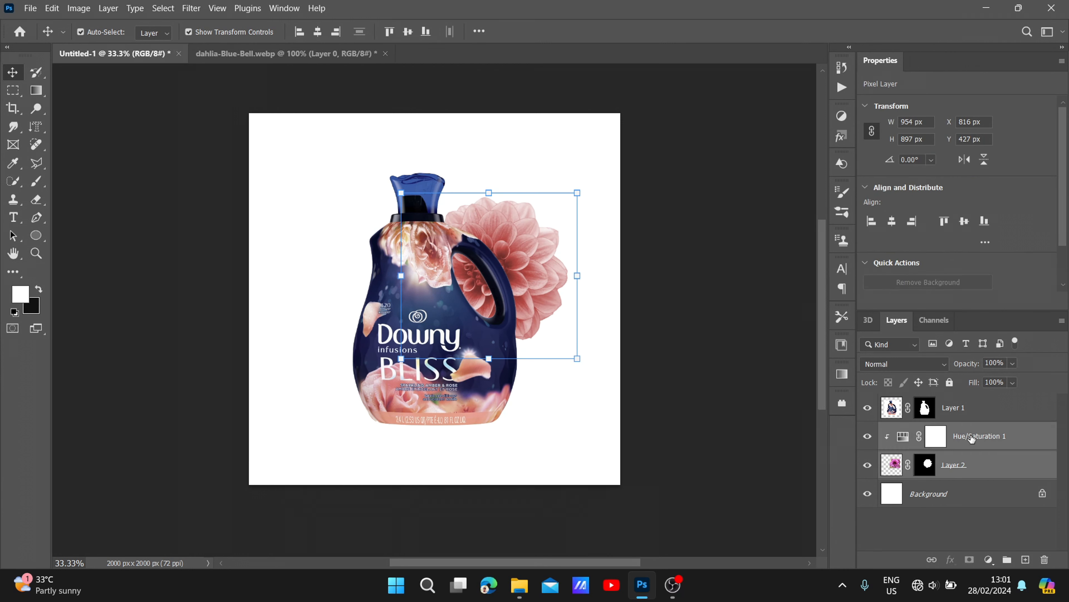
pyautogui.moveTo(526, 259); pyautogui.dragTo(386, 344)
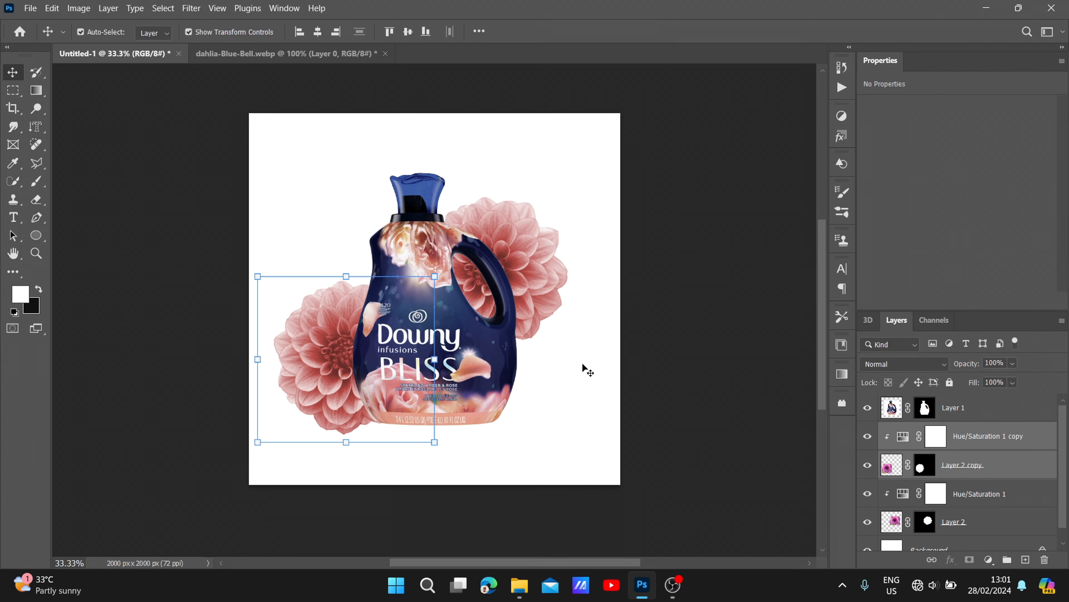
pyautogui.click(687, 361)
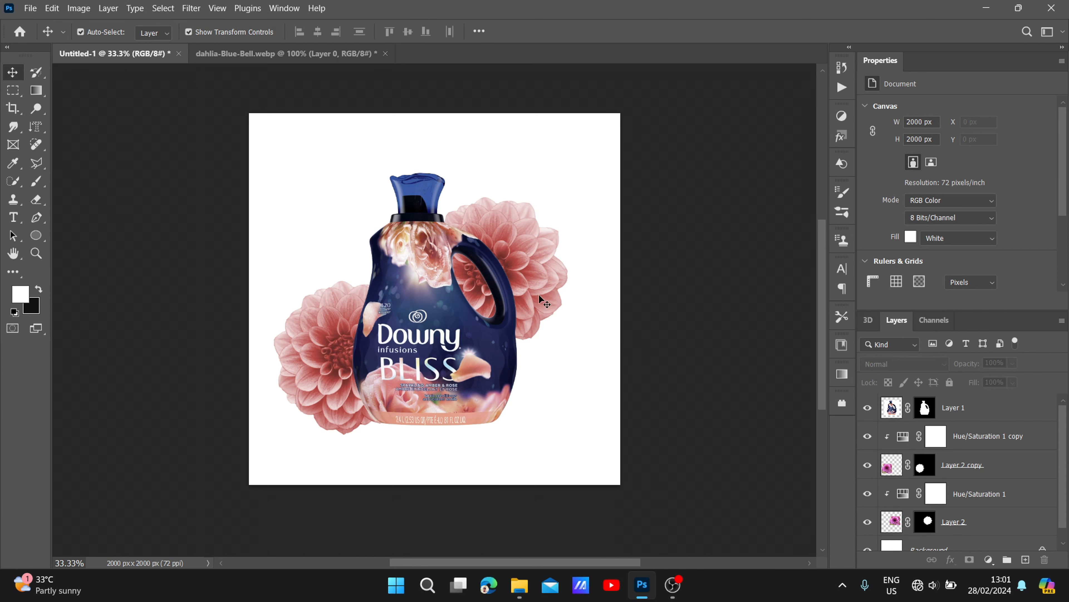
# - Shift the original dahlia outward, then scale both dahlias down slightly and reposition them together behind the bottle
pyautogui.moveTo(535, 294)
pyautogui.mouseDown()
pyautogui.moveTo(575, 320)
pyautogui.moveTo(547, 289)
pyautogui.mouseUp()
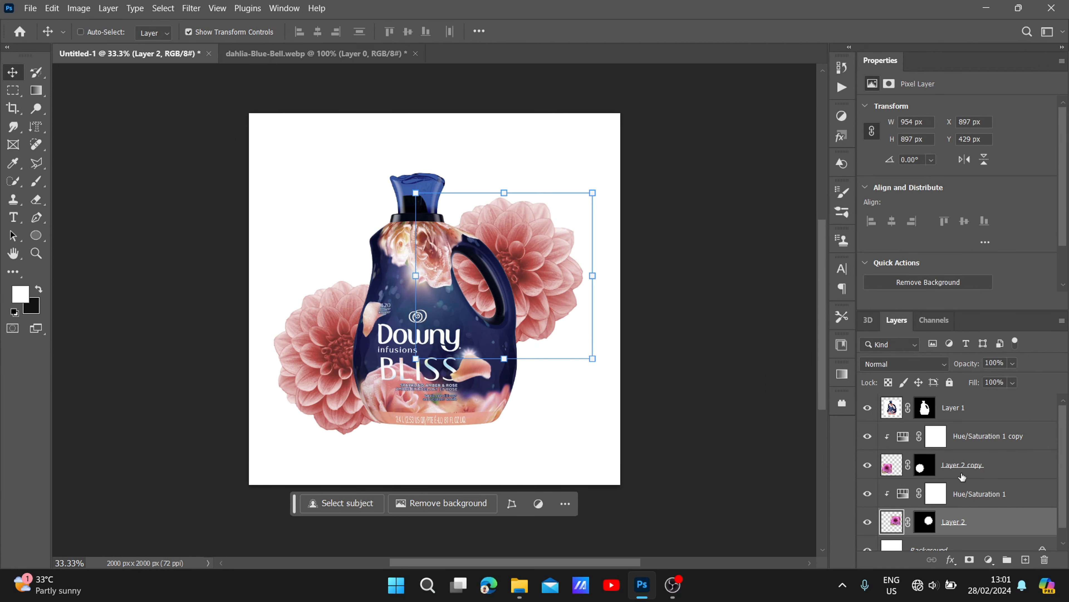
pyautogui.keyDown('ctrl'); pyautogui.click(1035, 473); pyautogui.keyUp('ctrl')
pyautogui.moveTo(592, 193); pyautogui.dragTo(567, 212)
pyautogui.moveTo(526, 269); pyautogui.dragTo(541, 260)
pyautogui.click(457, 480)
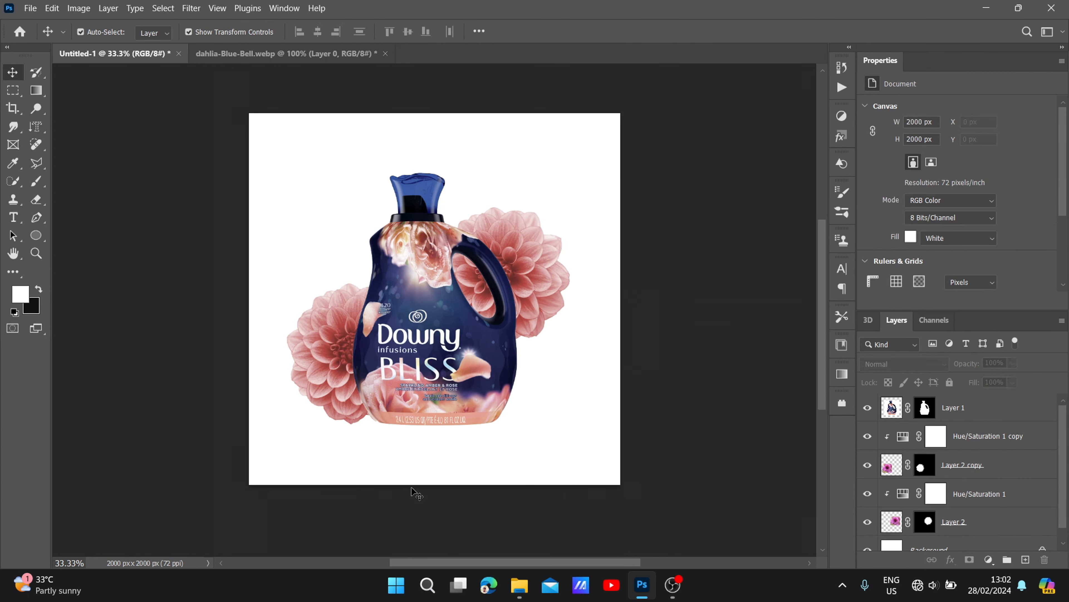
# - Close dahlia-Blue-Bell.webp without saving its changes
pyautogui.click(385, 53)
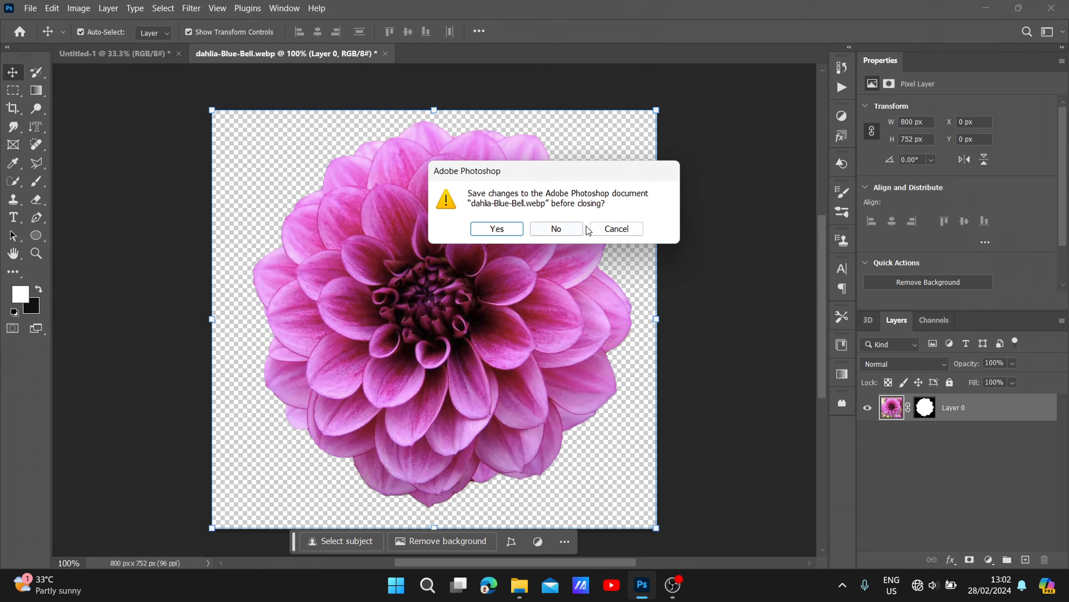
pyautogui.click(555, 226)
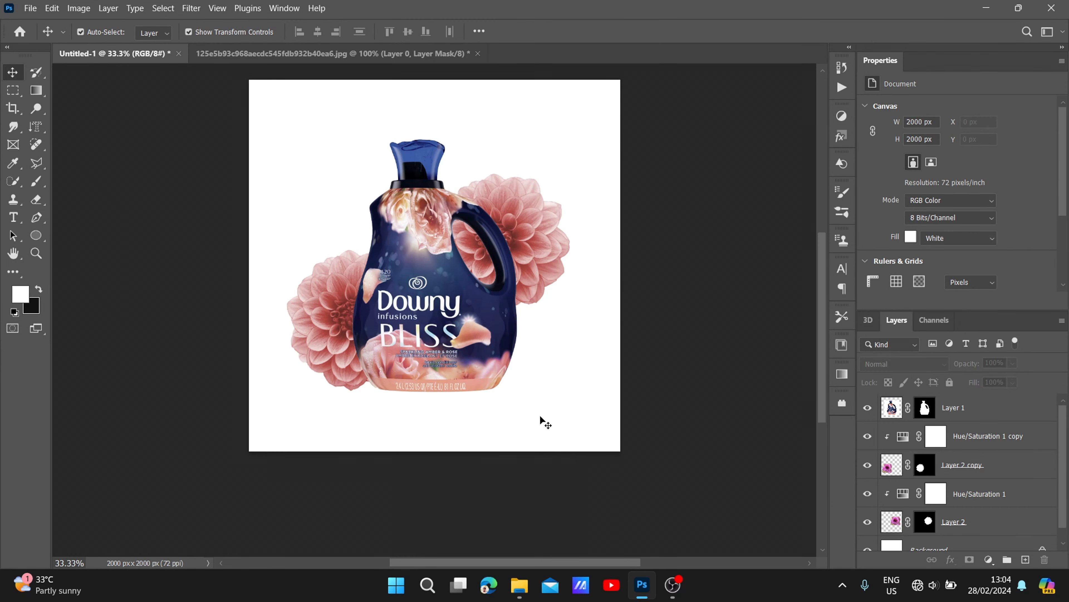
# - Add a reversed radial Gradient Fill layer directly above the Background and open its gradient for editing
pyautogui.scroll(-1, 964, 505)
pyautogui.click(957, 534)
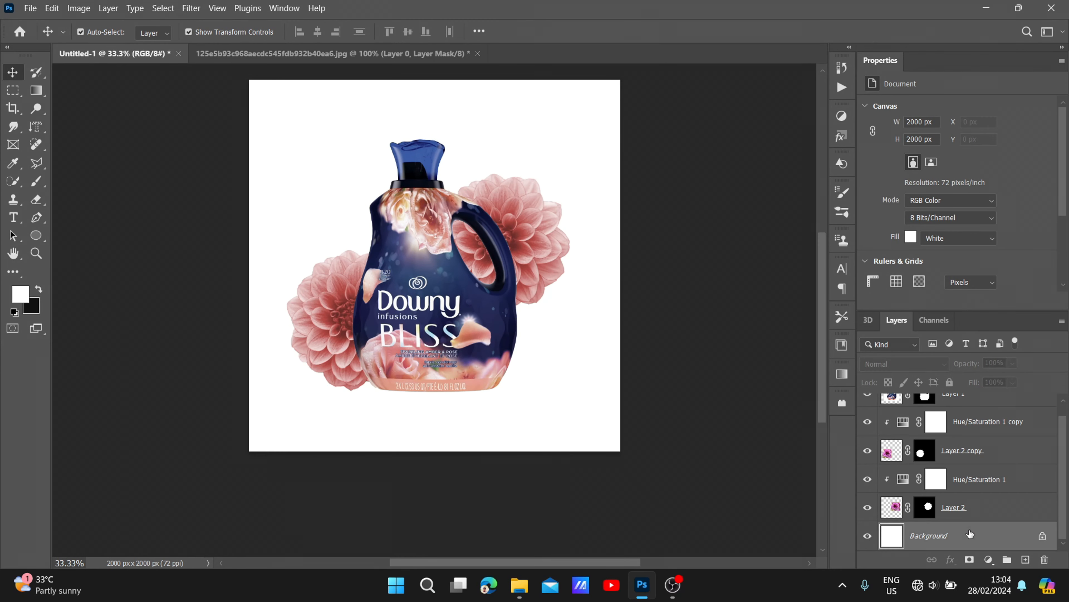
pyautogui.click(989, 559)
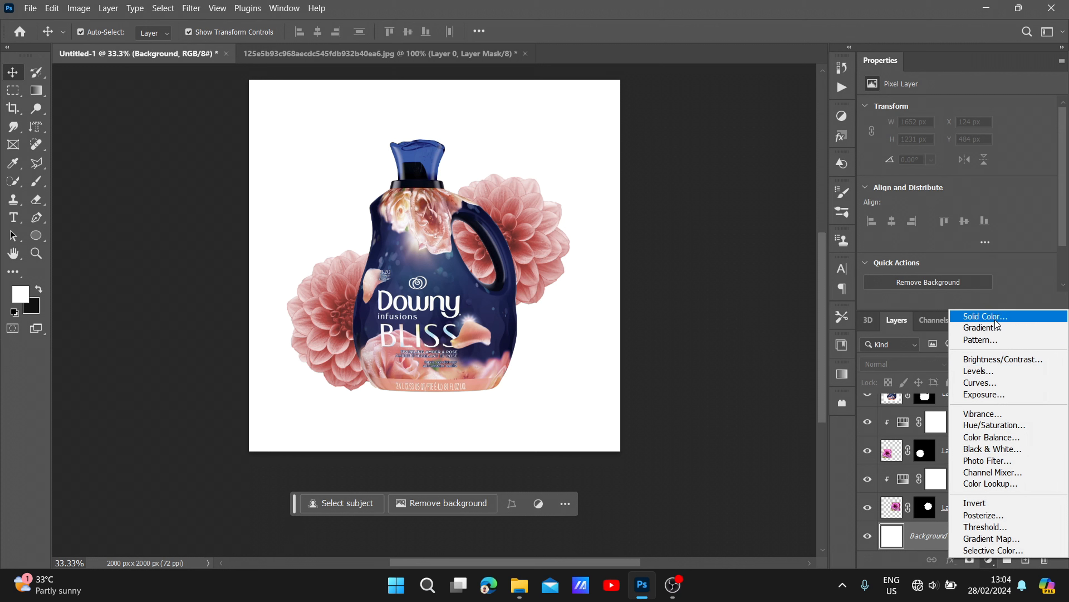
pyautogui.click(990, 328)
pyautogui.click(452, 226)
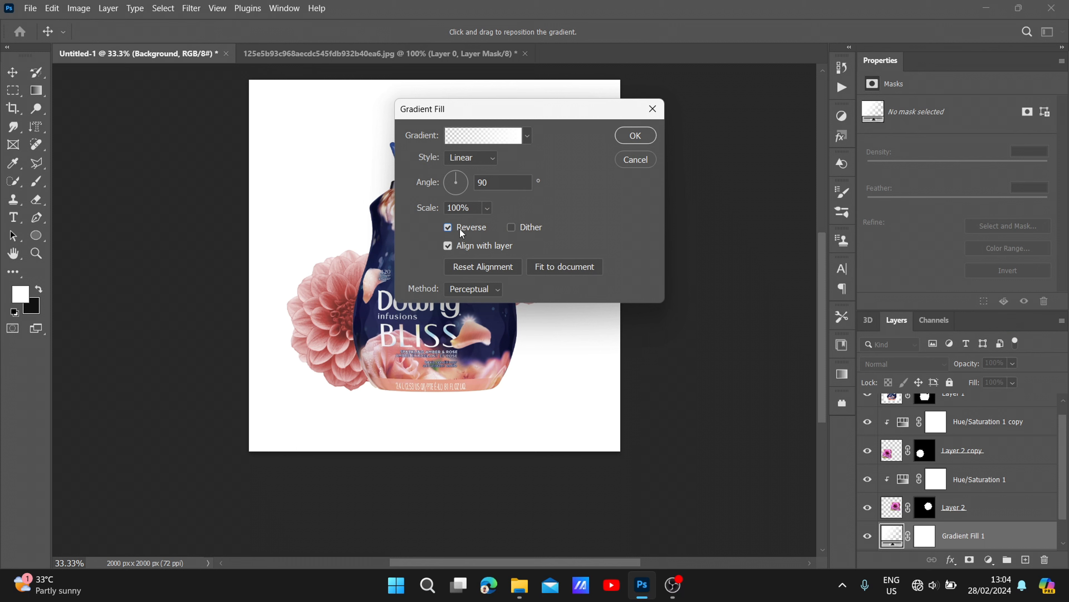
pyautogui.click(470, 158)
pyautogui.click(458, 183)
pyautogui.click(505, 138)
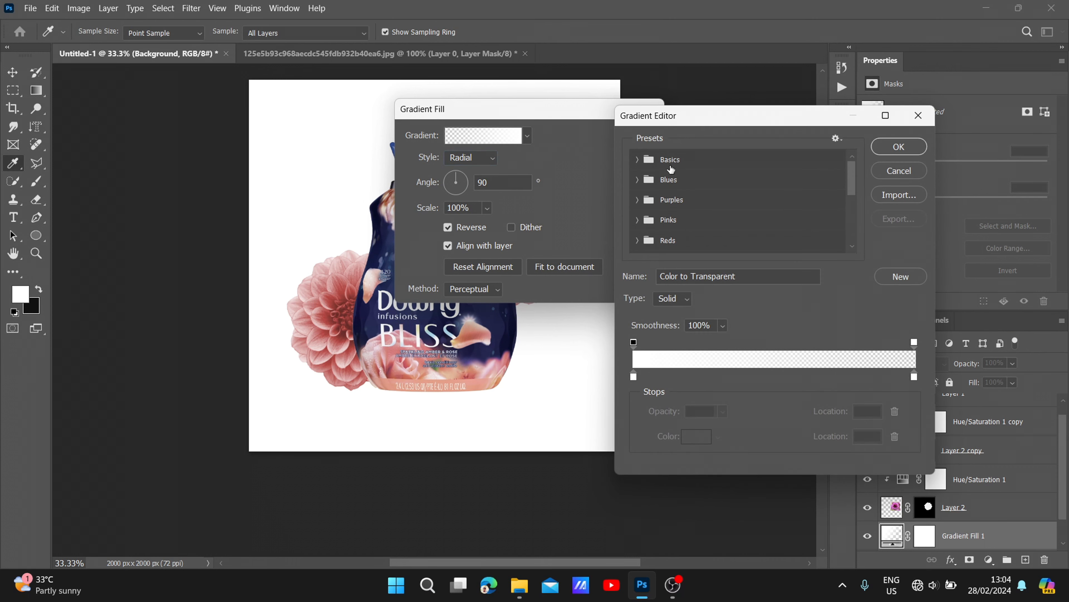
# - Try the Black, White preset from the Basics group for the background gradient
pyautogui.click(647, 162)
pyautogui.click(700, 181)
pyautogui.click(673, 183)
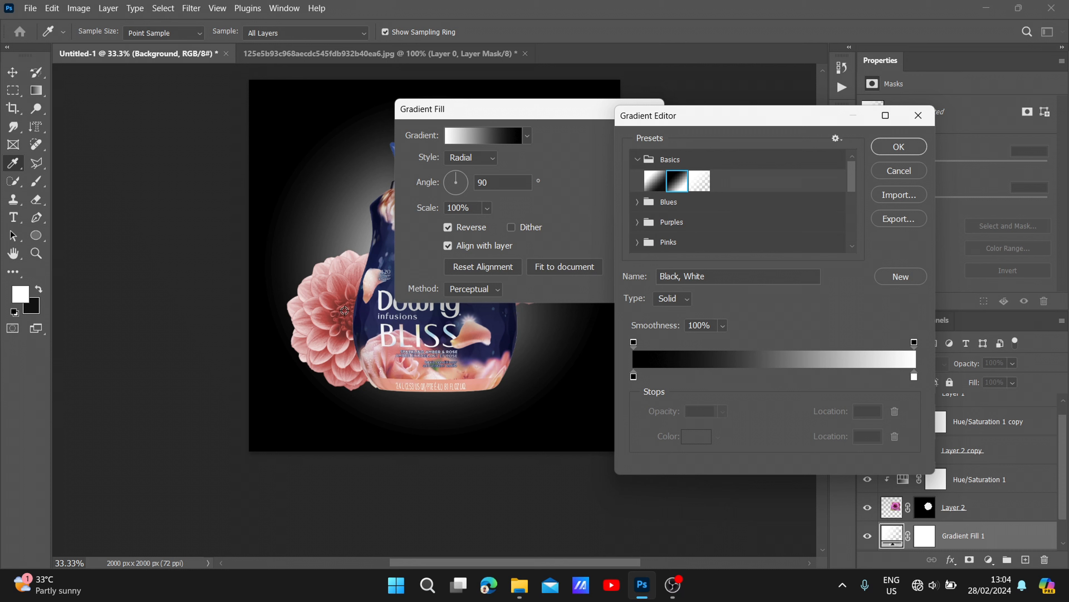
pyautogui.click(660, 361)
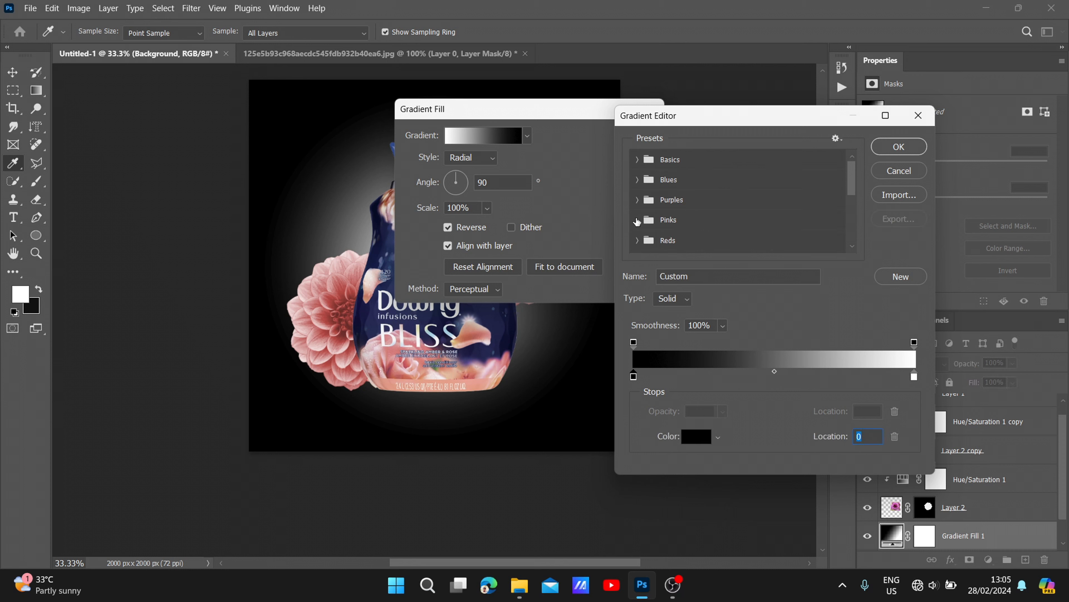
# - Compare the Pinks gradient presets and choose the three-colour rose-to-salmon one for the background
pyautogui.click(637, 220)
pyautogui.click(677, 241)
pyautogui.click(722, 241)
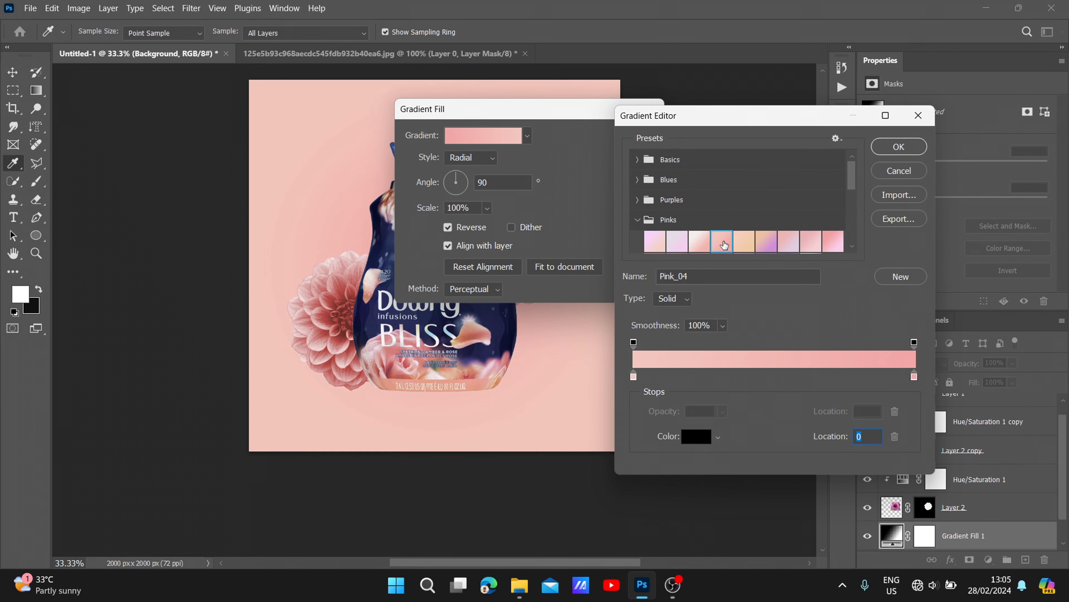
pyautogui.click(745, 243)
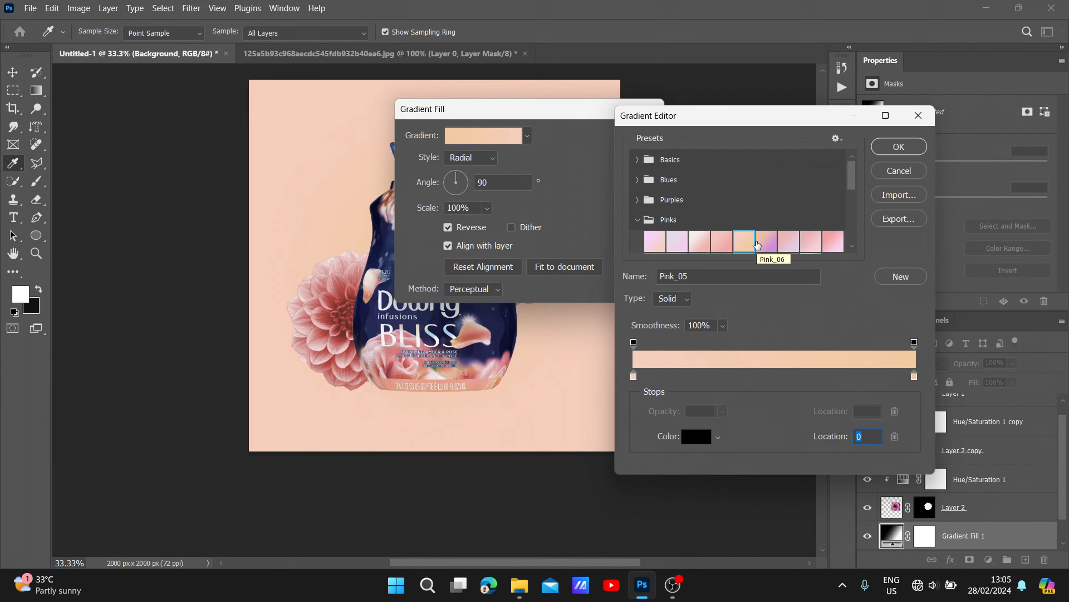
pyautogui.click(768, 242)
pyautogui.click(793, 245)
pyautogui.scroll(-1, 791, 240)
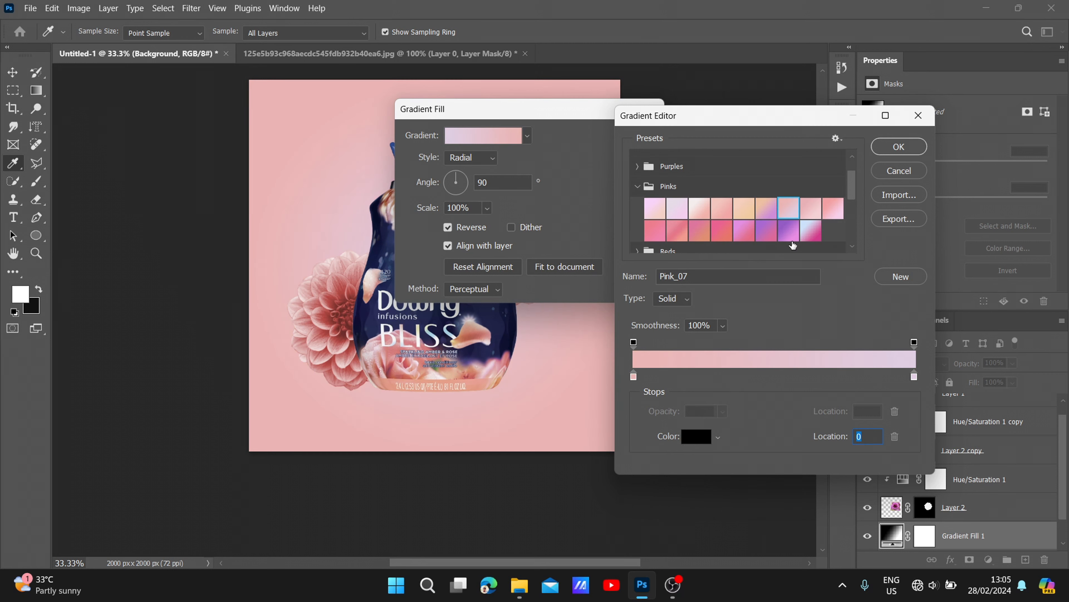
pyautogui.click(773, 231)
pyautogui.click(742, 233)
pyautogui.click(723, 236)
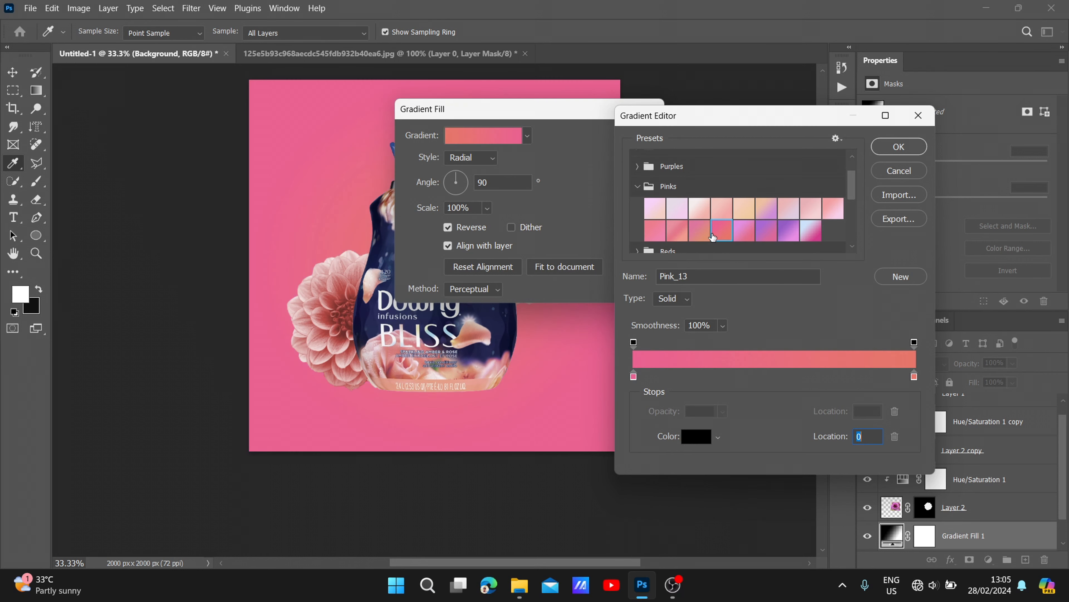
pyautogui.click(685, 234)
# - Rearrange the gradient's colour stops, set the end opacity stop to location 70 with 11% opacity, and apply the gradient fill
pyautogui.write('4')
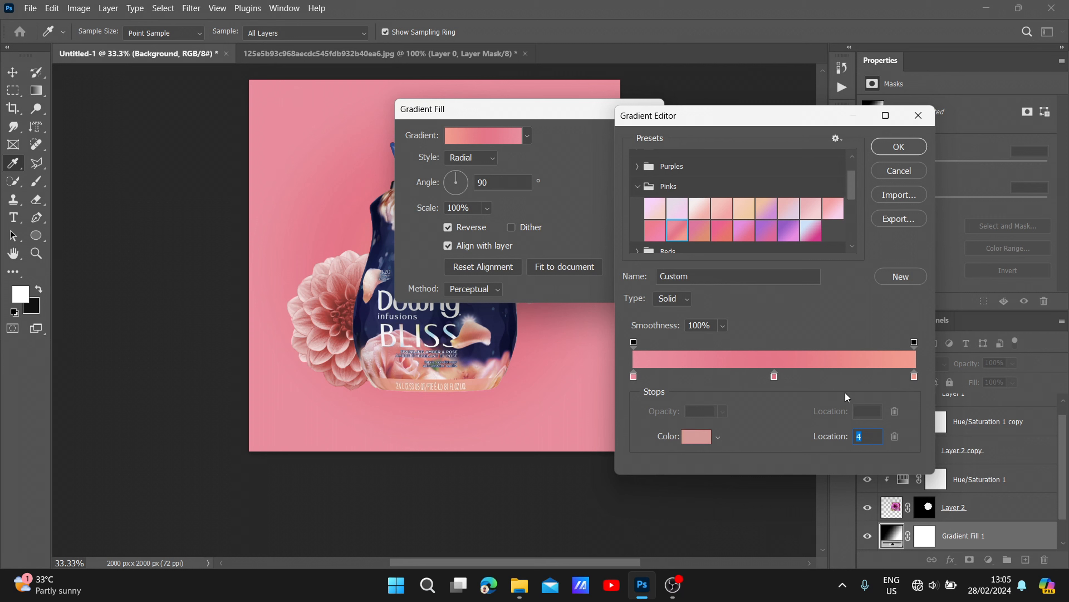
pyautogui.moveTo(775, 374); pyautogui.dragTo(707, 375)
pyautogui.moveTo(914, 342); pyautogui.dragTo(830, 344)
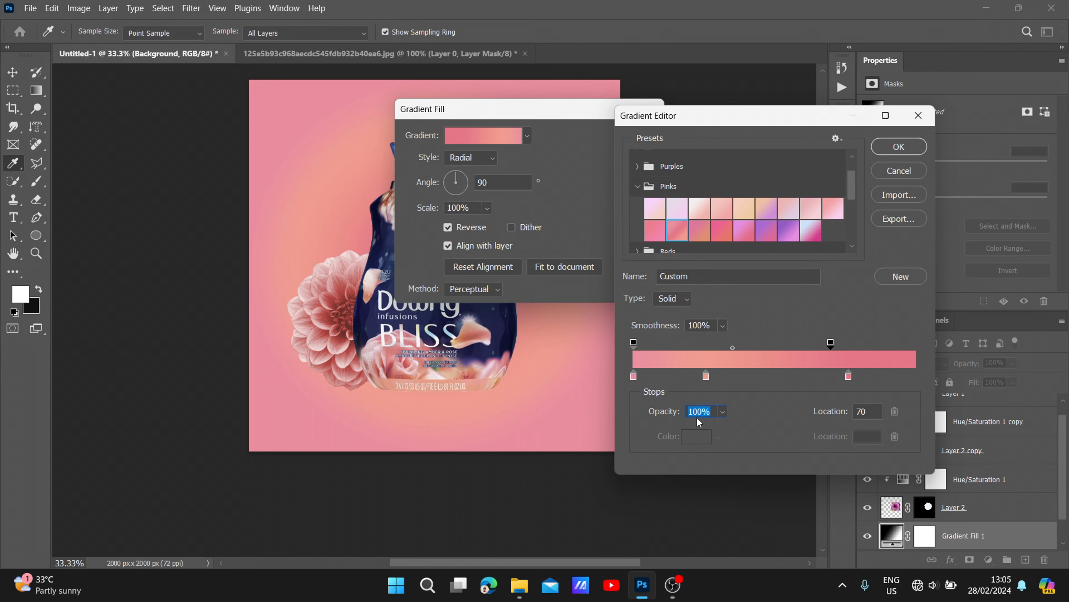
pyautogui.click(719, 414)
pyautogui.moveTo(714, 432); pyautogui.dragTo(680, 427)
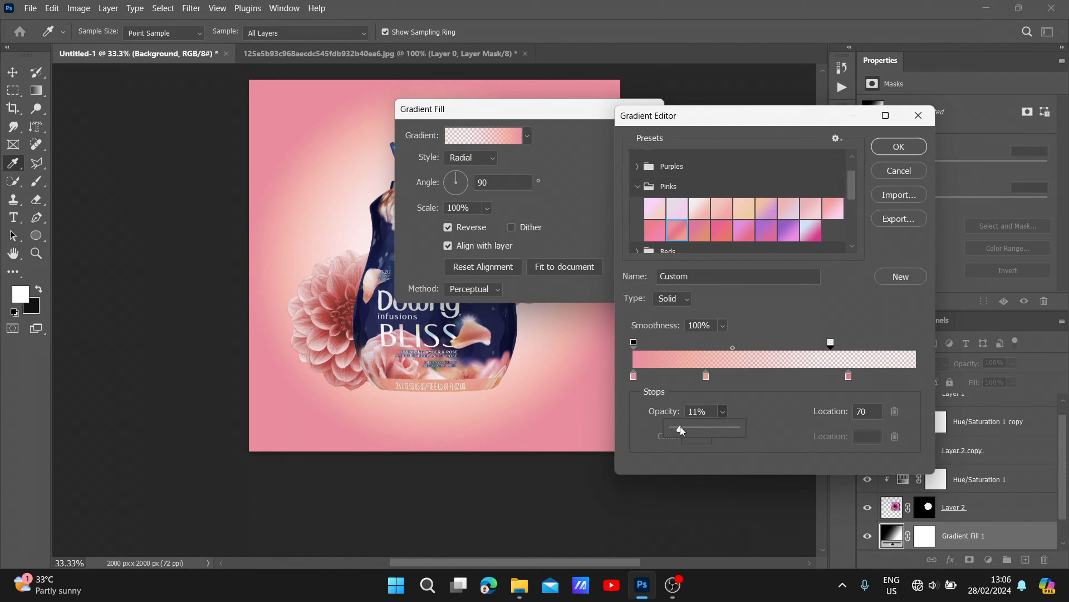
pyautogui.click(899, 147)
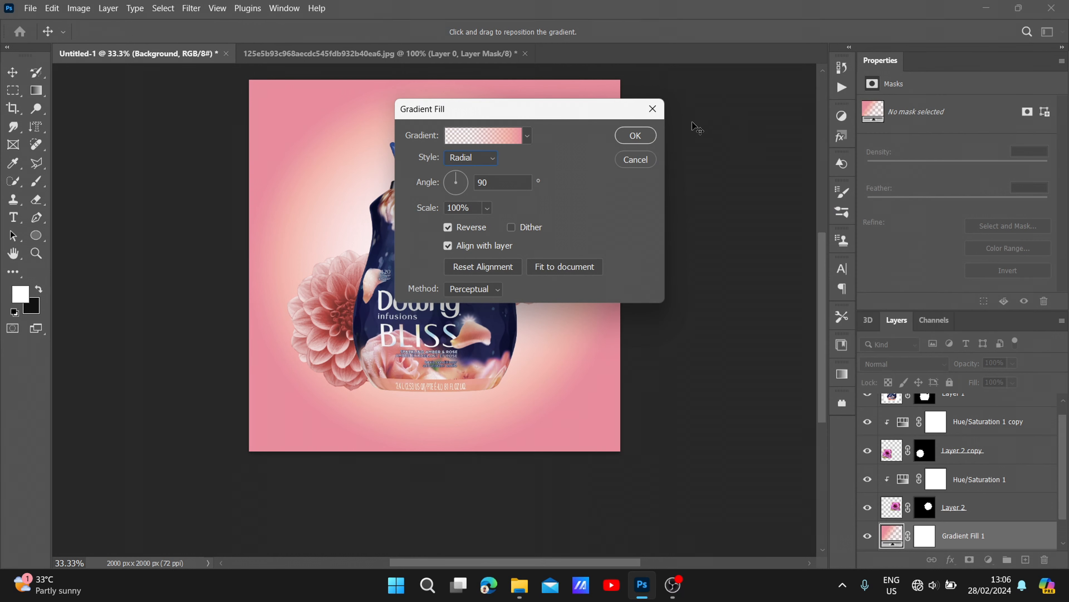
pyautogui.click(634, 139)
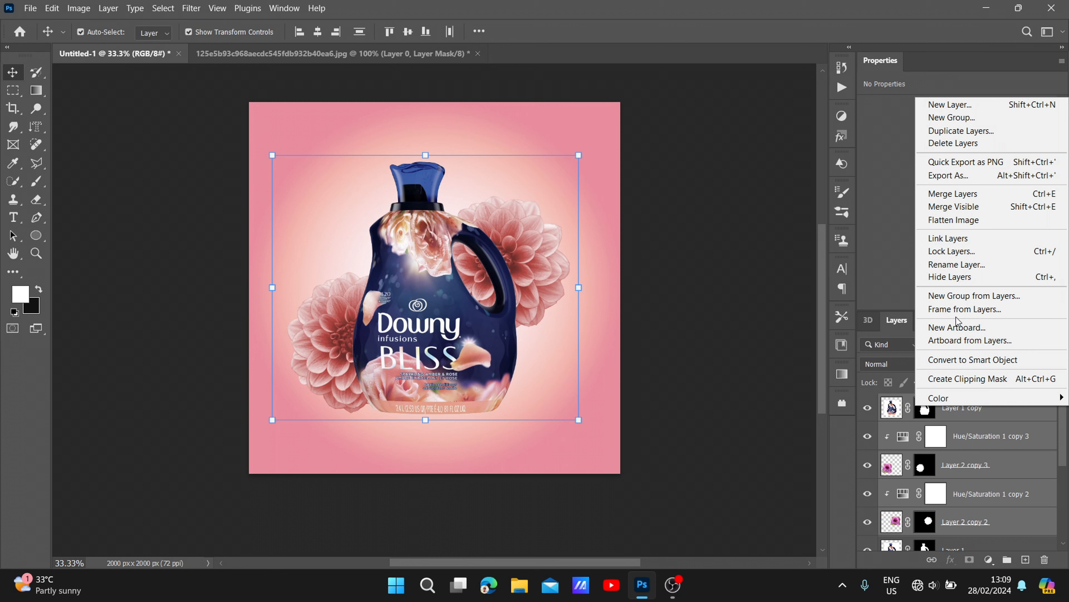
# - Convert the duplicated bottle and dahlia layers to one smart object and place it between Layer 2 and Gradient Fill 1
pyautogui.click(956, 360)
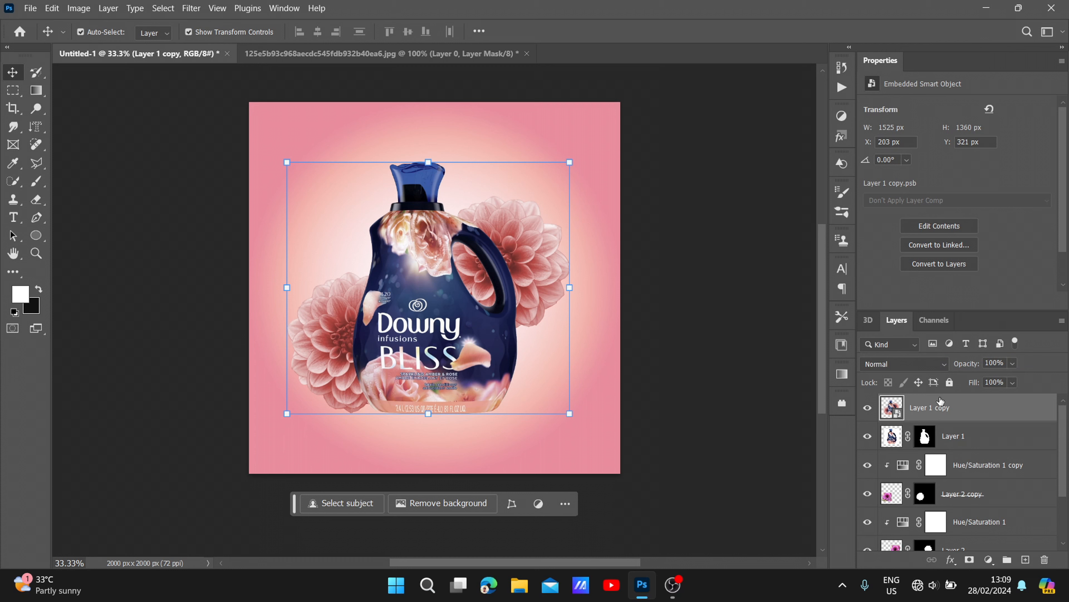
pyautogui.moveTo(936, 410); pyautogui.dragTo(942, 499)
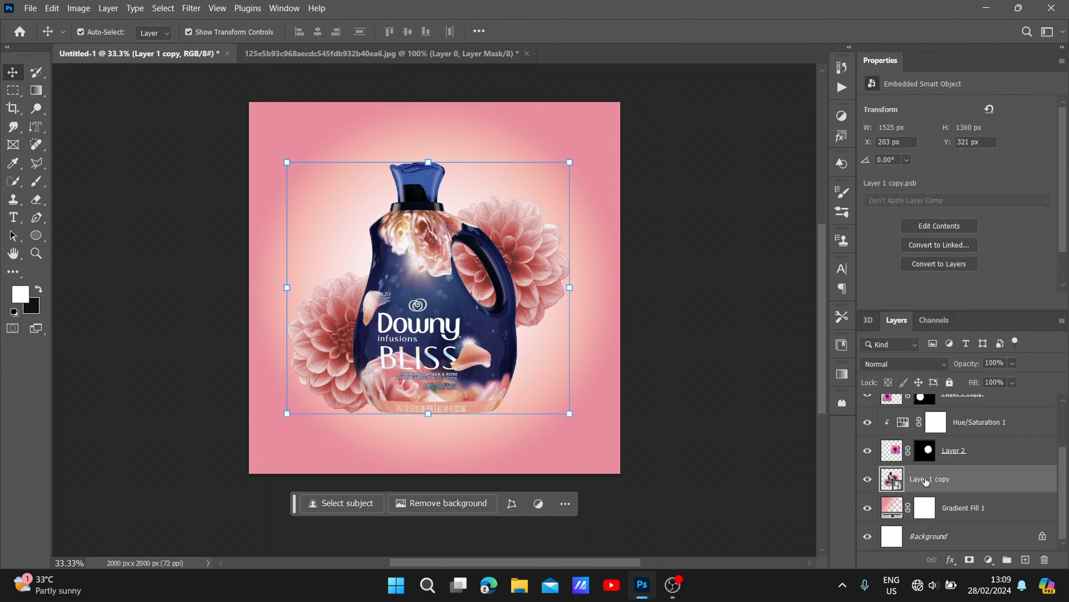
pyautogui.rightClick(476, 315)
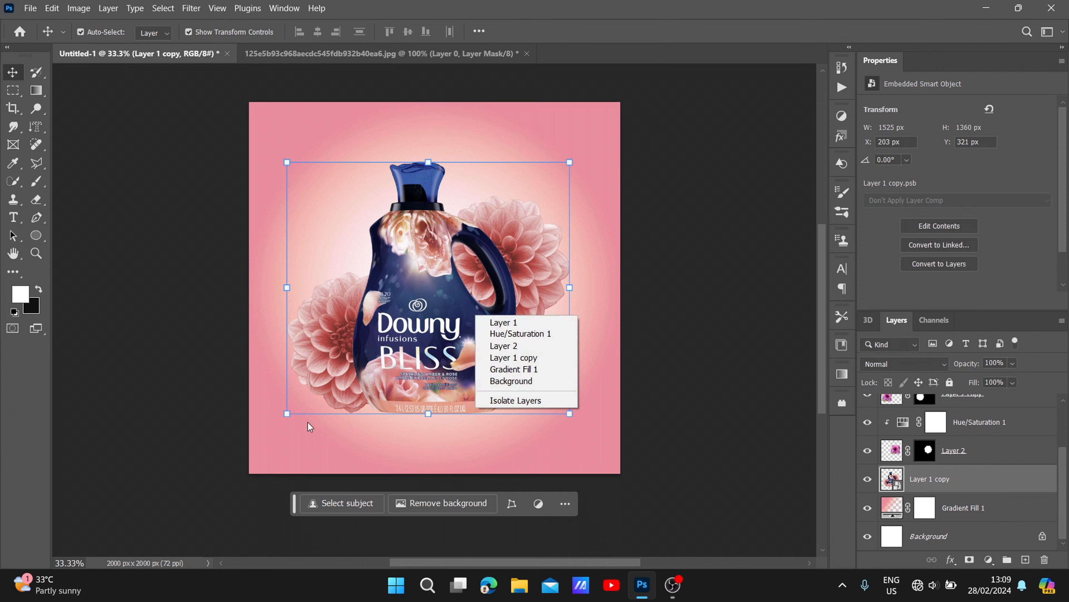
pyautogui.click(783, 499)
# - Flip the smart object copy vertically, keeping its rotation angle at 0
pyautogui.moveTo(581, 431); pyautogui.dragTo(550, 394)
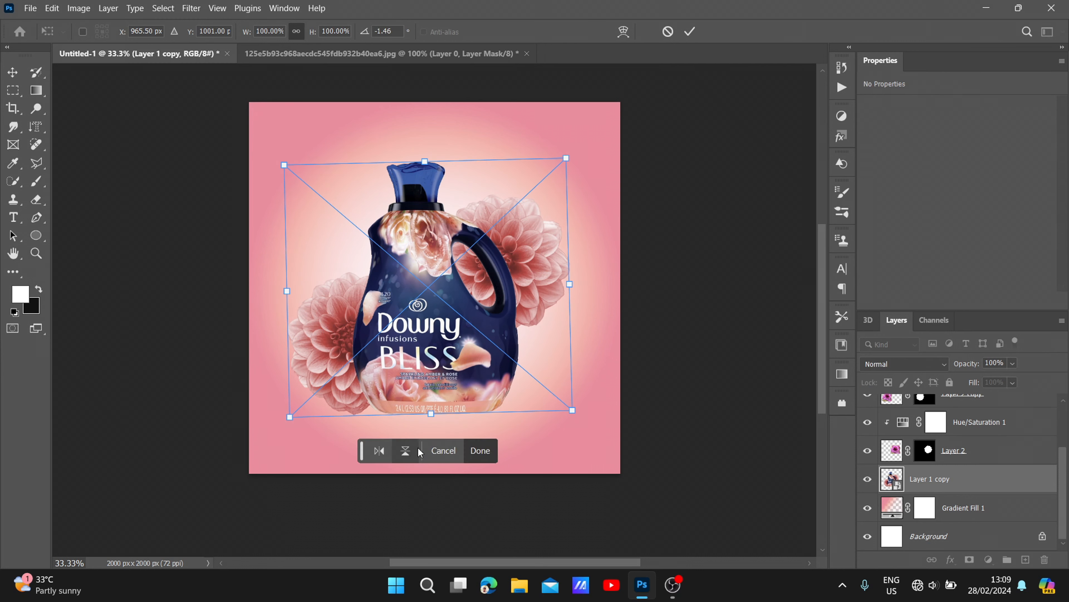
pyautogui.click(385, 30)
pyautogui.write('0')
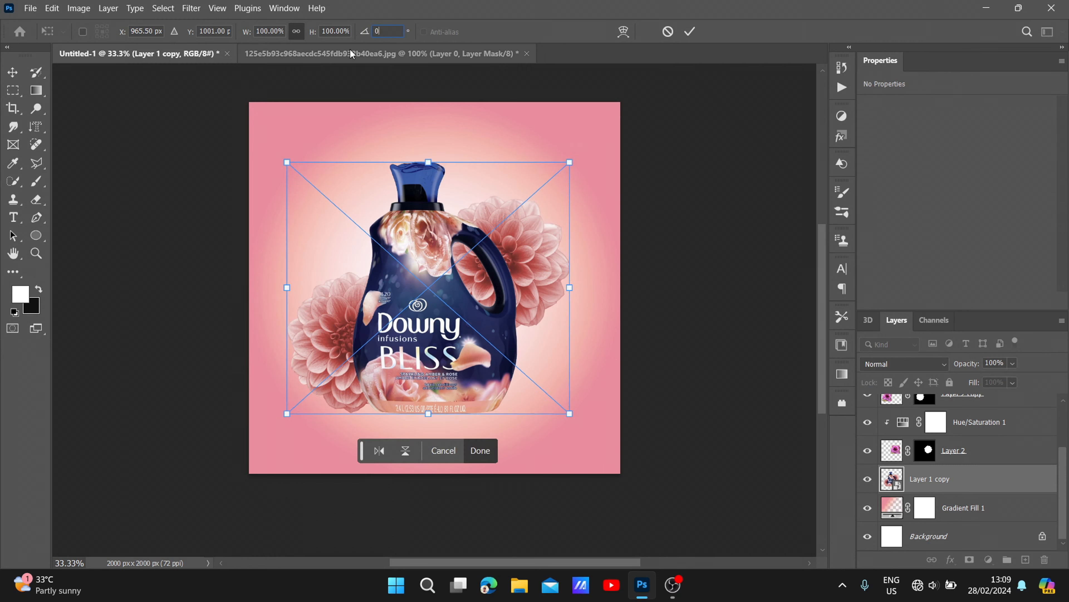
pyautogui.click(411, 458)
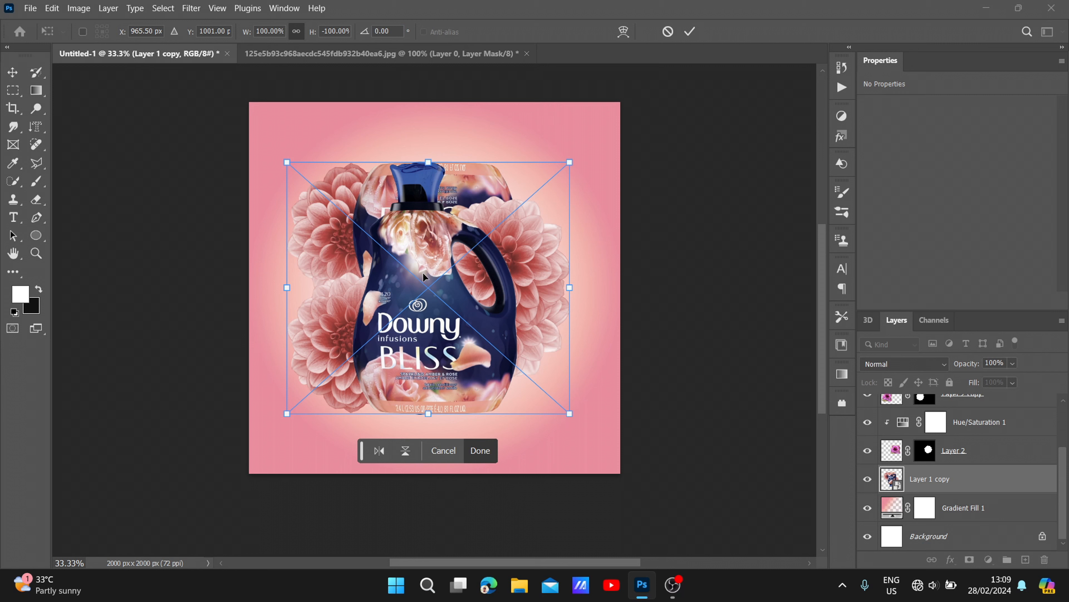
pyautogui.click(482, 450)
# - Nudge the flipped smart object copy slightly down behind the bottle
pyautogui.moveTo(415, 299); pyautogui.dragTo(415, 301)
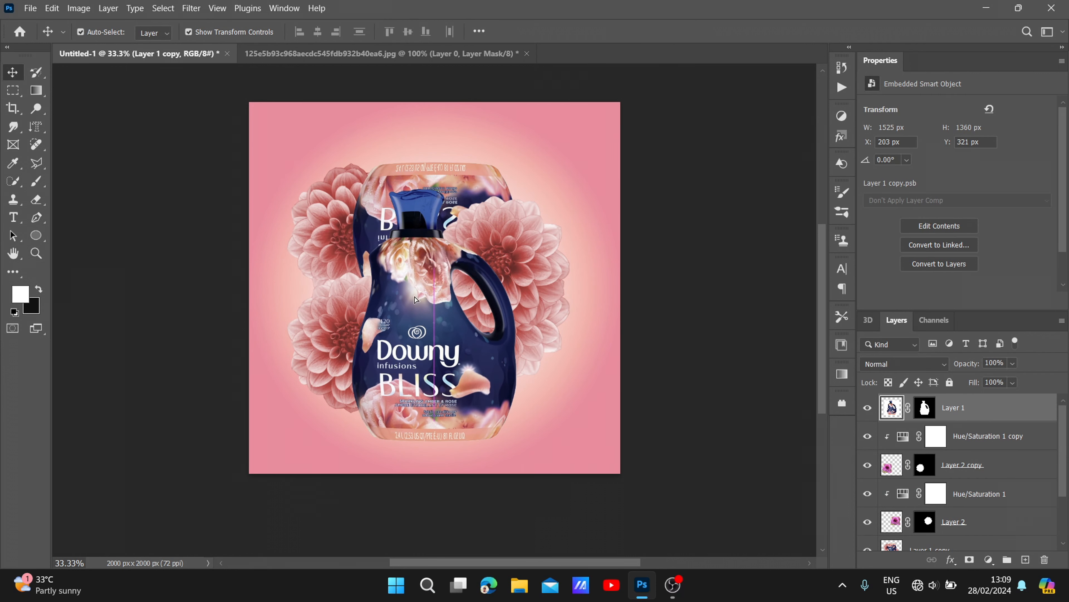
pyautogui.hotkey('ctrl', 'z')
pyautogui.scroll(-3, 967, 493)
pyautogui.click(968, 491)
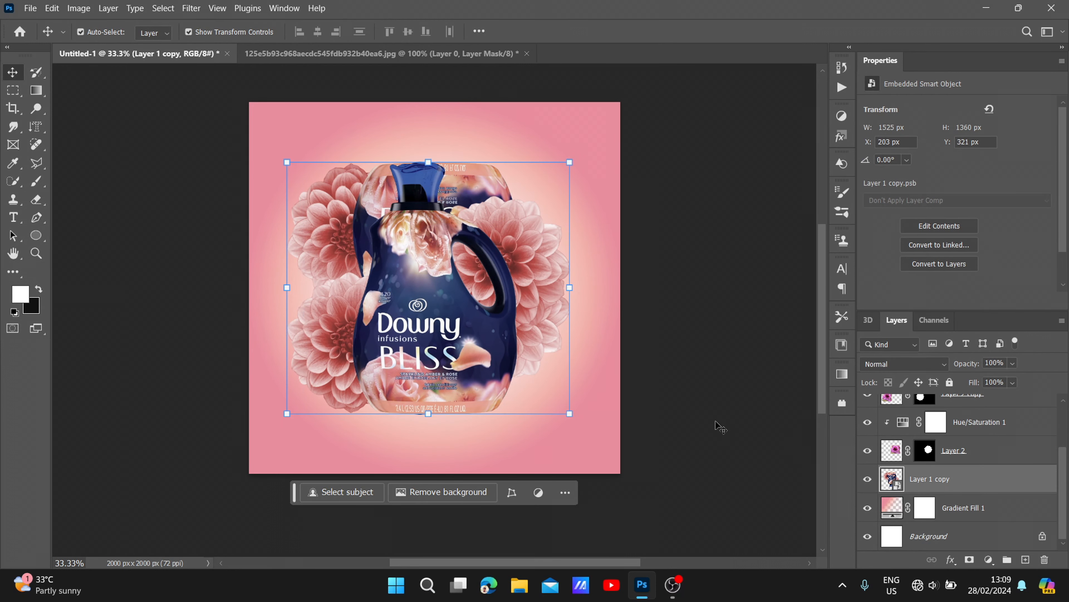
pyautogui.press('Down')
pyautogui.press('Down')
pyautogui.press('Down')
pyautogui.press('Down')
pyautogui.press('Down')
pyautogui.press('Down')
pyautogui.press('Down')
pyautogui.press('Down')
pyautogui.press('Down')
pyautogui.press('Down')
pyautogui.press('Down')
pyautogui.press('Down')
pyautogui.press('Down')
pyautogui.press('Down')
pyautogui.press('Down')
pyautogui.press('Down')
pyautogui.press('Down')
pyautogui.press('Down')
pyautogui.press('Down')
pyautogui.press('Down')
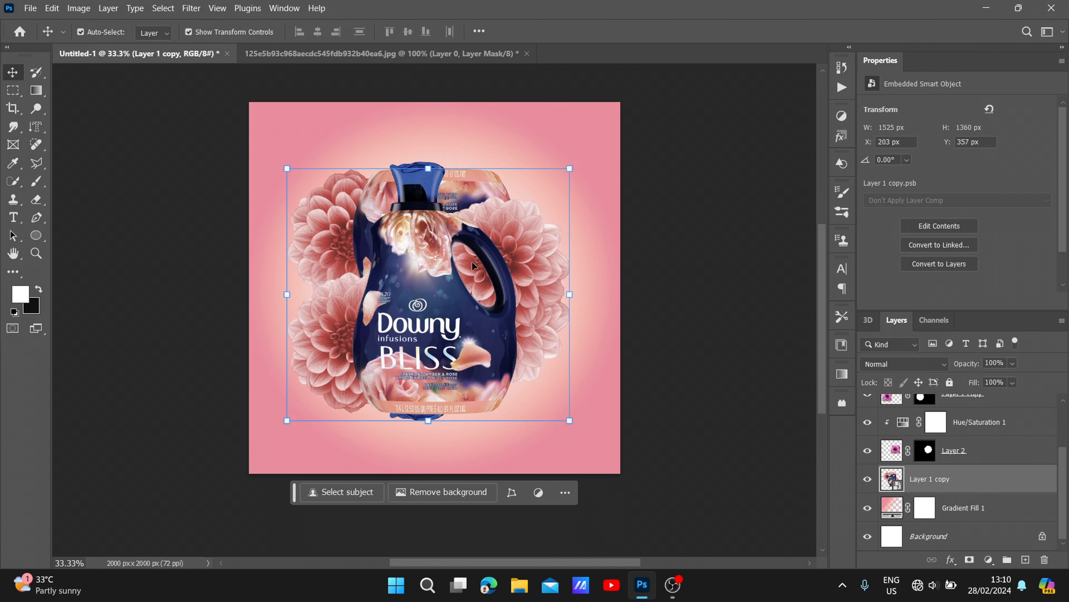
# - Move the flipped copy down beneath the bottle's base so it forms a mirrored reflection
pyautogui.moveTo(436, 429); pyautogui.dragTo(431, 585)
pyautogui.moveTo(421, 371); pyautogui.dragTo(406, 495)
pyautogui.click(413, 362)
pyautogui.hotkey('ctrl', 't')
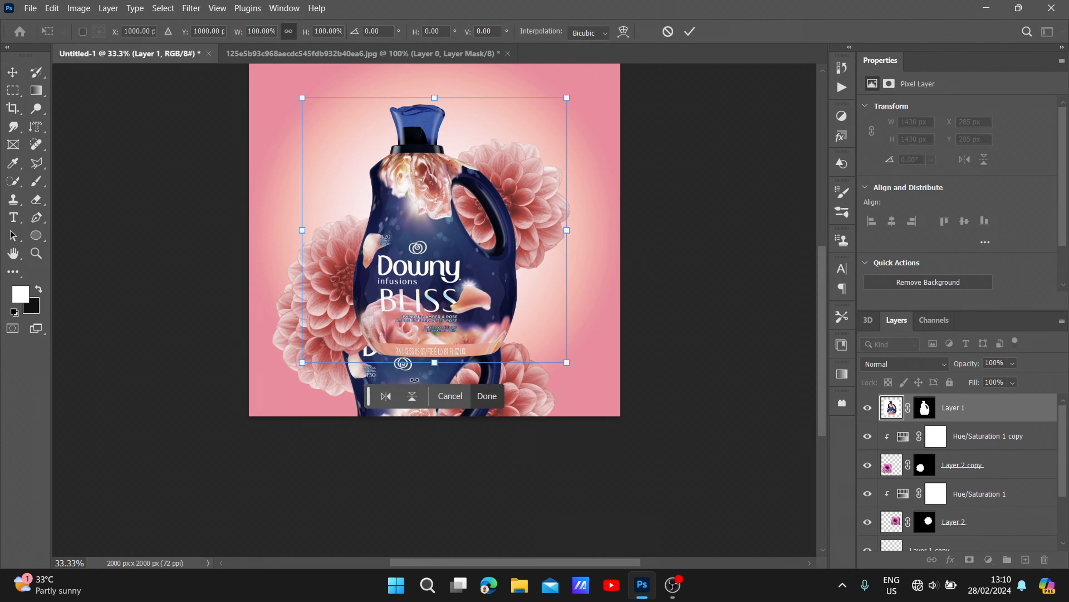
pyautogui.click(447, 399)
pyautogui.click(447, 402)
pyautogui.moveTo(446, 382); pyautogui.dragTo(461, 488)
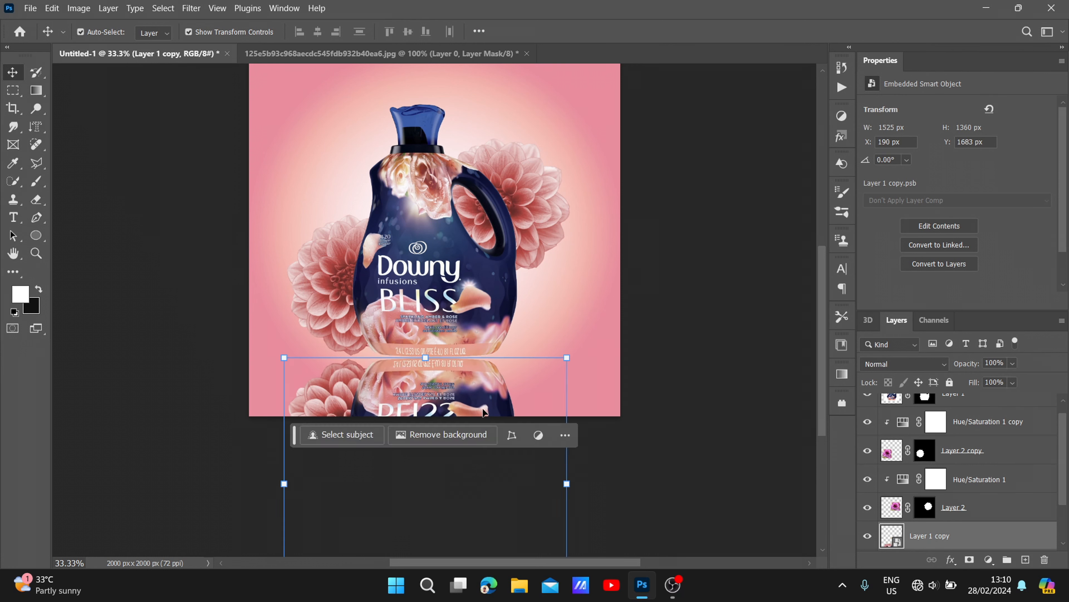
# - Try nudging the upright bottle upward on its own
pyautogui.click(443, 269)
pyautogui.press('Up')
pyautogui.press('Up')
pyautogui.press('Up')
pyautogui.press('Up')
pyautogui.press('Up')
pyautogui.press('Up')
pyautogui.press('Up')
pyautogui.press('Up')
pyautogui.press('Up')
pyautogui.press('Up')
pyautogui.press('Up')
pyautogui.press('Up')
pyautogui.press('Up')
pyautogui.press('Up')
pyautogui.press('Up')
pyautogui.press('Up')
pyautogui.press('Up')
pyautogui.press('Up')
pyautogui.press('Up')
pyautogui.press('Up')
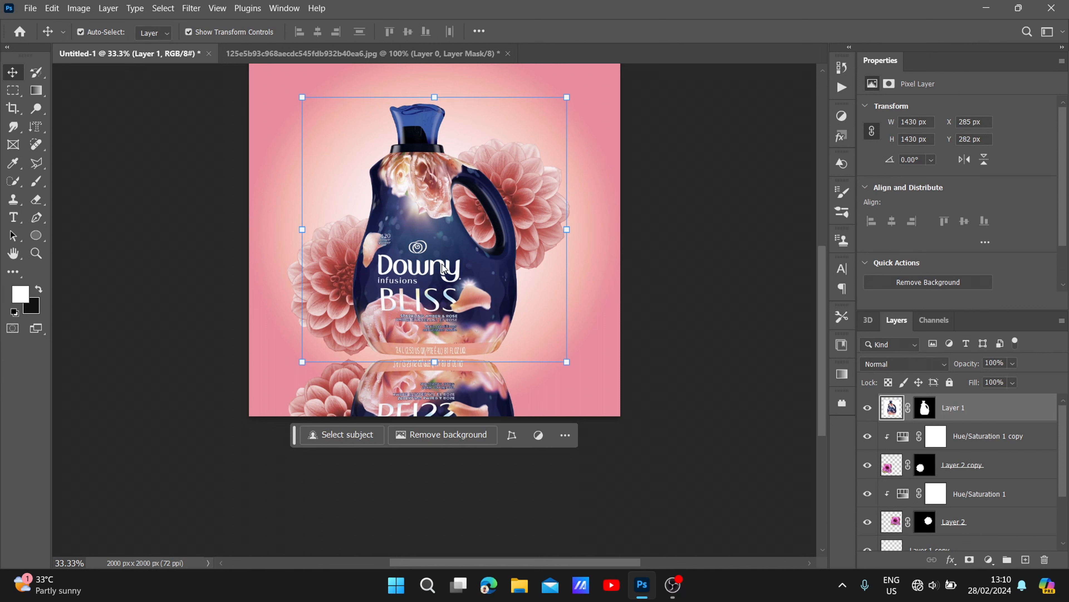
pyautogui.hotkey('ctrl', 'z')
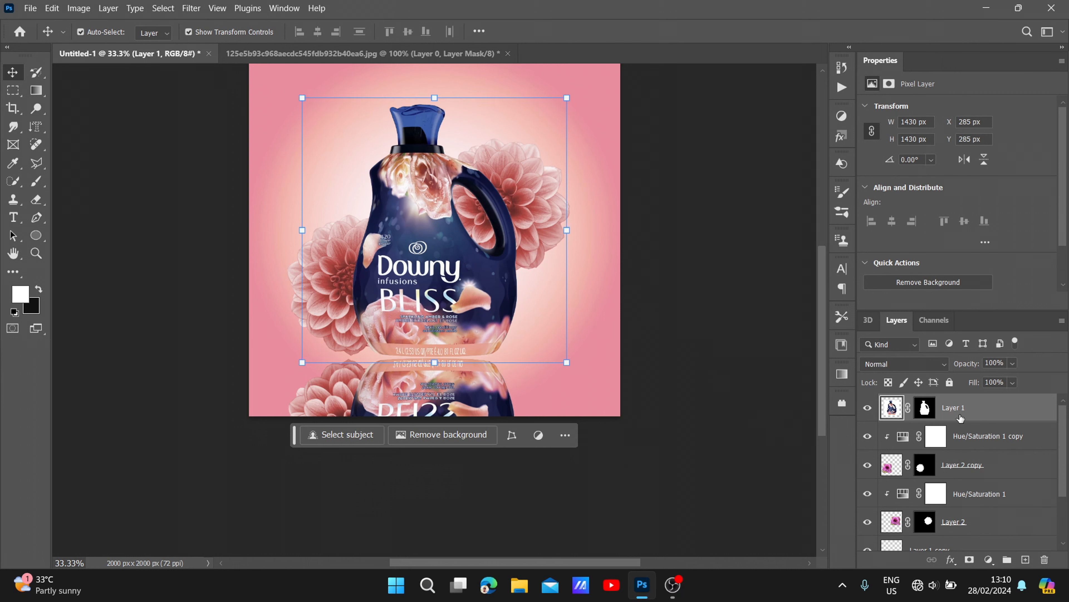
# - Shift the upright bottle and both dahlias, with their Hue/Saturation adjustments, upward together away from the reflection
pyautogui.keyDown('ctrl'); pyautogui.click(967, 436); pyautogui.keyUp('ctrl')
pyautogui.keyDown('ctrl'); pyautogui.click(969, 465); pyautogui.keyUp('ctrl')
pyautogui.keyDown('ctrl'); pyautogui.click(969, 494); pyautogui.keyUp('ctrl')
pyautogui.keyDown('ctrl'); pyautogui.click(957, 527); pyautogui.keyUp('ctrl')
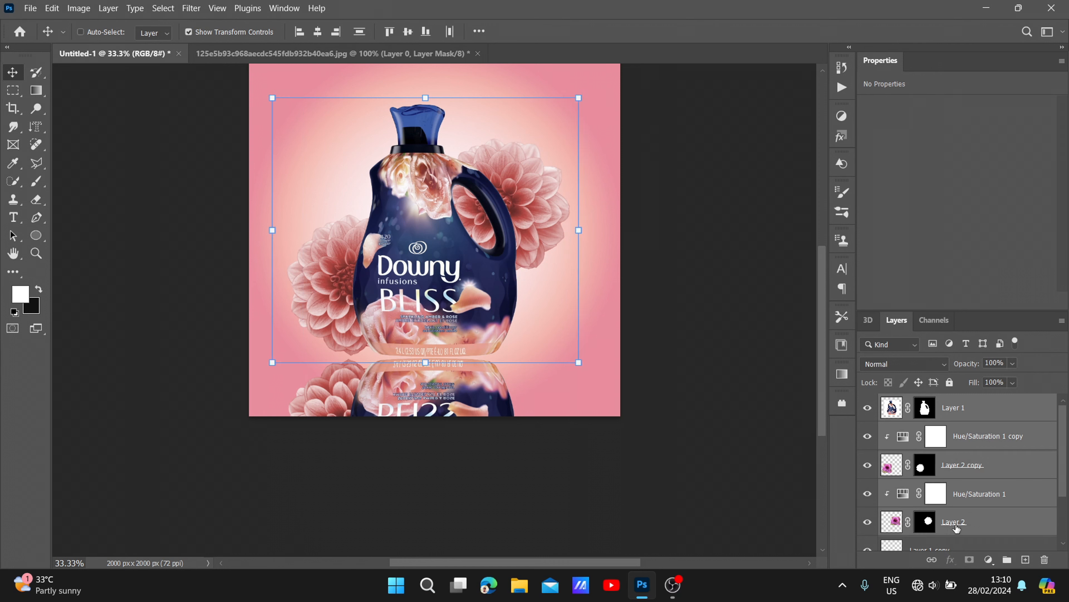
pyautogui.scroll(-2, 956, 527)
pyautogui.keyDown('ctrl'); pyautogui.click(932, 491); pyautogui.keyUp('ctrl')
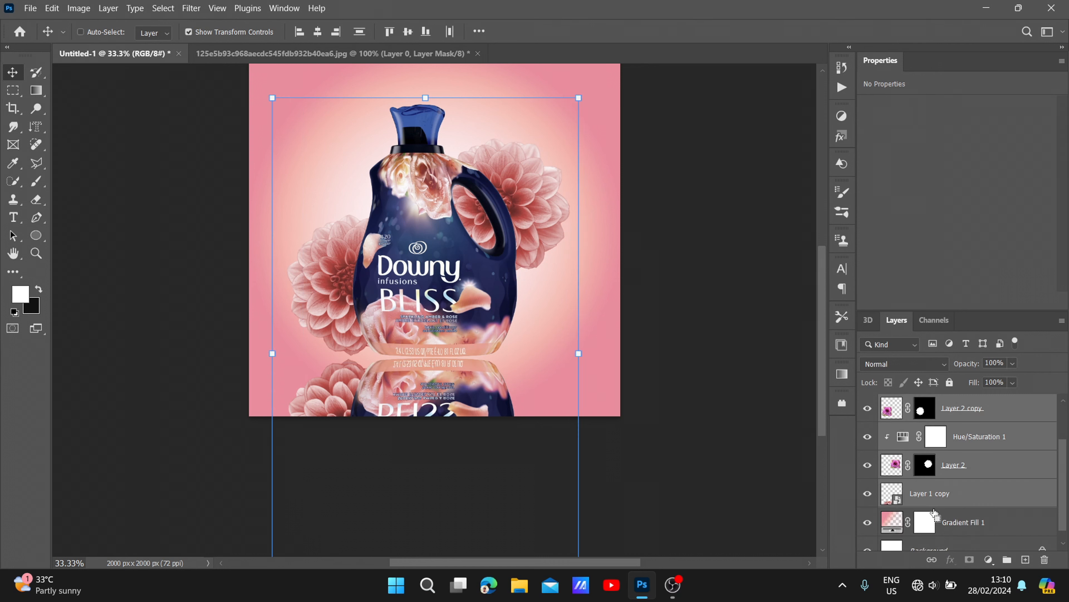
pyautogui.keyDown('ctrl'); pyautogui.click(933, 492); pyautogui.keyUp('ctrl')
pyautogui.keyDown('ctrl'); pyautogui.click(505, 258); pyautogui.keyUp('ctrl')
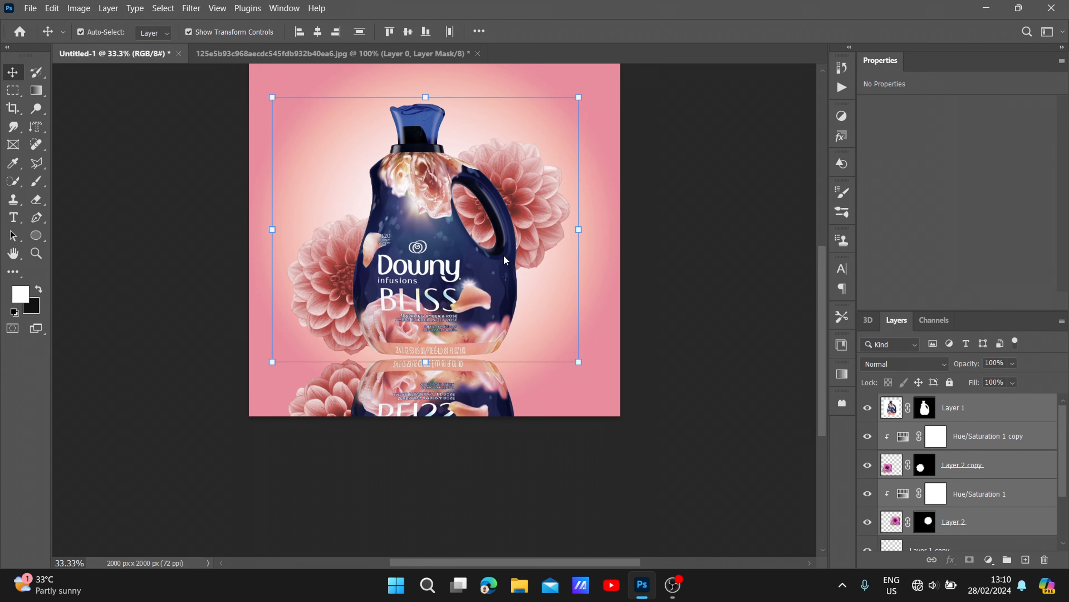
pyautogui.hotkey('shift', 'Up')
pyautogui.hotkey('shift', 'Up')
pyautogui.hotkey('shift', 'Up')
pyautogui.hotkey('shift', 'Up')
pyautogui.hotkey('shift', 'Up')
pyautogui.hotkey('shift', 'Up')
pyautogui.hotkey('shift', 'Up')
pyautogui.hotkey('shift', 'Up')
pyautogui.hotkey('shift', 'Up')
pyautogui.hotkey('shift', 'Up')
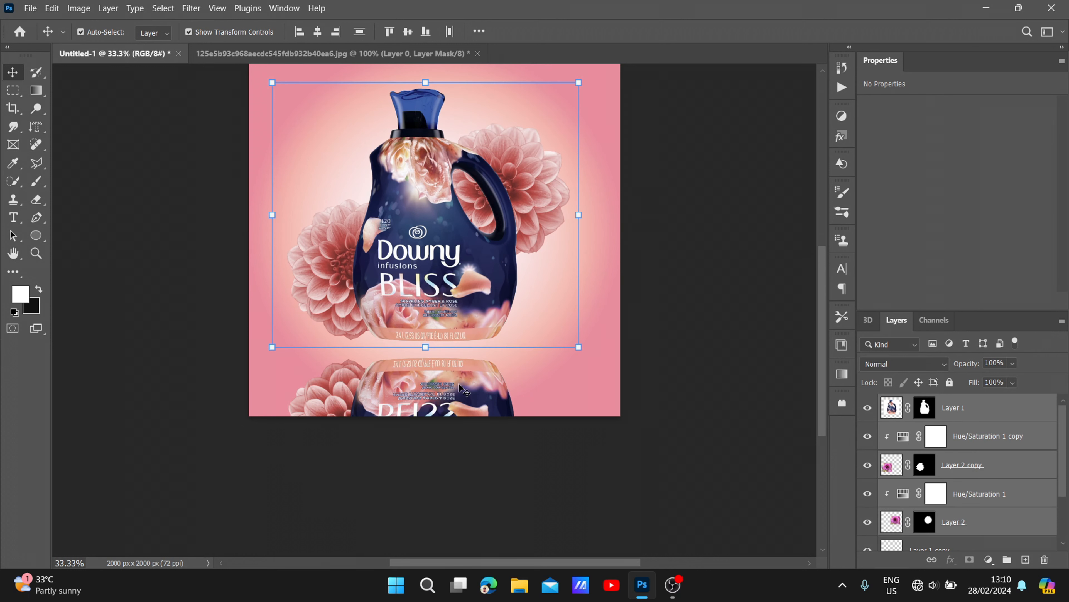
# - Raise the flipped reflection to Y 1602 px so it meets the bottle's base
pyautogui.click(447, 384)
pyautogui.hotkey('shift', 'Up')
pyautogui.hotkey('shift', 'Up')
pyautogui.hotkey('shift', 'Up')
pyautogui.hotkey('shift', 'Up')
pyautogui.hotkey('shift', 'Up')
pyautogui.hotkey('shift', 'Up')
pyautogui.hotkey('shift', 'Up')
pyautogui.hotkey('shift', 'Up')
pyautogui.hotkey('shift', 'Up')
pyautogui.hotkey('shift', 'Up')
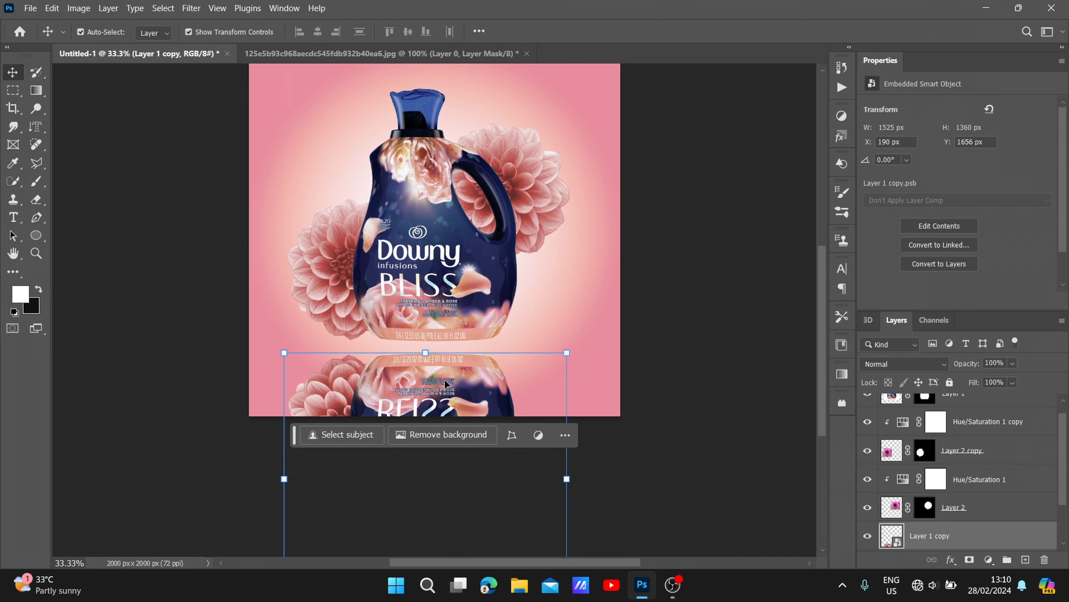
pyautogui.press('Up')
pyautogui.press('Up')
pyautogui.press('Up')
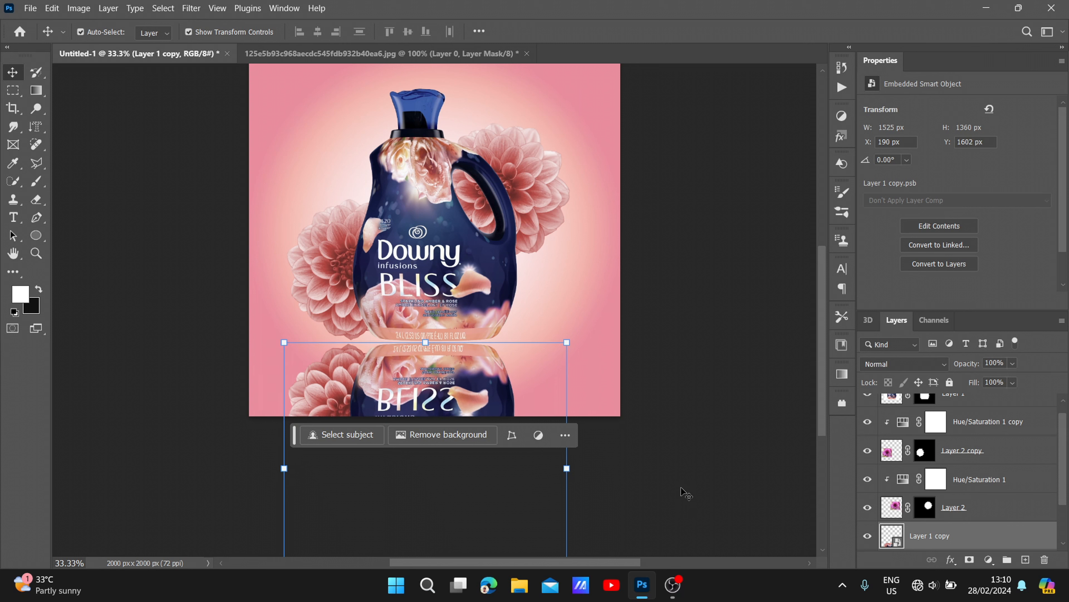
pyautogui.scroll(-2, 942, 538)
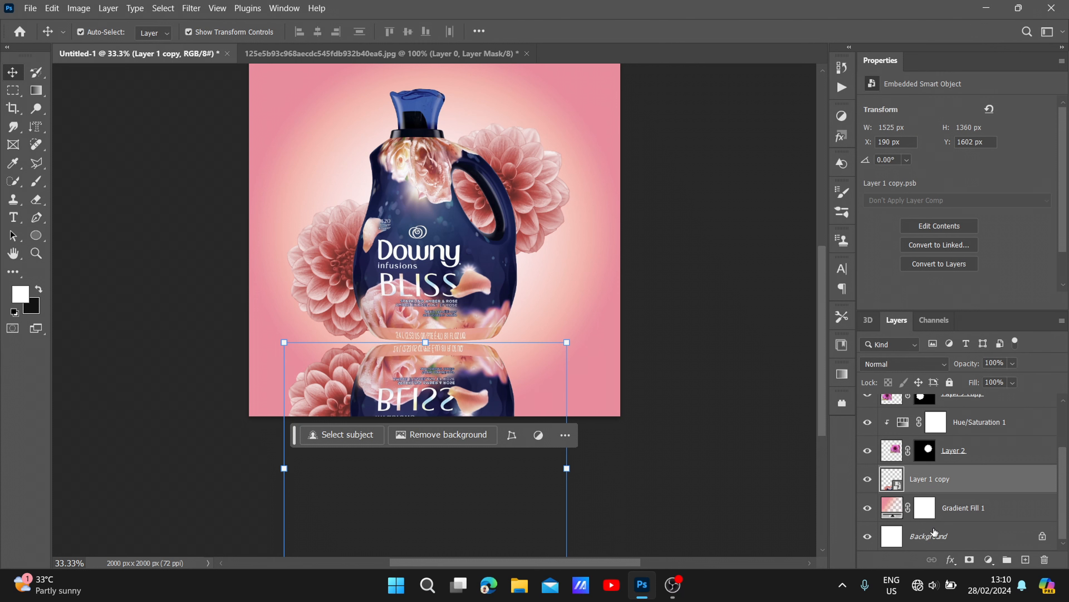
# - Add a layer mask to the flipped reflection and draw a horizontal reflected gradient across it to make the reflection semi-transparent
pyautogui.click(969, 559)
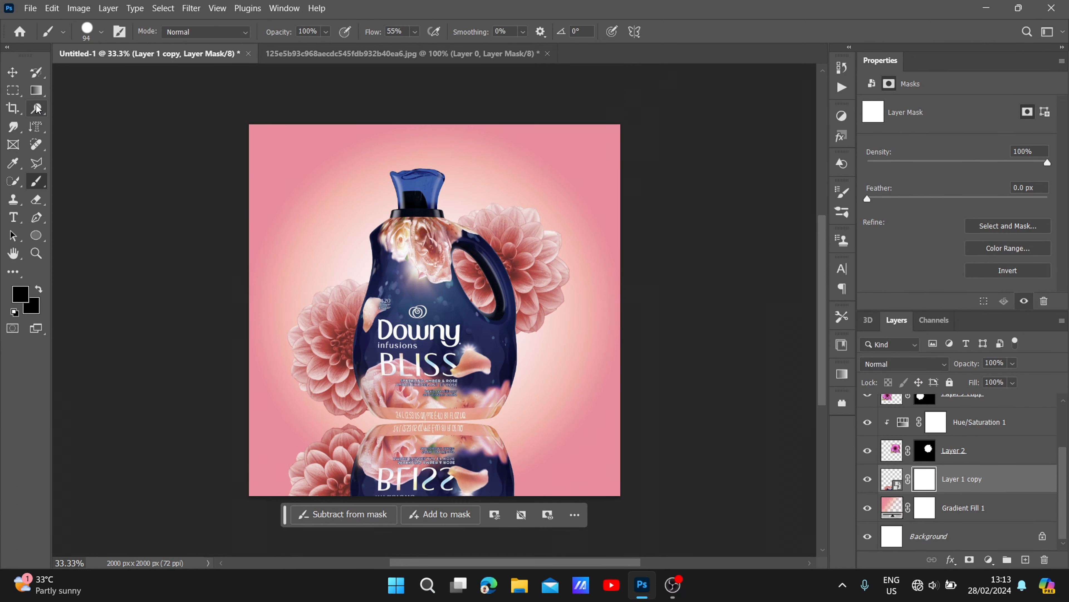
pyautogui.rightClick(37, 90)
pyautogui.click(88, 94)
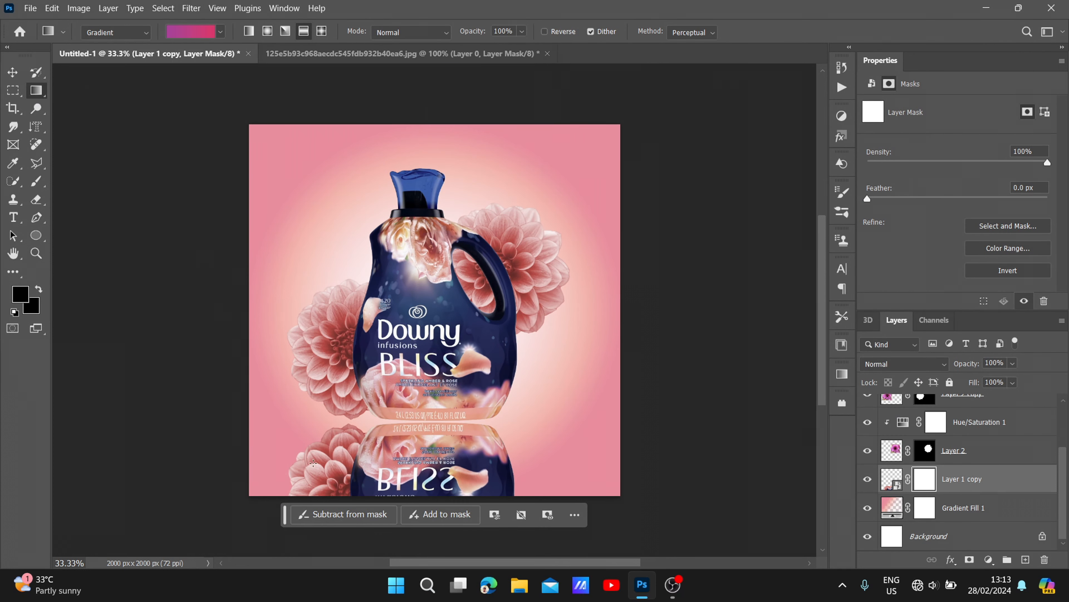
pyautogui.moveTo(315, 463); pyautogui.dragTo(676, 460)
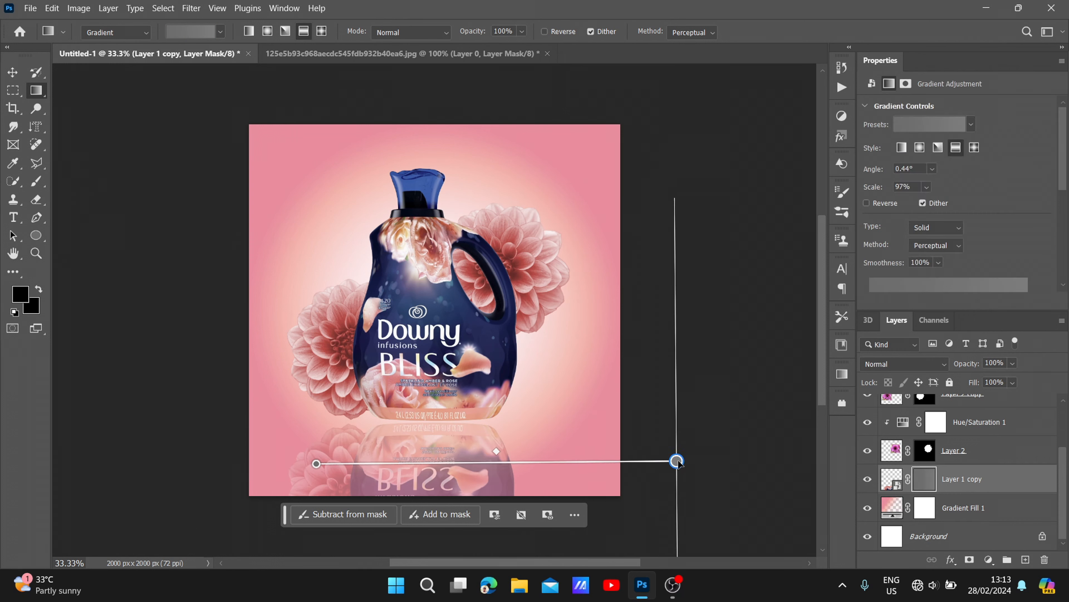
pyautogui.click(994, 482)
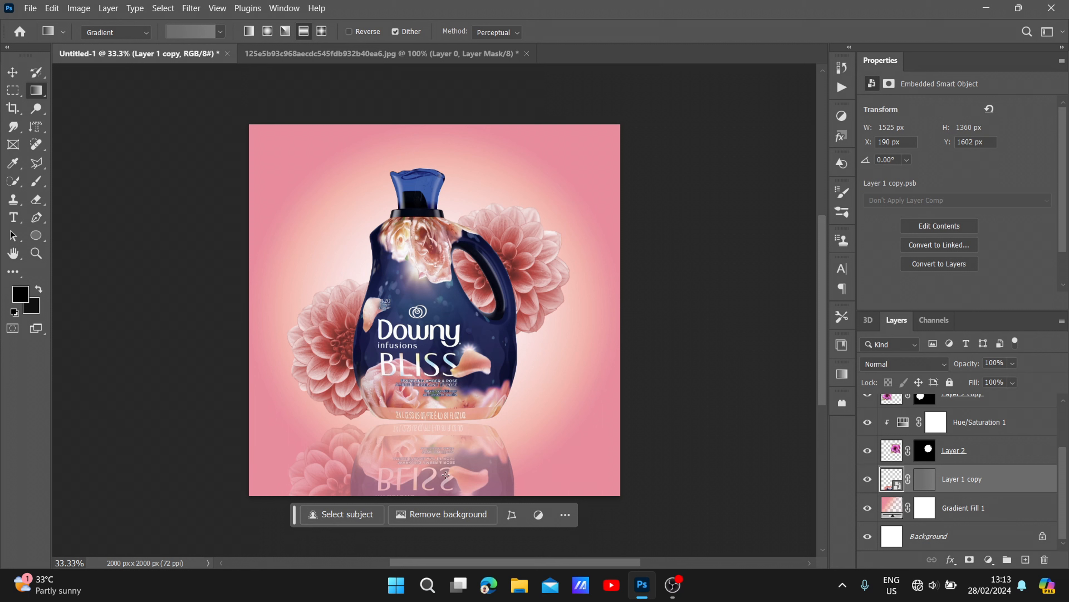
# - Shift the gradient on the reflection's mask sideways so it starts near the outer edge of the mirrored dahlia
pyautogui.click(925, 480)
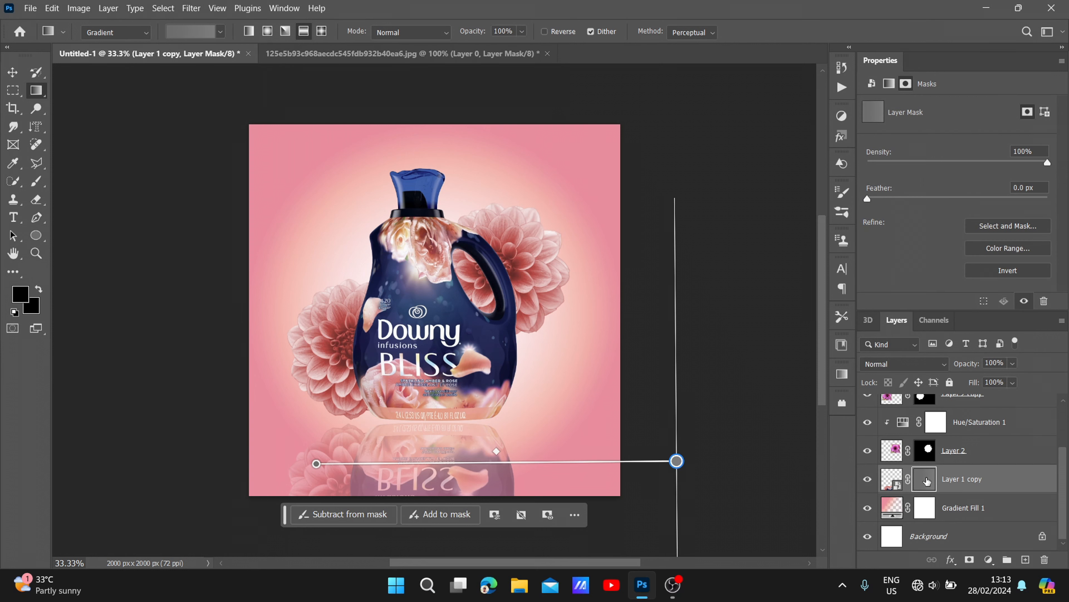
pyautogui.moveTo(440, 462); pyautogui.dragTo(415, 463)
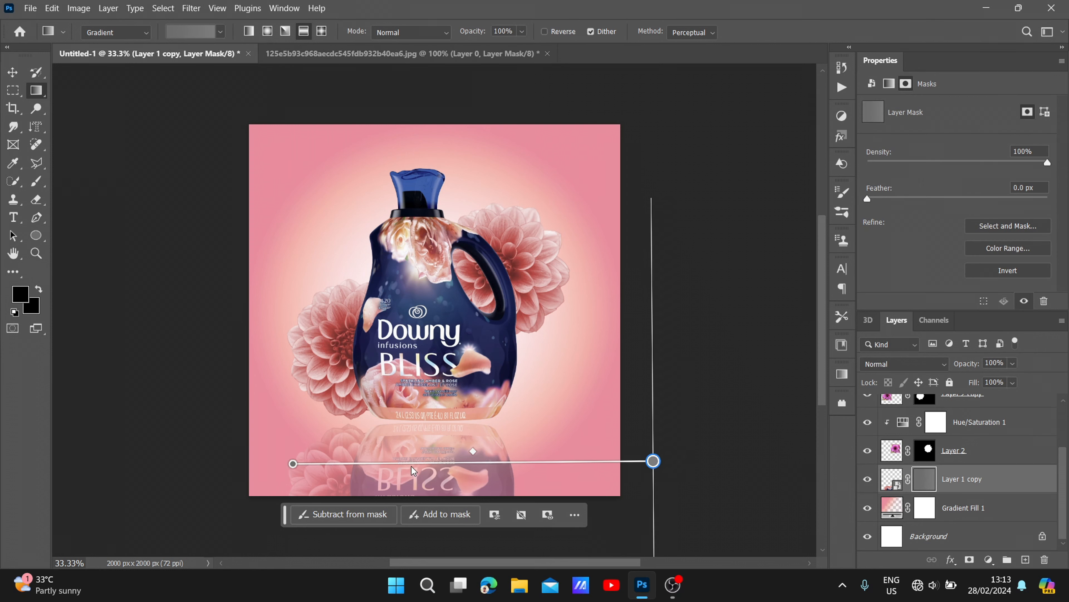
pyautogui.hotkey('ctrl', 'z')
pyautogui.moveTo(315, 463); pyautogui.dragTo(298, 462)
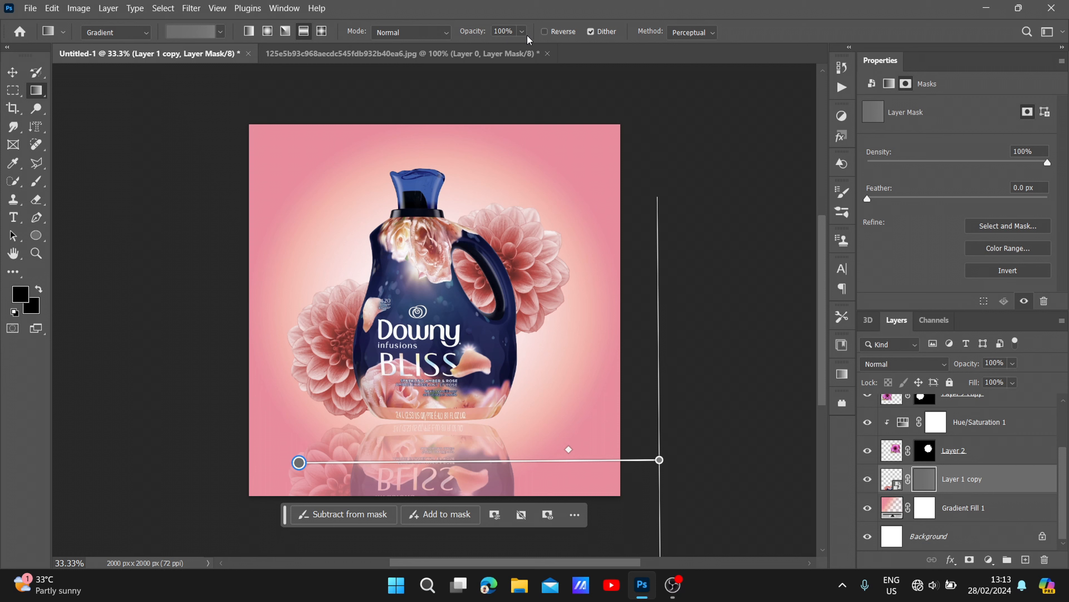
# - Draw an Angle Gradient with the first Basics preset horizontally across the reflection's mask
pyautogui.click(287, 35)
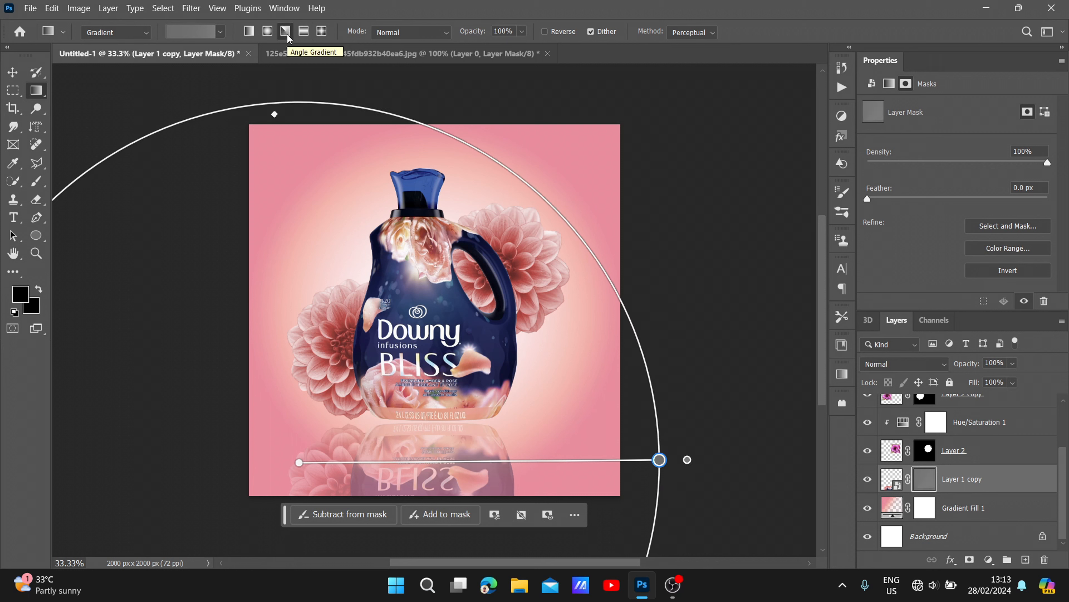
pyautogui.click(221, 33)
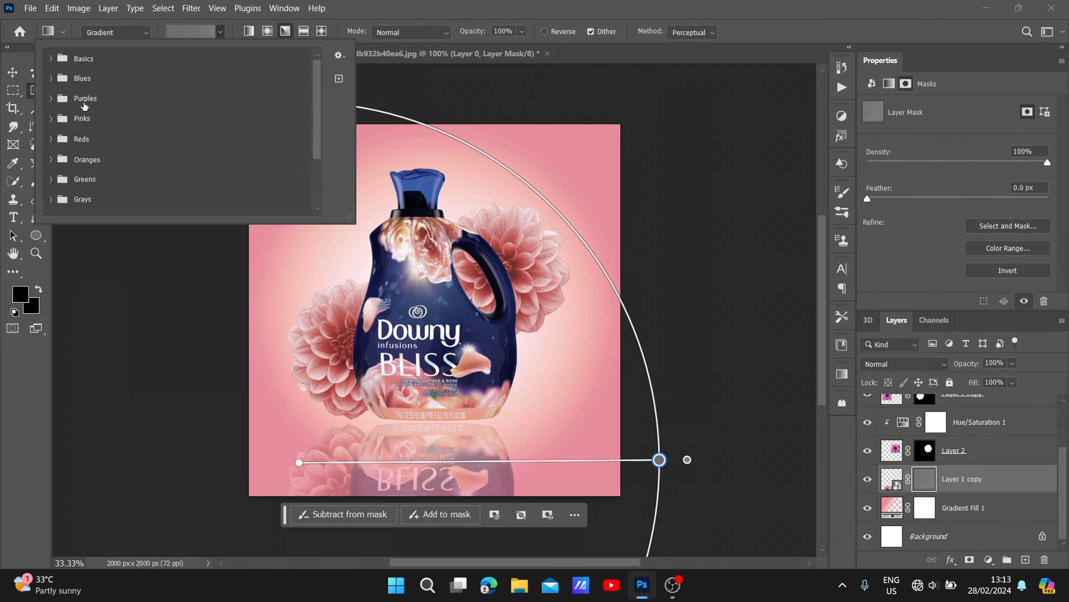
pyautogui.click(135, 32)
pyautogui.click(184, 31)
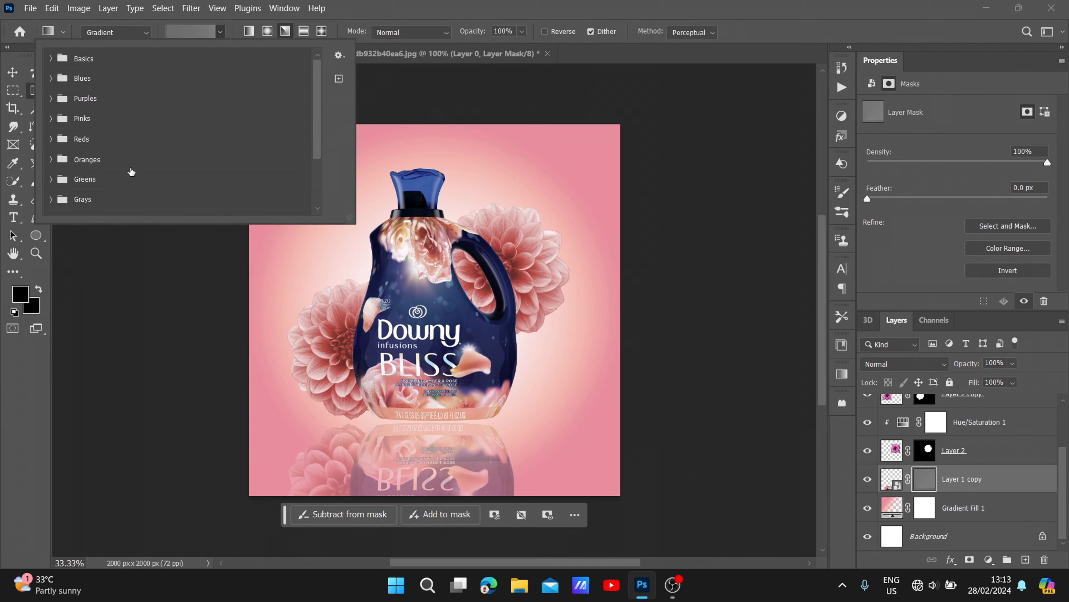
pyautogui.click(51, 59)
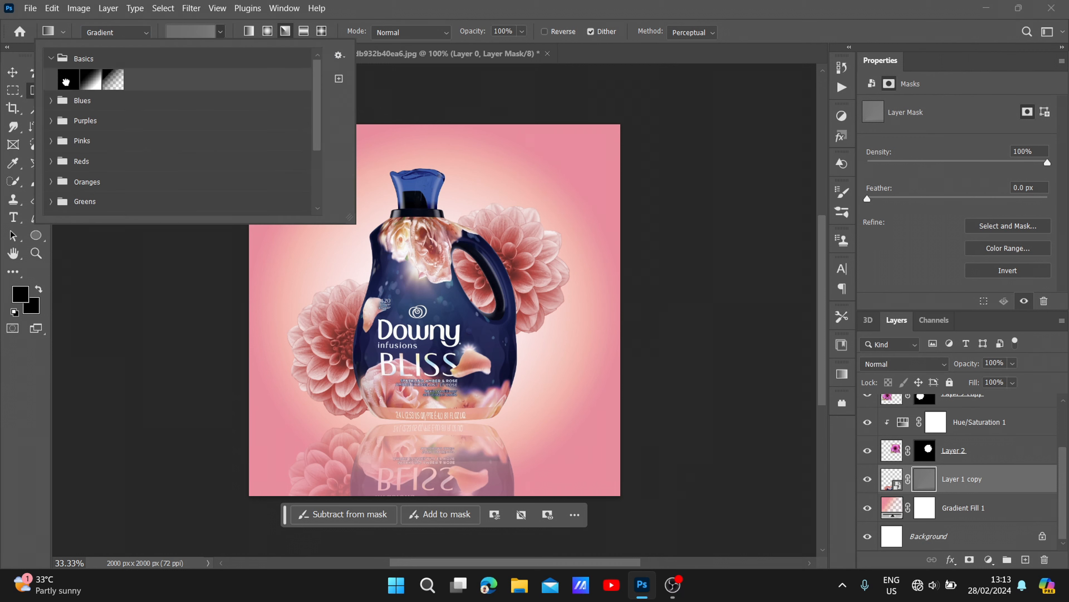
pyautogui.doubleClick(66, 81)
pyautogui.moveTo(305, 453); pyautogui.dragTo(613, 453)
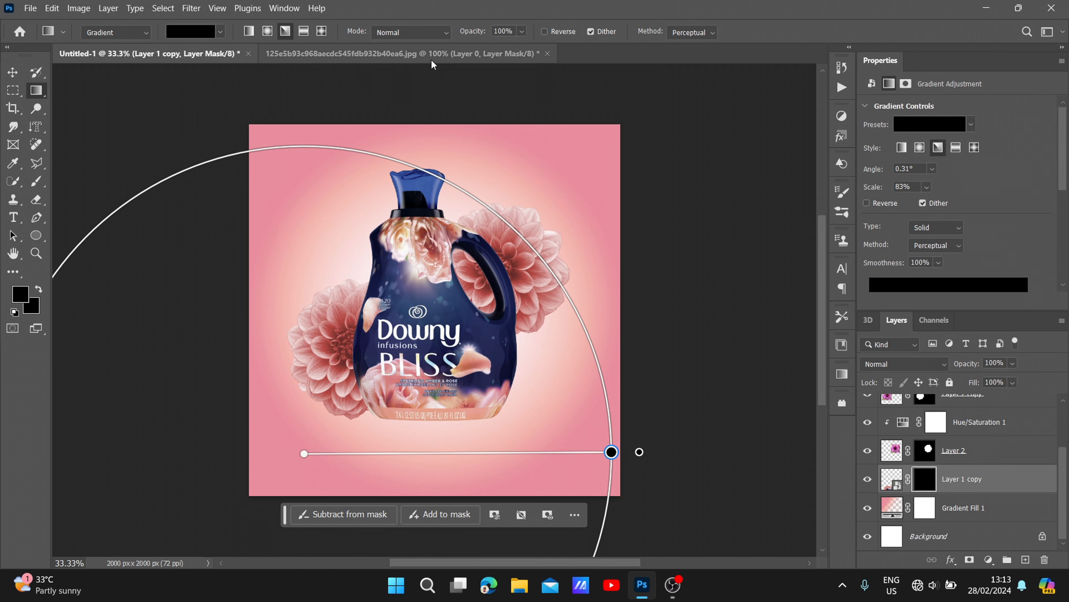
# - Set the mask gradient's opacity to 48% and its style to reflected, and deselect the reflection layer
pyautogui.click(522, 31)
pyautogui.moveTo(536, 47); pyautogui.dragTo(502, 51)
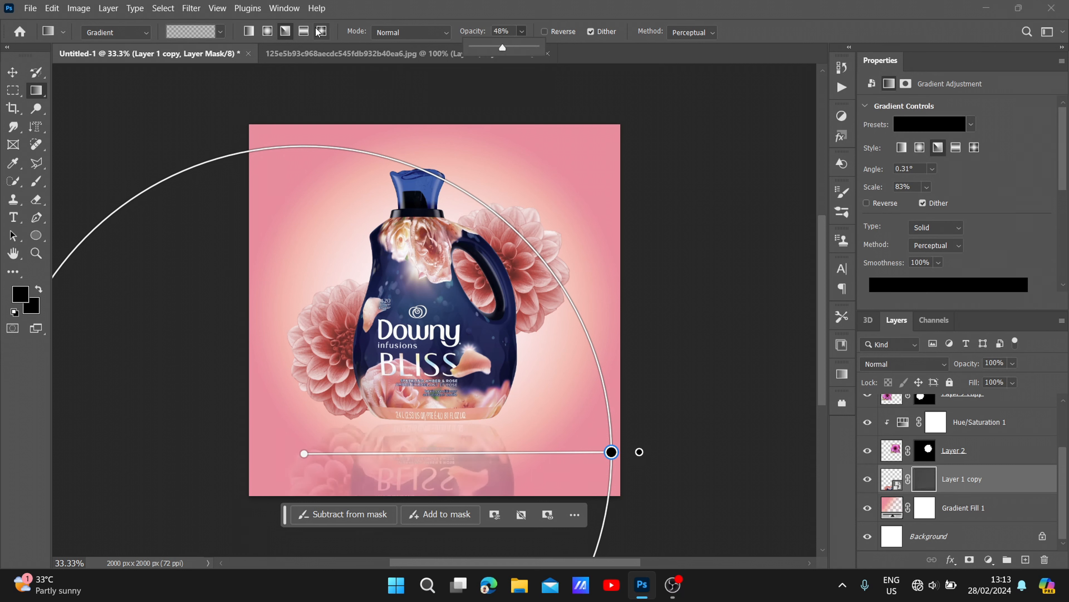
pyautogui.click(301, 36)
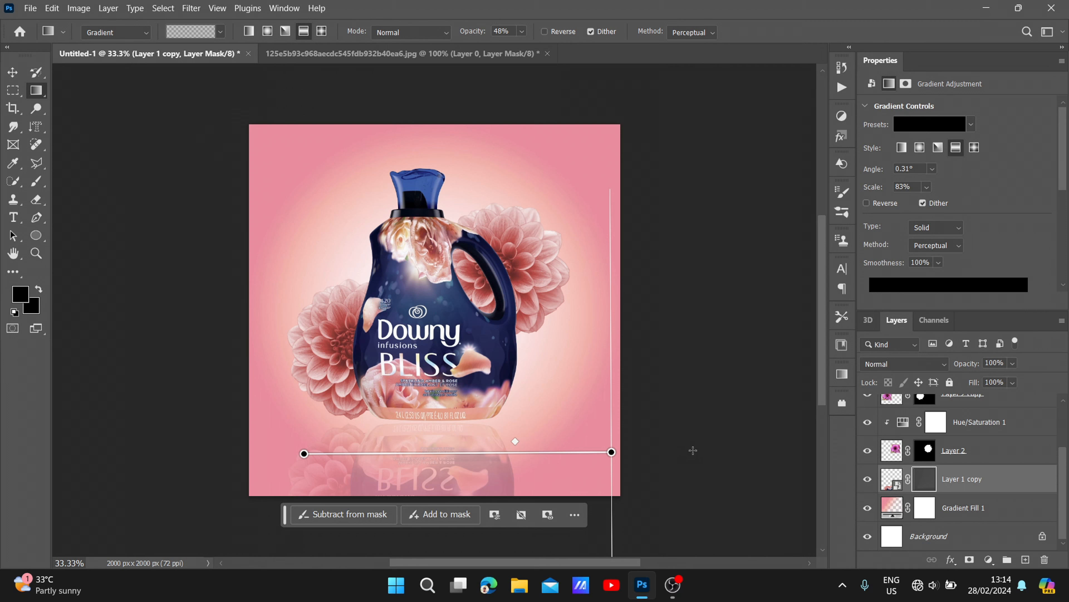
pyautogui.click(12, 72)
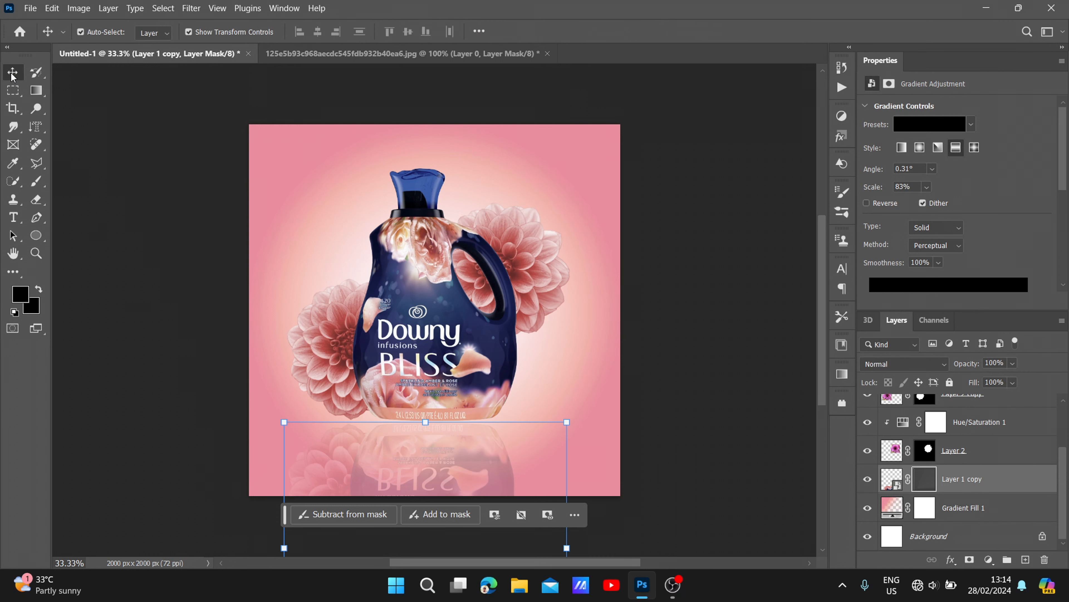
pyautogui.click(122, 222)
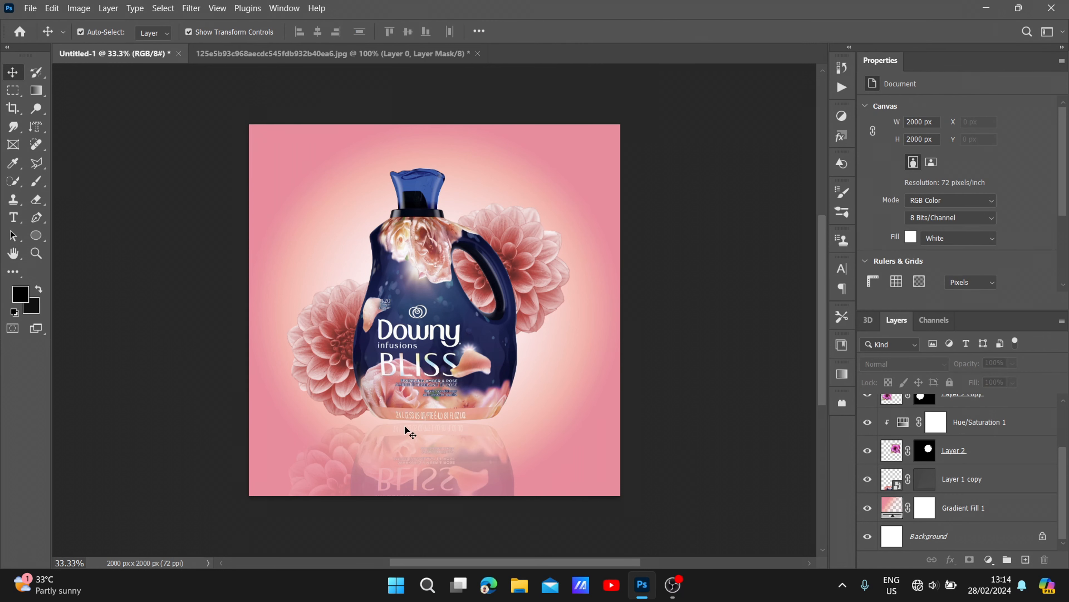
# - Open GeraniumMaderense.jpg from the DOWNY folder
pyautogui.click(30, 8)
pyautogui.click(51, 33)
pyautogui.click(477, 122)
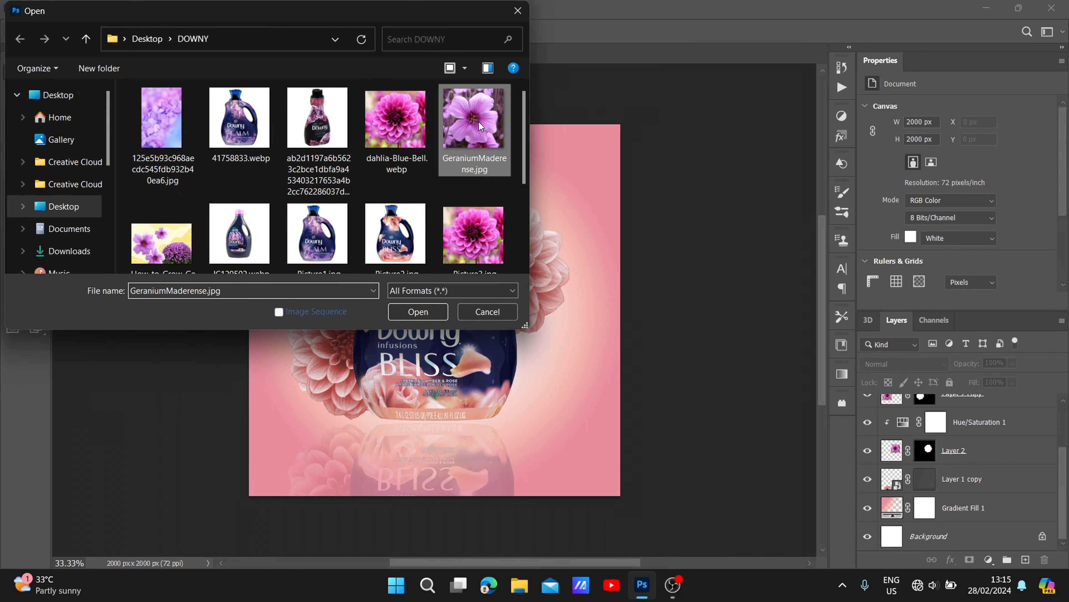
pyautogui.scroll(-3, 422, 139)
pyautogui.scroll(3, 352, 166)
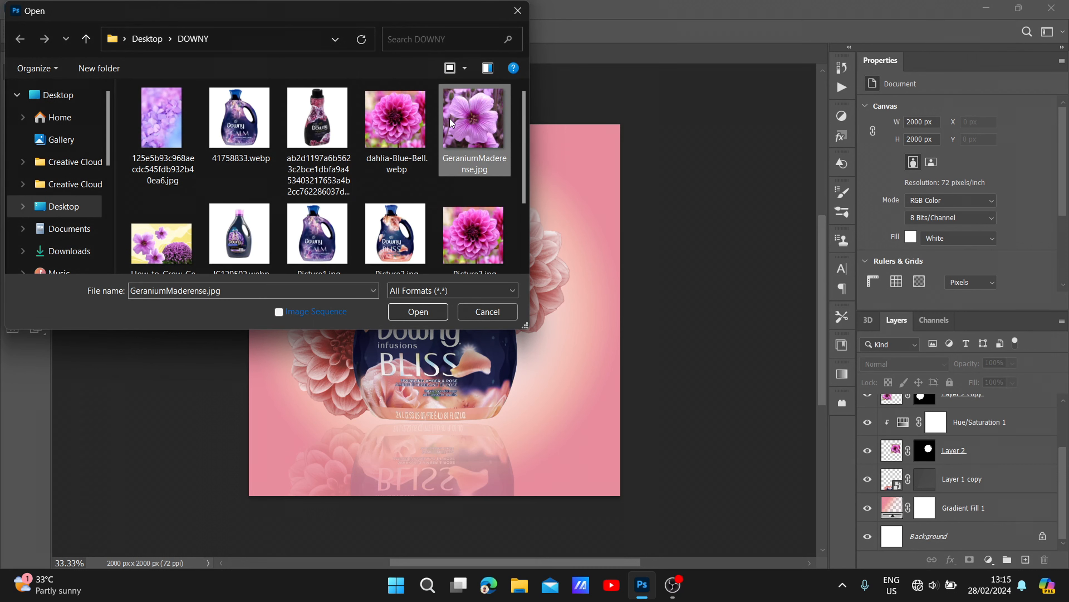
pyautogui.doubleClick(463, 121)
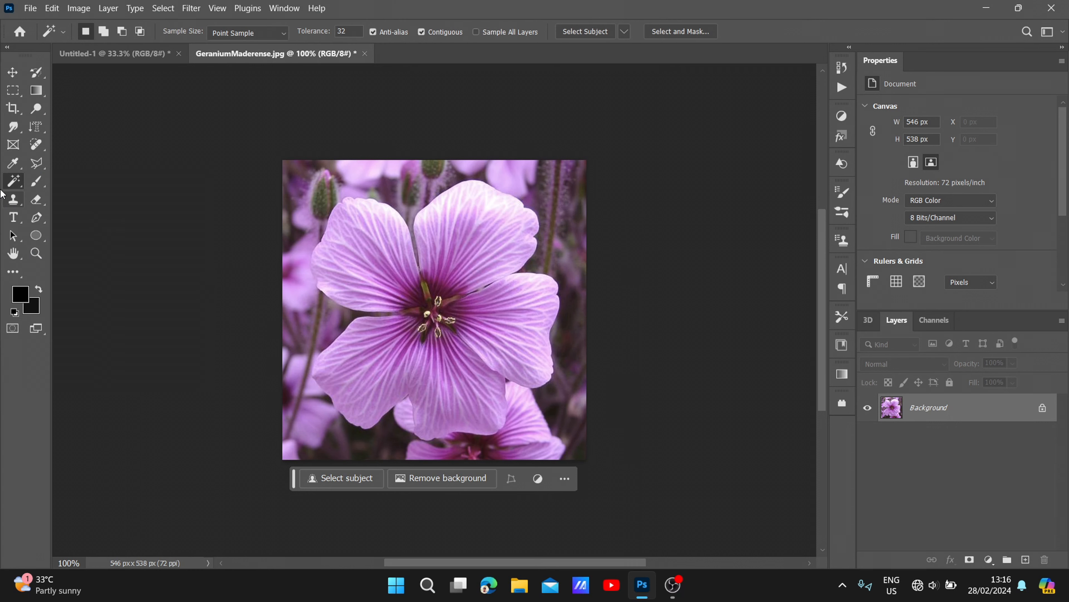
# - Quick-select the geranium's upper-right petal, unlock the background layer and move the petal into the poster's upper-right corner
pyautogui.rightClick(10, 181)
pyautogui.click(38, 195)
pyautogui.moveTo(429, 251)
pyautogui.mouseDown()
pyautogui.moveTo(438, 215)
pyautogui.moveTo(496, 227)
pyautogui.moveTo(514, 253)
pyautogui.mouseUp()
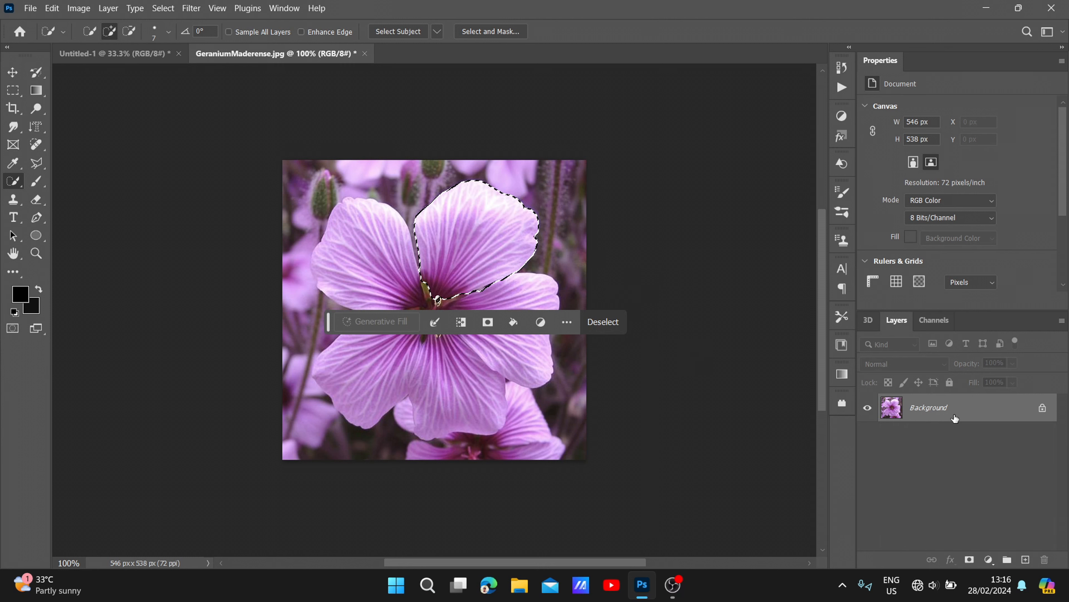
pyautogui.click(1042, 408)
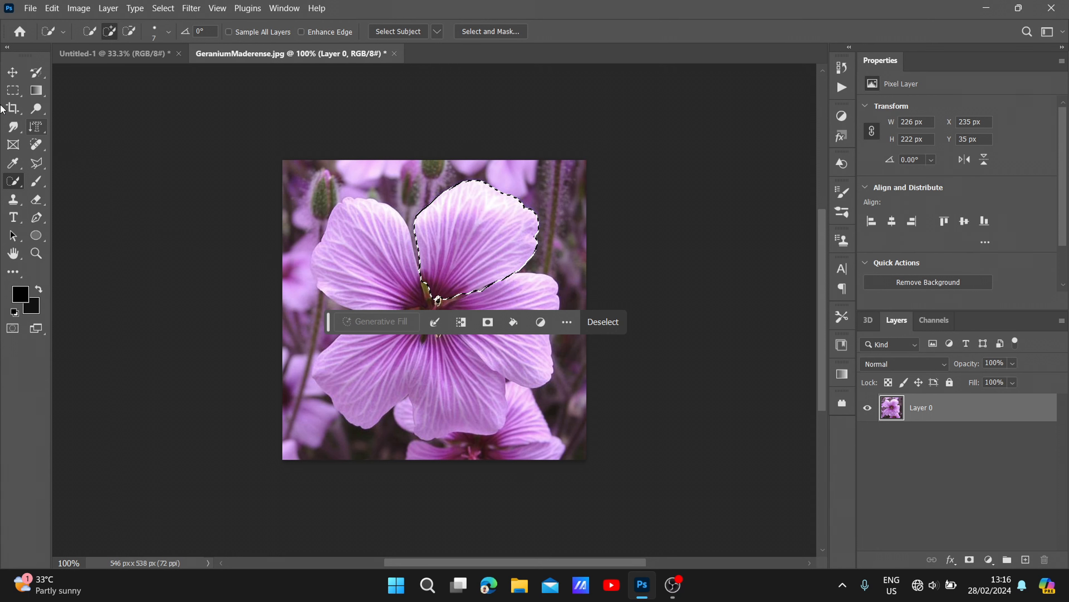
pyautogui.press('v')
pyautogui.moveTo(479, 246)
pyautogui.mouseDown()
pyautogui.moveTo(215, 164)
pyautogui.moveTo(121, 68)
pyautogui.moveTo(473, 209)
pyautogui.moveTo(570, 167)
pyautogui.mouseUp()
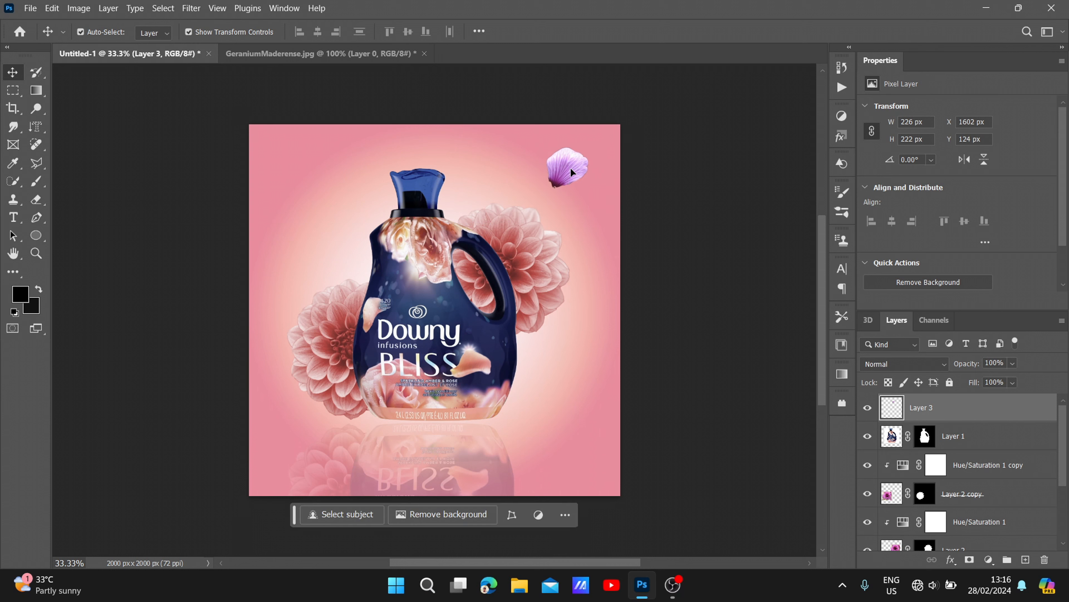
# - Add a Hue/Saturation adjustment with Lightness +71, clipped to the petal layer
pyautogui.click(989, 560)
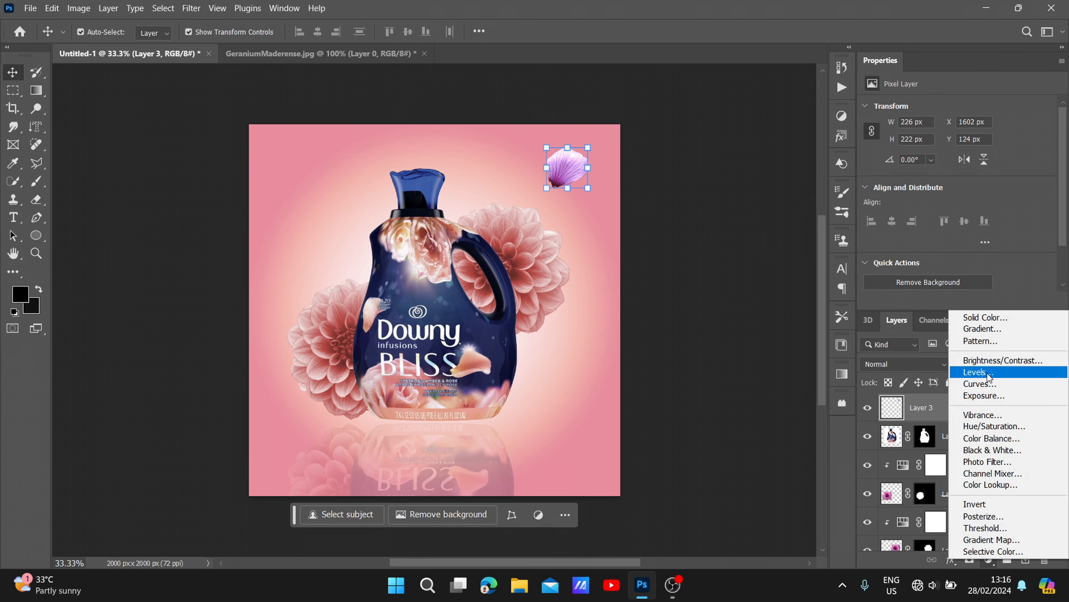
pyautogui.click(994, 426)
pyautogui.moveTo(959, 217); pyautogui.dragTo(1021, 216)
pyautogui.click(963, 301)
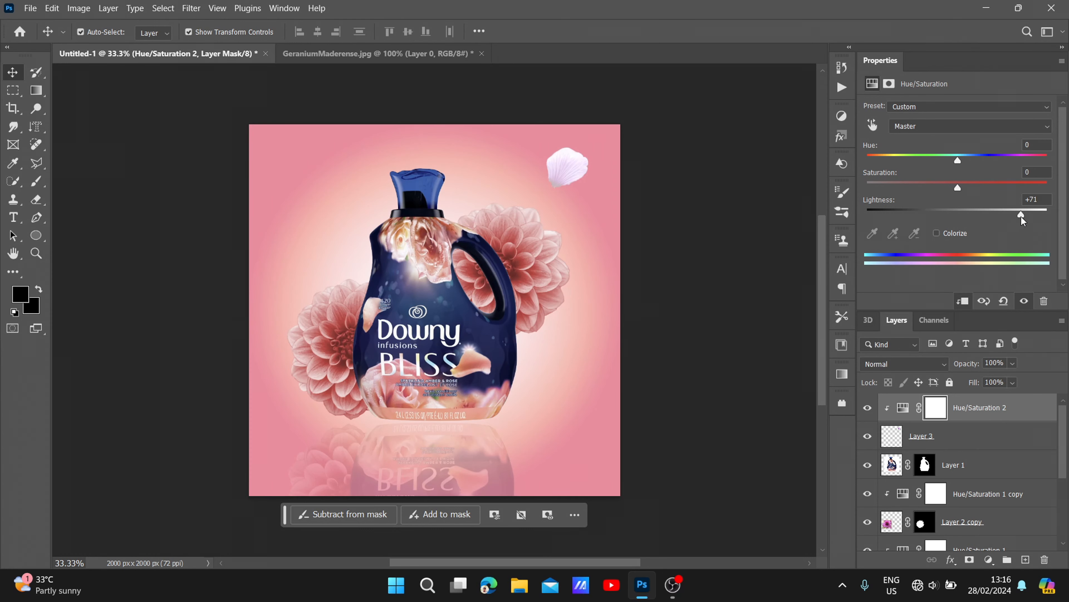
# - Apply a Motion Blur to the petal with angle 0° and distance 10 pixels
pyautogui.click(568, 173)
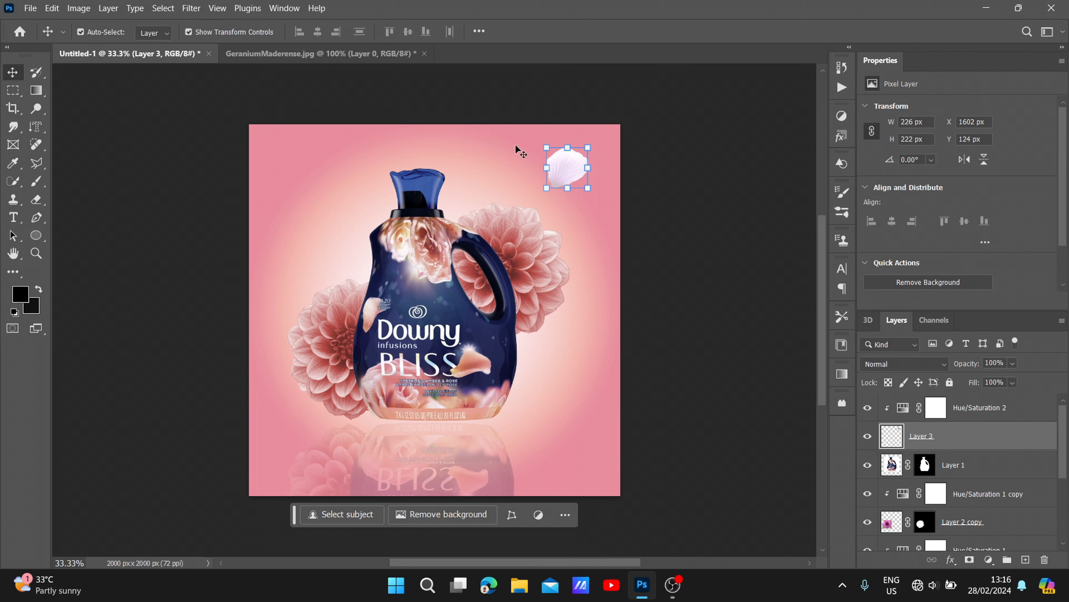
pyautogui.click(163, 8)
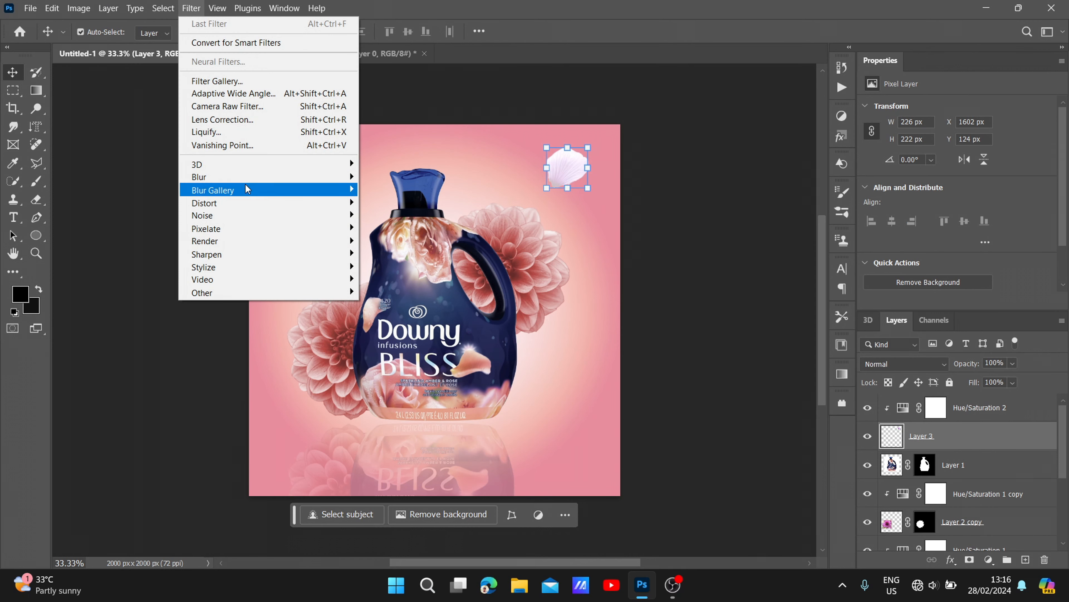
pyautogui.moveTo(253, 178)
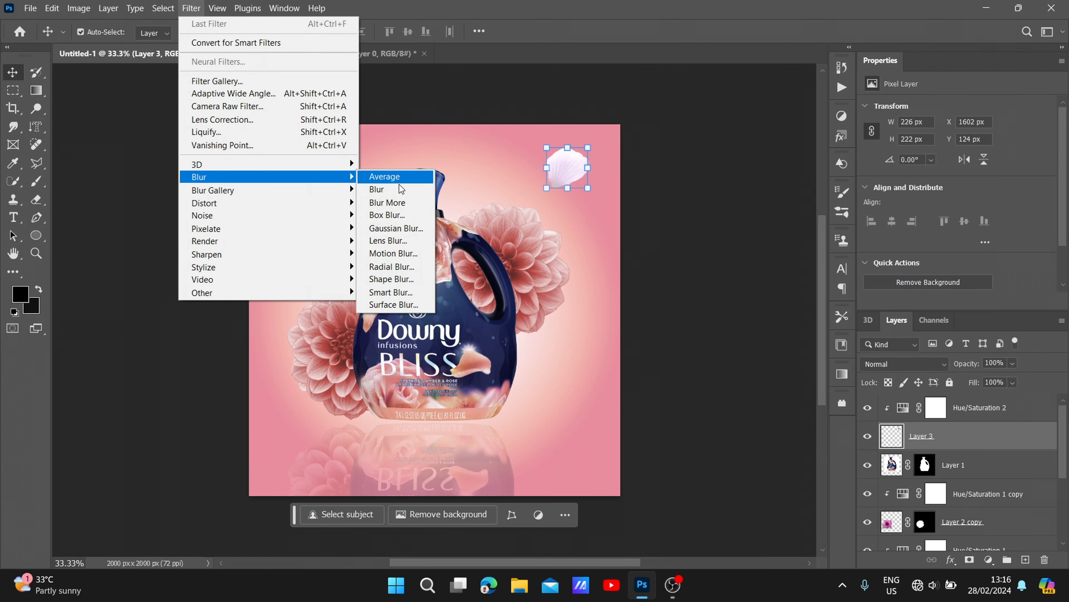
pyautogui.click(393, 253)
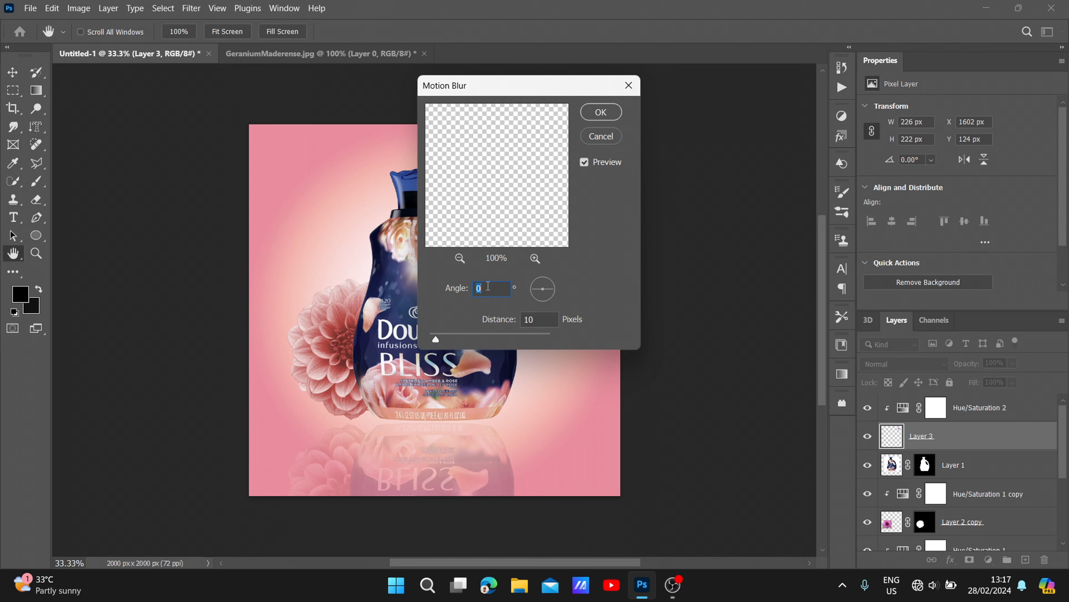
pyautogui.click(598, 115)
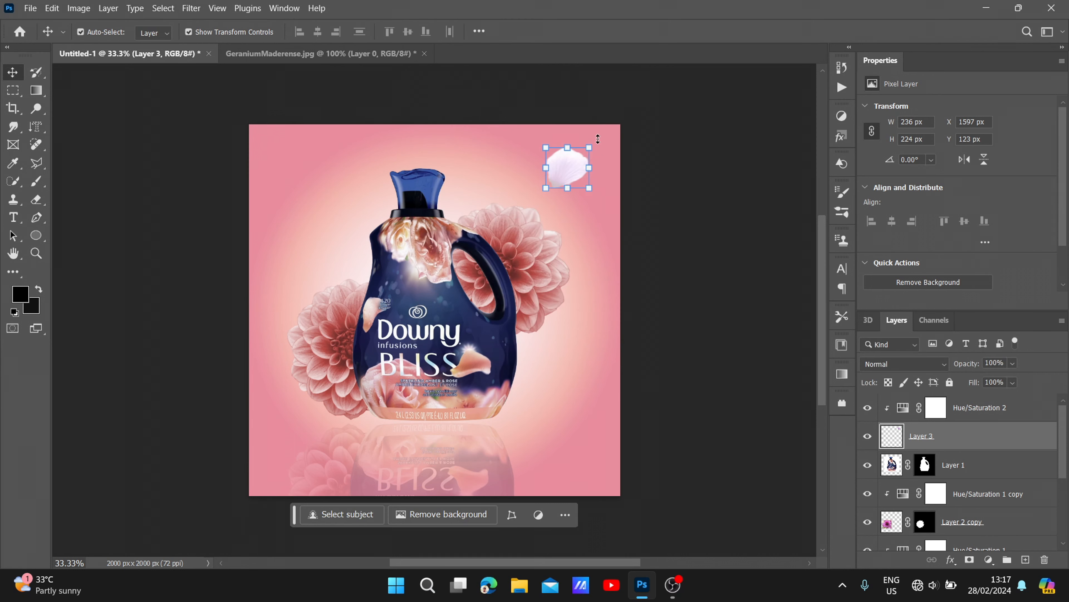
# - Shrink the petal to about 129 by 122 px and arrange its copies around the bottle, with the upper two closer to the cap
pyautogui.moveTo(585, 183); pyautogui.dragTo(573, 160)
pyautogui.click(624, 223)
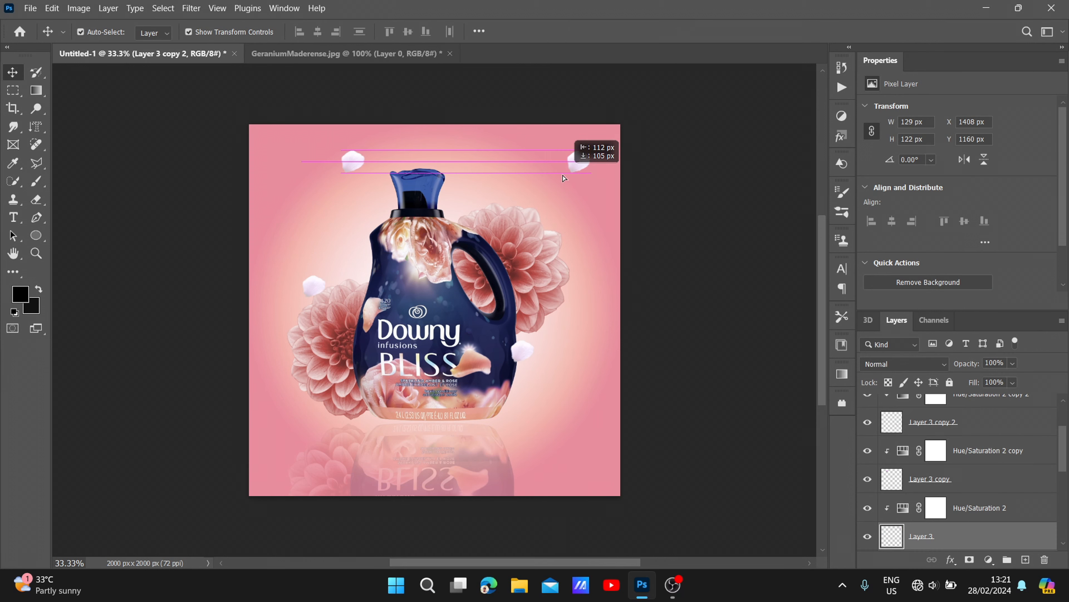
pyautogui.moveTo(570, 167); pyautogui.dragTo(523, 173)
pyautogui.moveTo(350, 158); pyautogui.dragTo(366, 219)
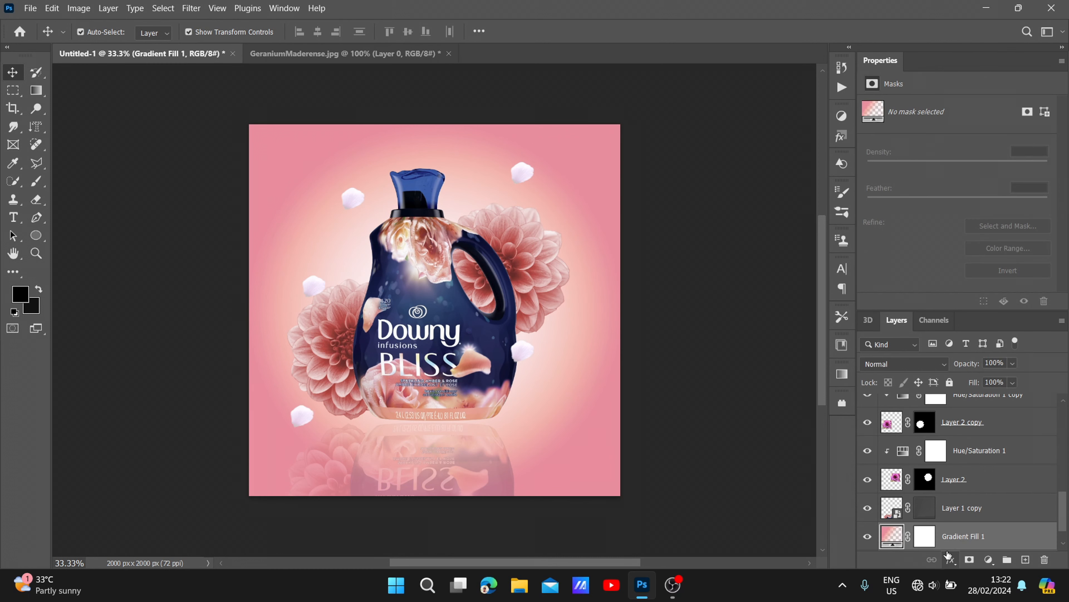
# - Add a Hue/Saturation adjustment above the background gradient fill with Hue -87, Saturation +17 and Lightness +19
pyautogui.click(988, 560)
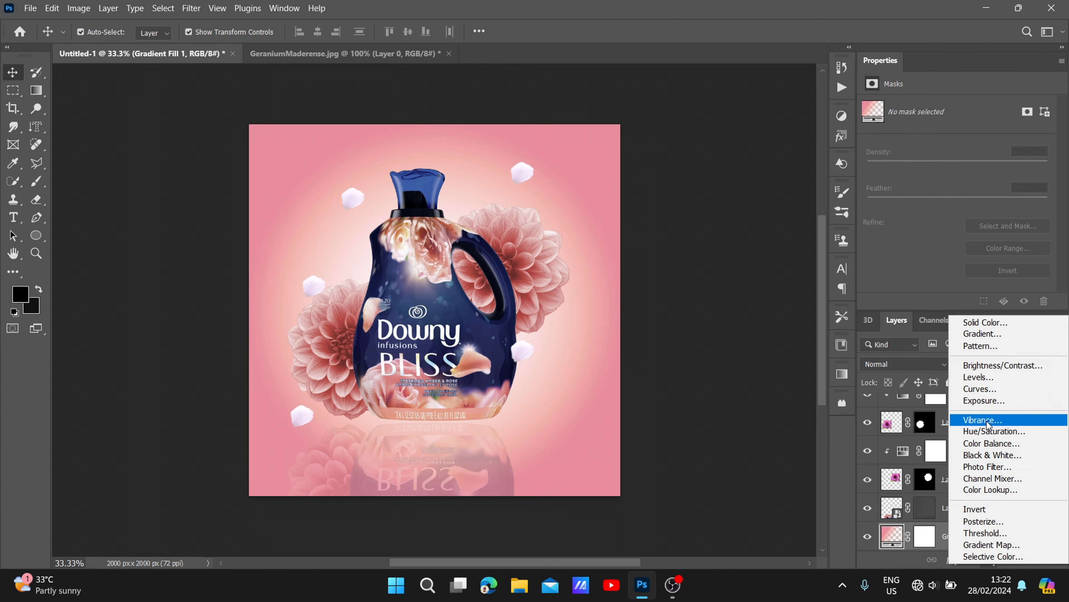
pyautogui.click(993, 431)
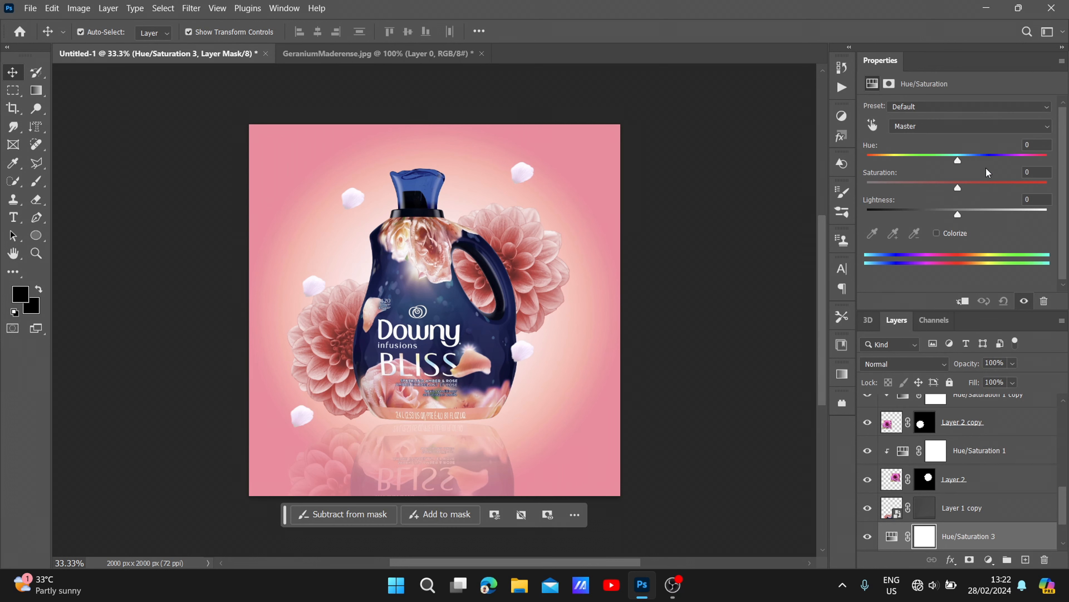
pyautogui.moveTo(959, 215); pyautogui.dragTo(969, 191)
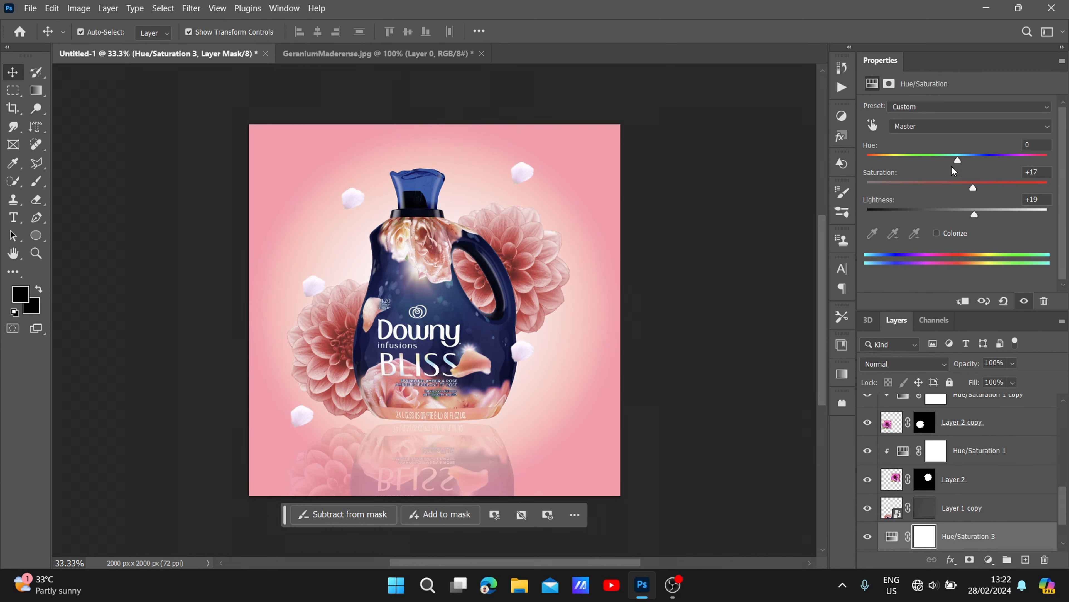
pyautogui.moveTo(957, 161); pyautogui.dragTo(902, 162)
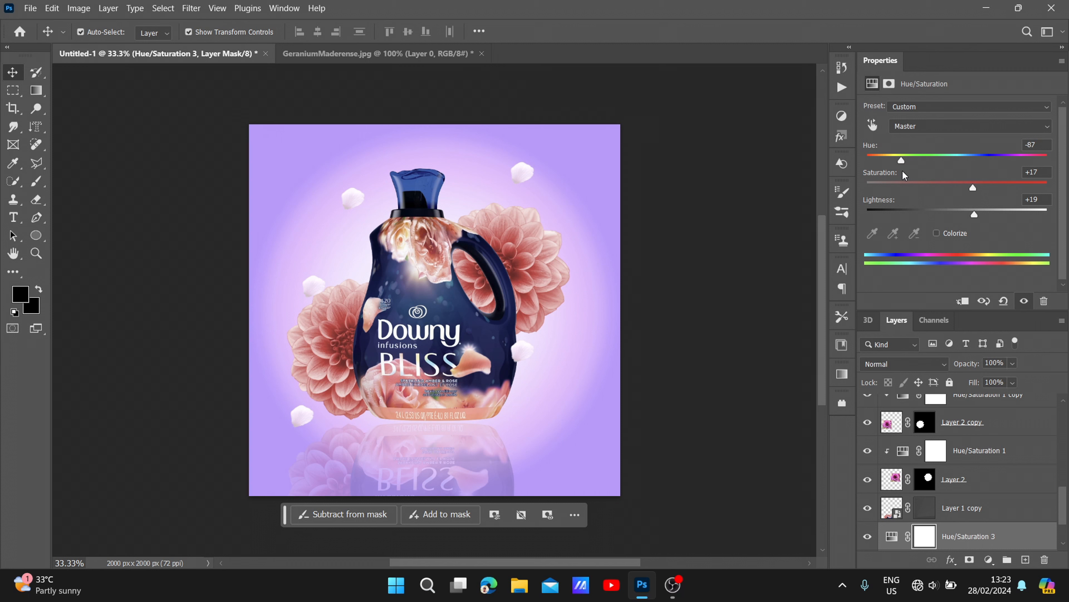
# - Lower the Hue of the background's Hue/Saturation adjustment slightly to make the purple bluer, then deselect the layer
pyautogui.moveTo(906, 165); pyautogui.dragTo(897, 161)
pyautogui.click(811, 324)
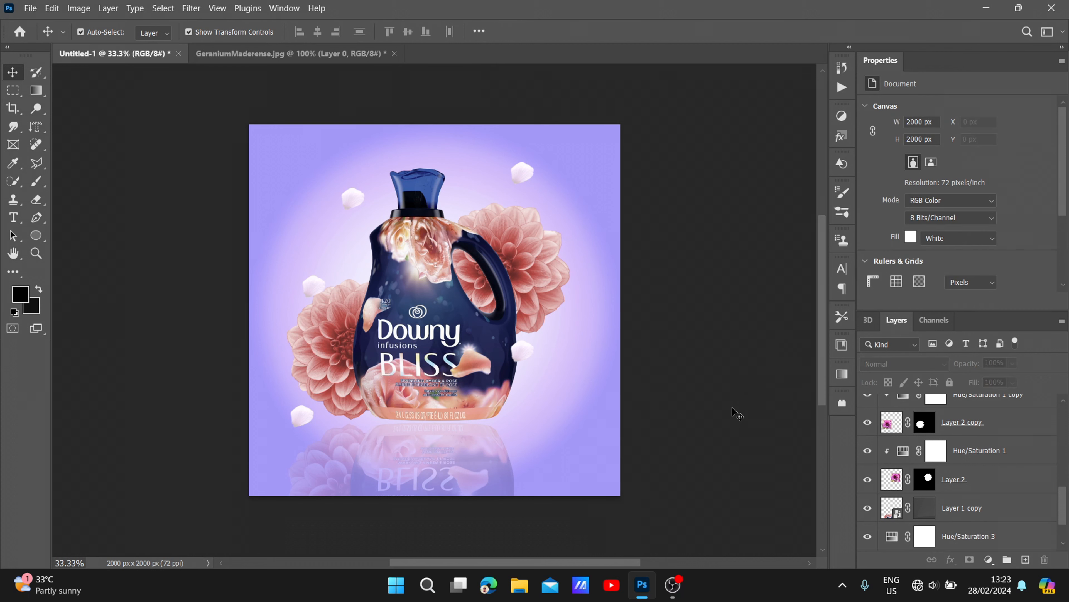
pyautogui.scroll(5, 924, 464)
pyautogui.scroll(-5, 924, 465)
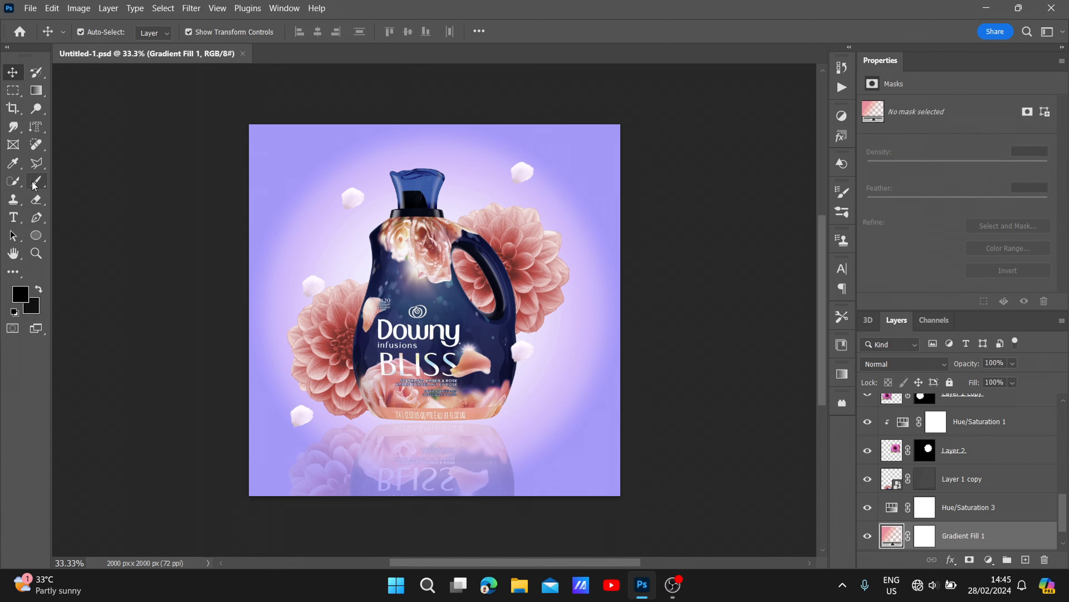
# - Set up a Soft Round brush at 1102 px with 0% hardness and its tip flattened into a thin horizontal ellipse
pyautogui.rightClick(36, 180)
pyautogui.click(65, 186)
pyautogui.click(102, 32)
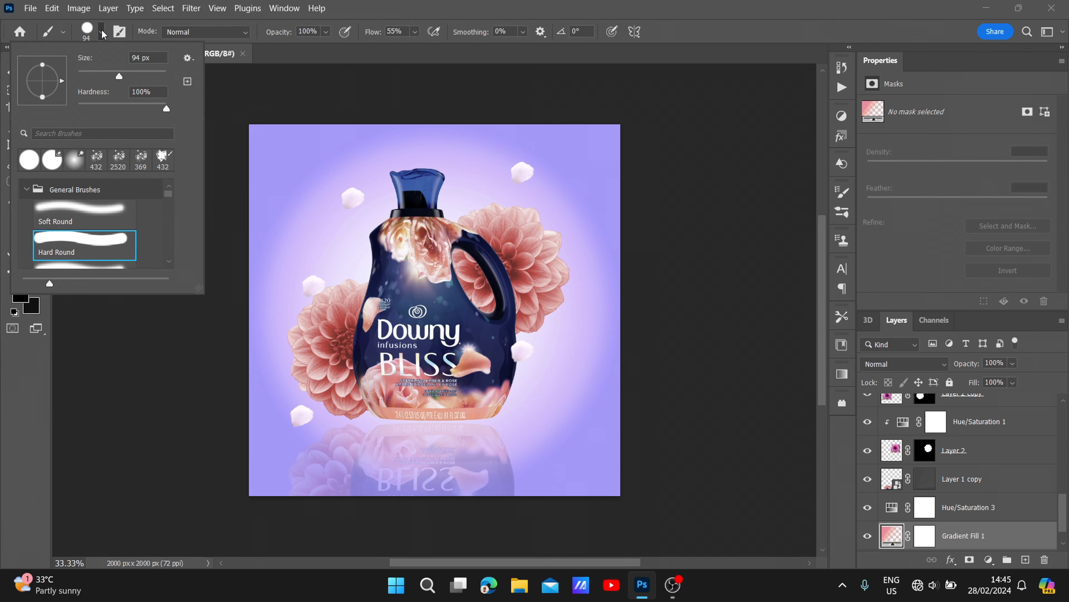
pyautogui.moveTo(146, 75); pyautogui.dragTo(159, 74)
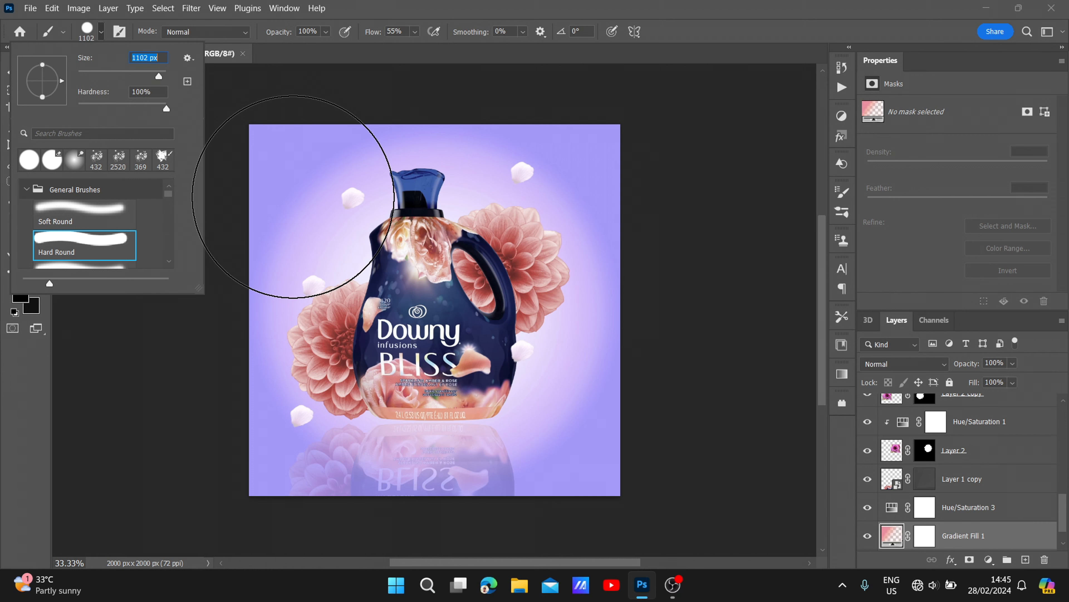
pyautogui.moveTo(43, 66); pyautogui.dragTo(44, 81)
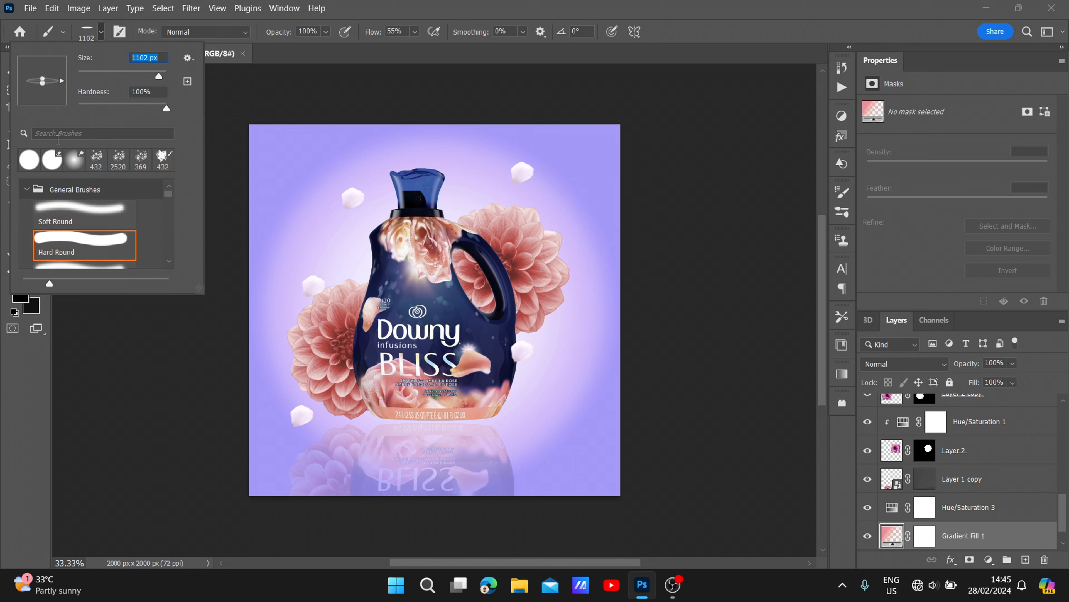
pyautogui.click(66, 210)
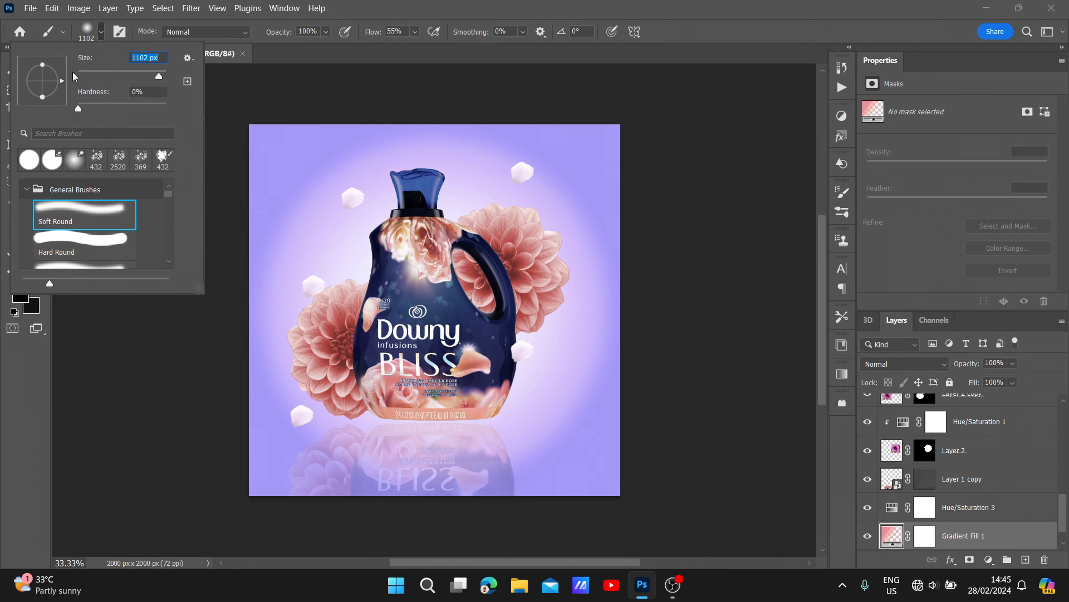
pyautogui.moveTo(44, 63); pyautogui.dragTo(46, 82)
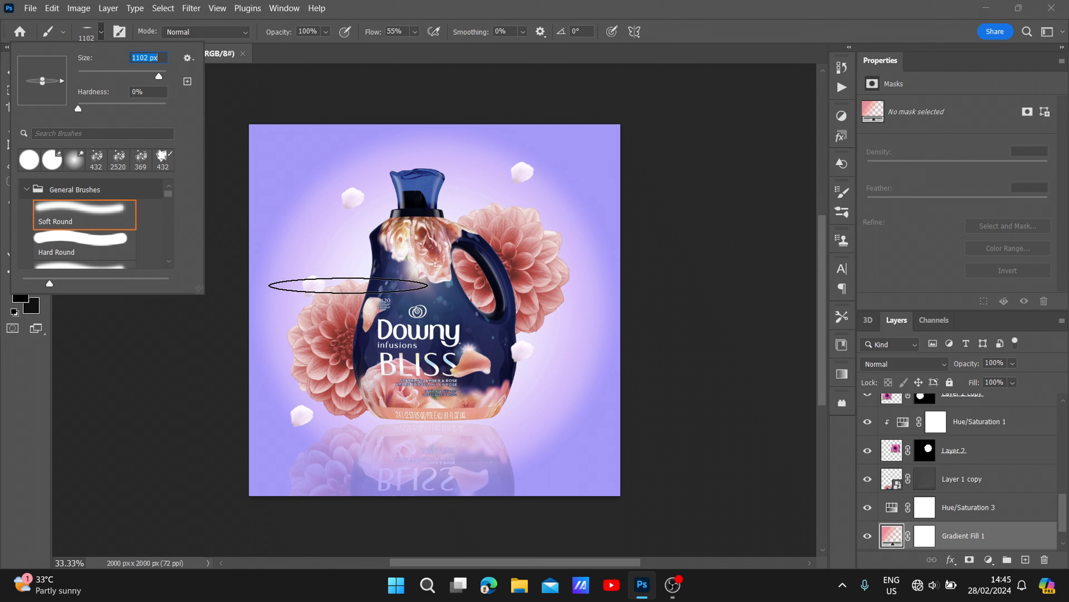
pyautogui.press('Escape')
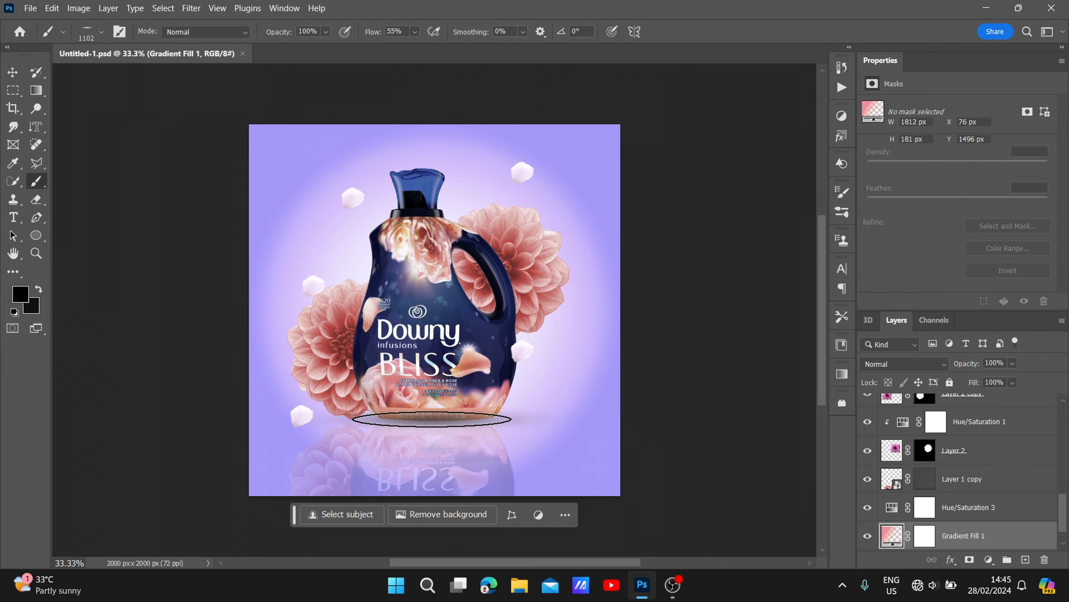
# - Paint a soft black shadow about 1876 by 184 px under the bottle on a new layer placed directly below the bottle layer
pyautogui.hotkey('alt', '.')
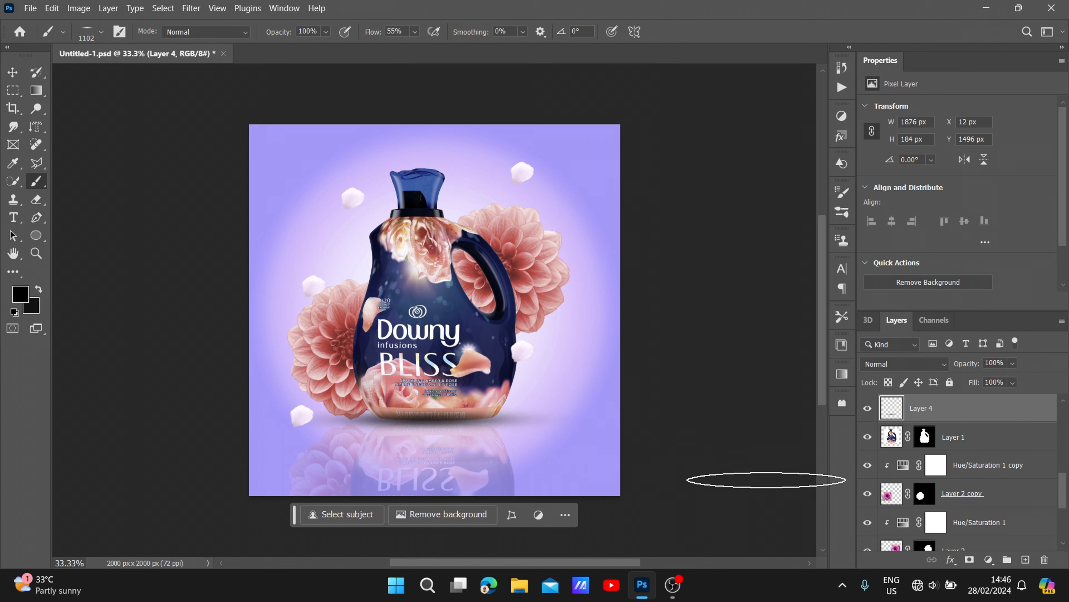
pyautogui.moveTo(987, 408); pyautogui.dragTo(987, 459)
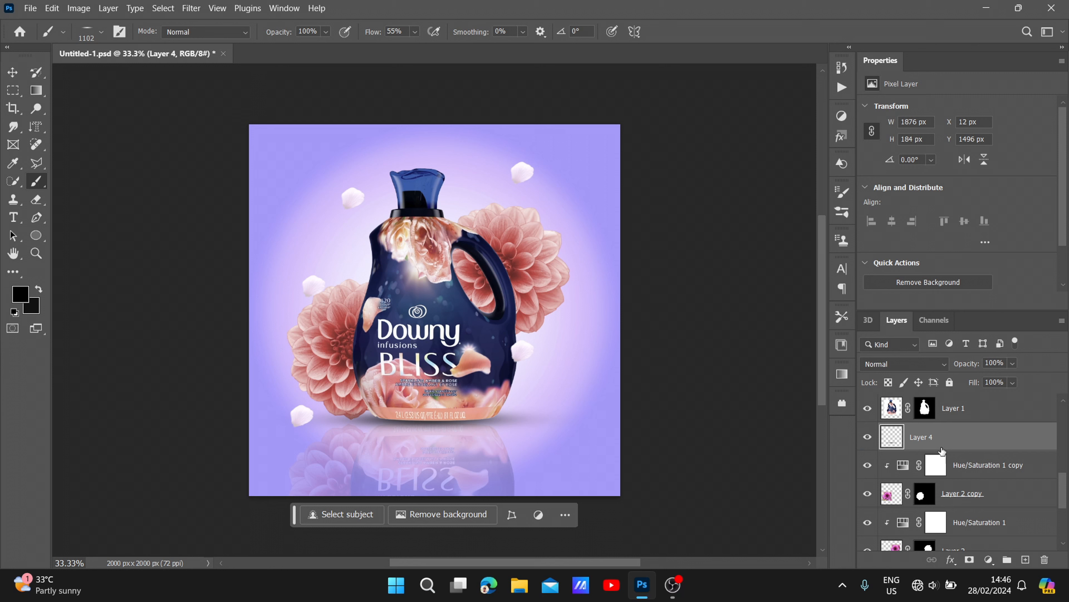
pyautogui.scroll(-1, 949, 448)
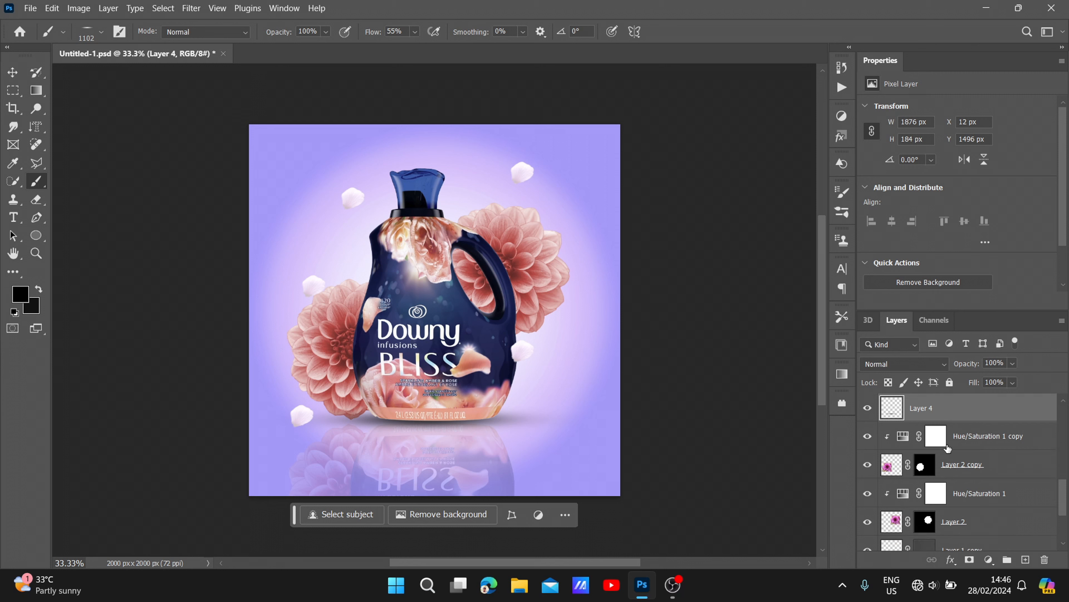
pyautogui.scroll(-3, 948, 447)
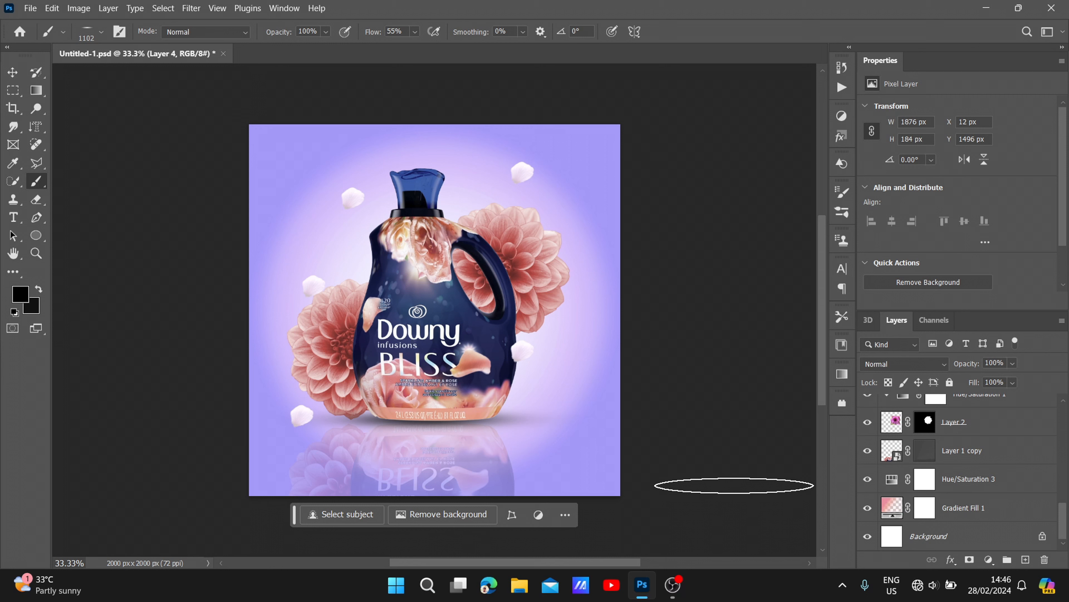
# - Move the petal at the bottle's upper right to the canvas's right edge and enlarge it to about 126%
pyautogui.click(12, 72)
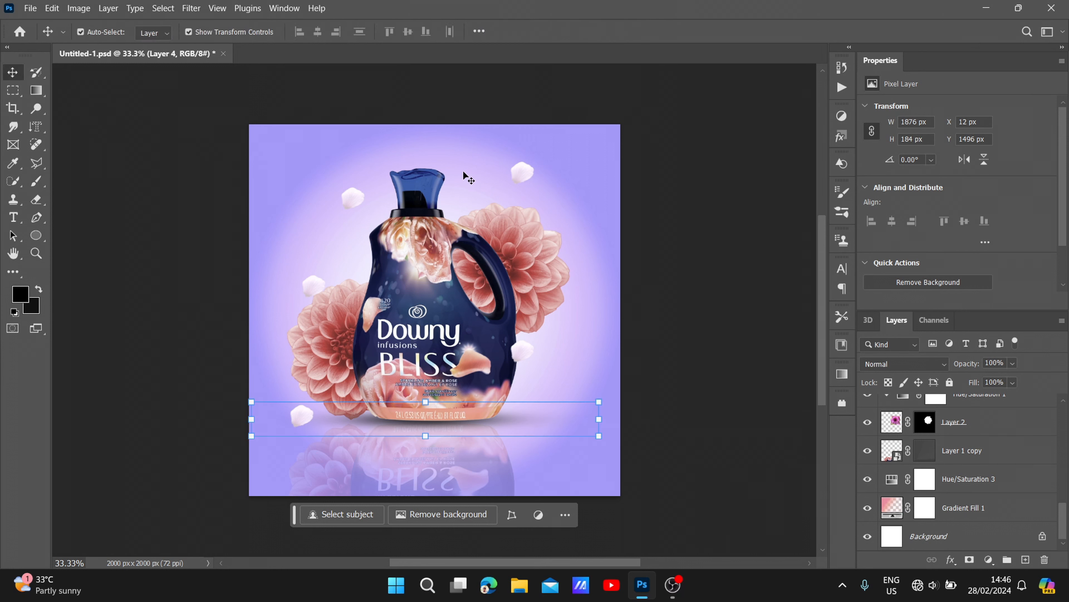
pyautogui.click(527, 178)
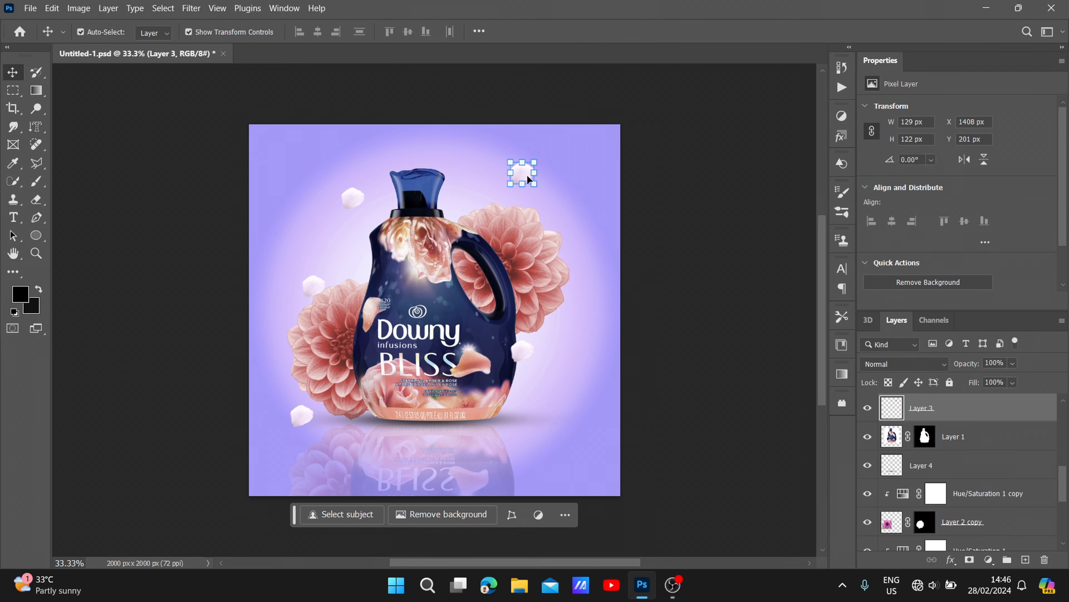
pyautogui.moveTo(527, 176); pyautogui.dragTo(605, 188)
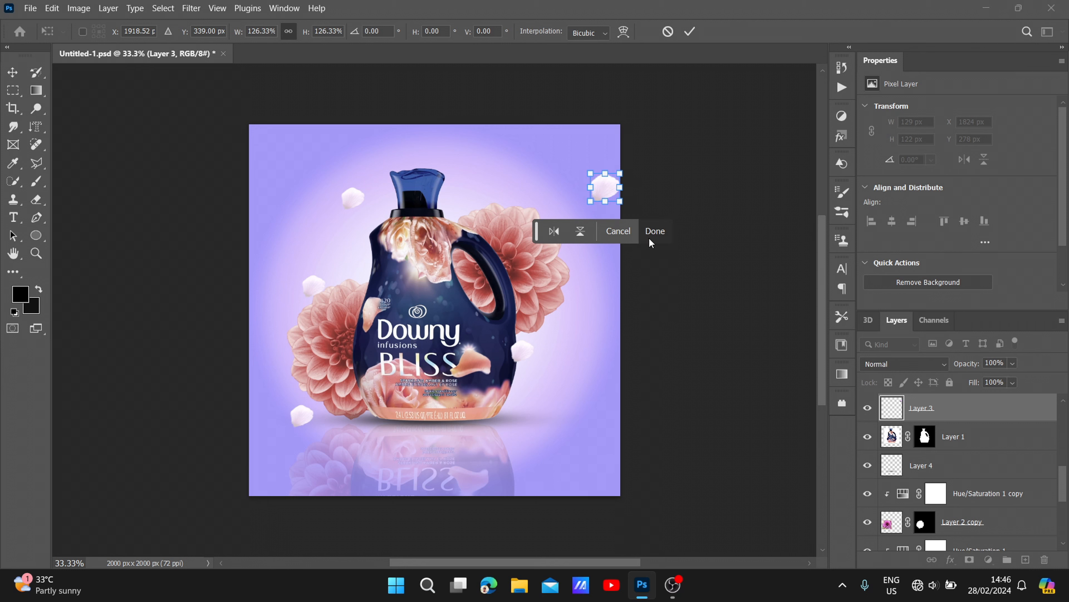
pyautogui.click(655, 230)
pyautogui.click(523, 237)
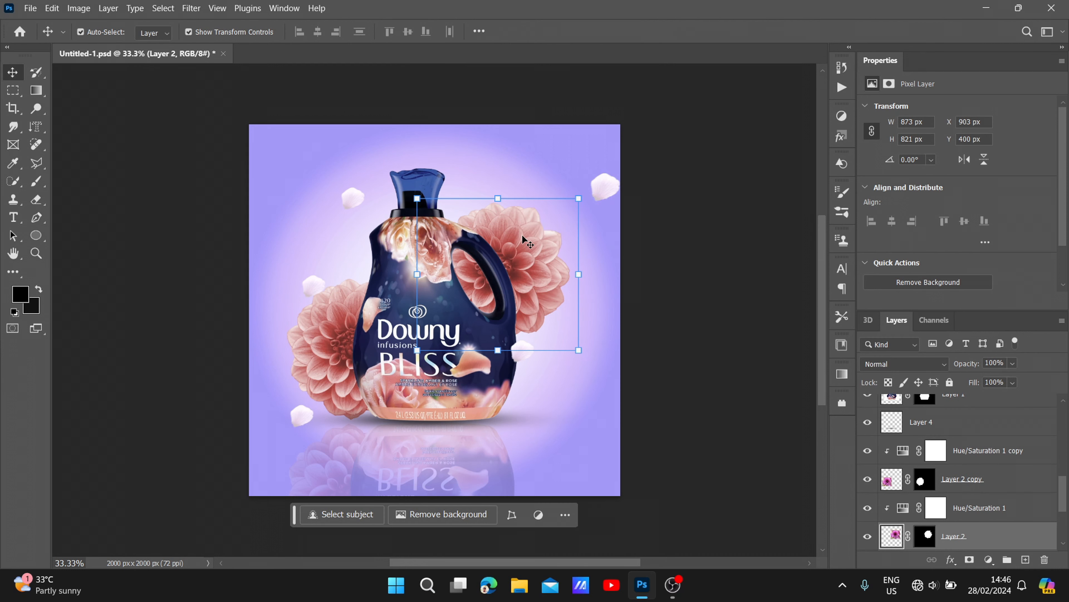
pyautogui.click(521, 167)
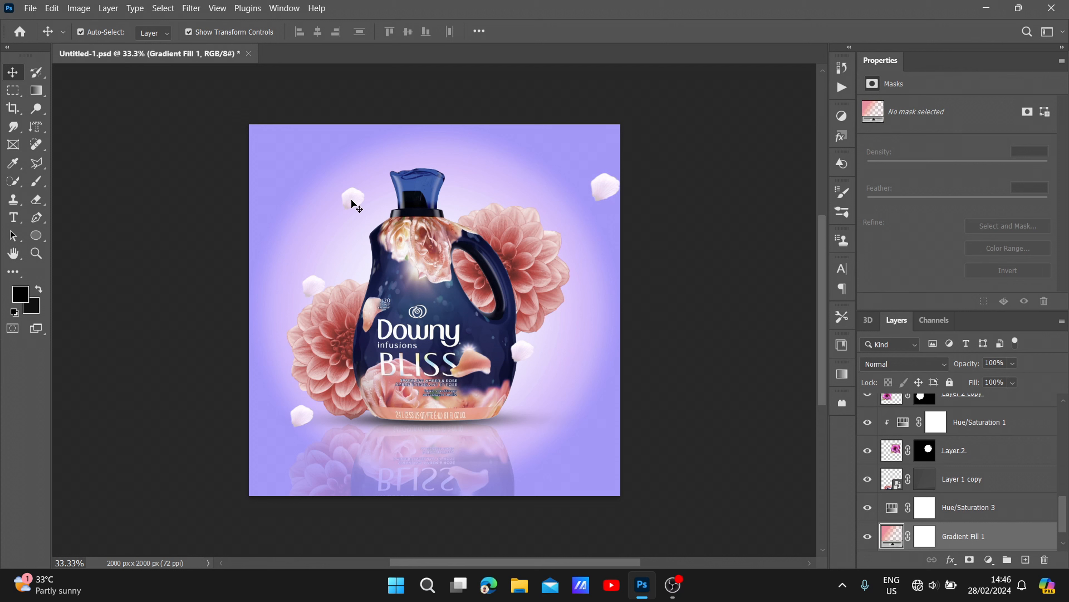
# - Move the petal beside the cap to the canvas's top edge above the bottle, enlarge it to 156% and rotate it
pyautogui.moveTo(351, 198); pyautogui.dragTo(447, 165)
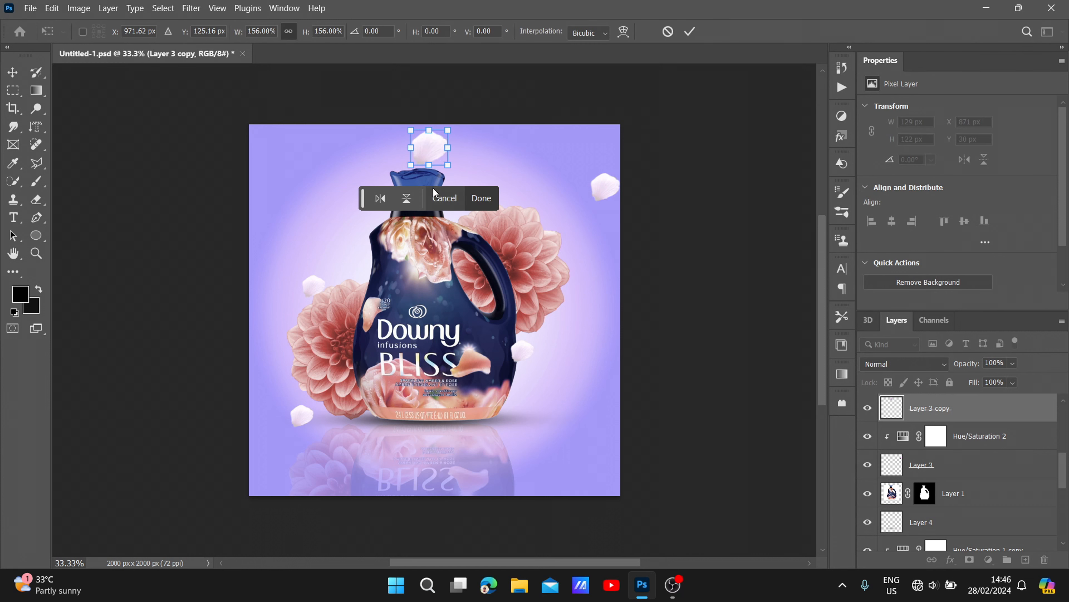
pyautogui.moveTo(405, 180); pyautogui.dragTo(404, 126)
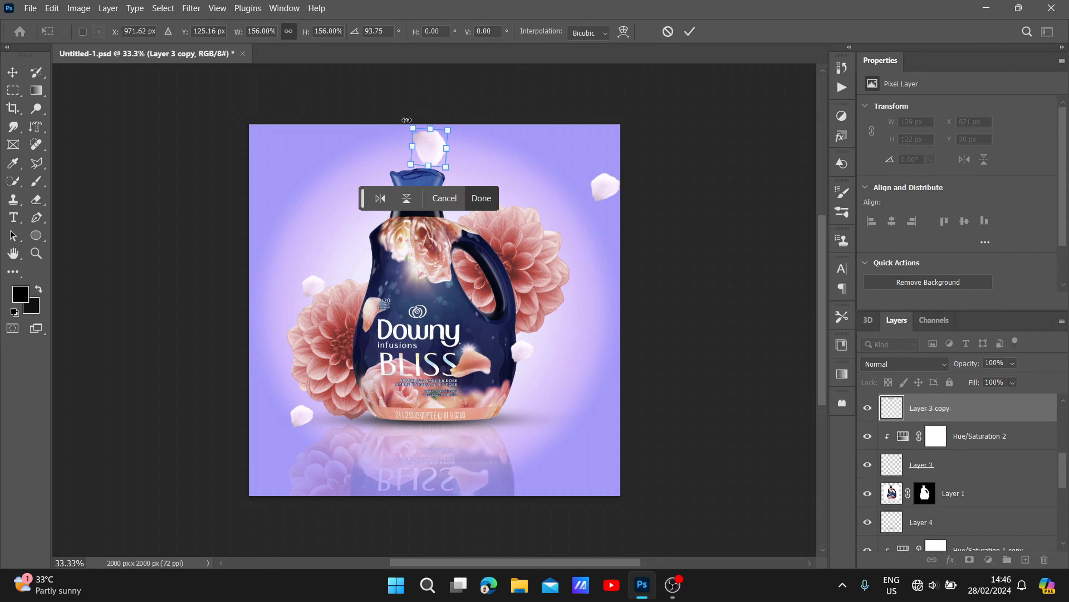
pyautogui.moveTo(406, 121); pyautogui.dragTo(556, 155)
pyautogui.moveTo(453, 152); pyautogui.dragTo(442, 142)
pyautogui.click(481, 195)
pyautogui.click(730, 278)
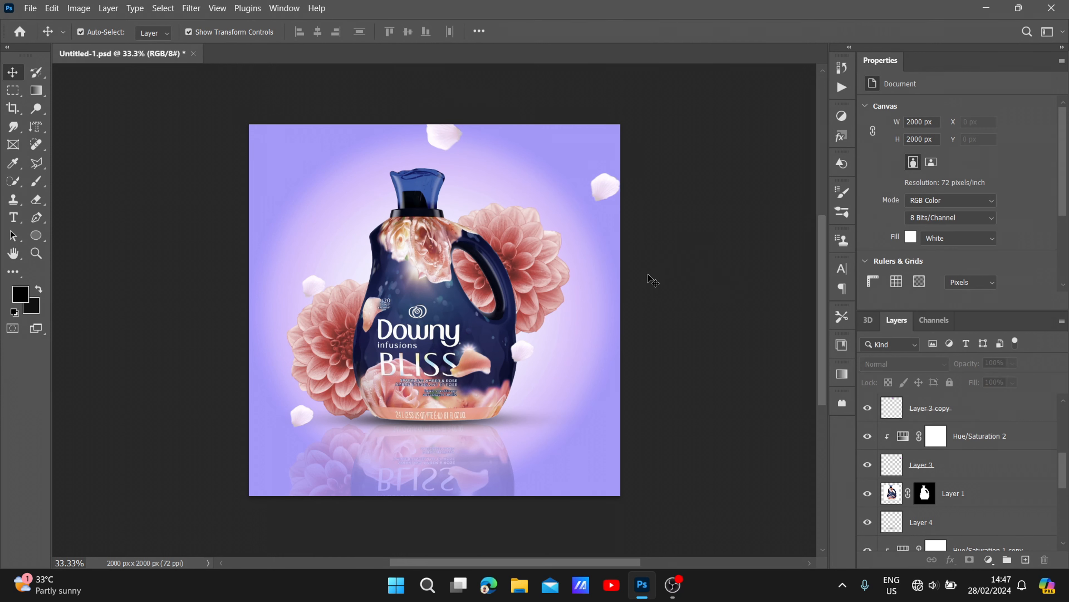
# - Move two petals to the bottle's upper left and the third to the canvas's lower-left corner, enlarging the third to about 127%
pyautogui.moveTo(322, 282); pyautogui.dragTo(301, 186)
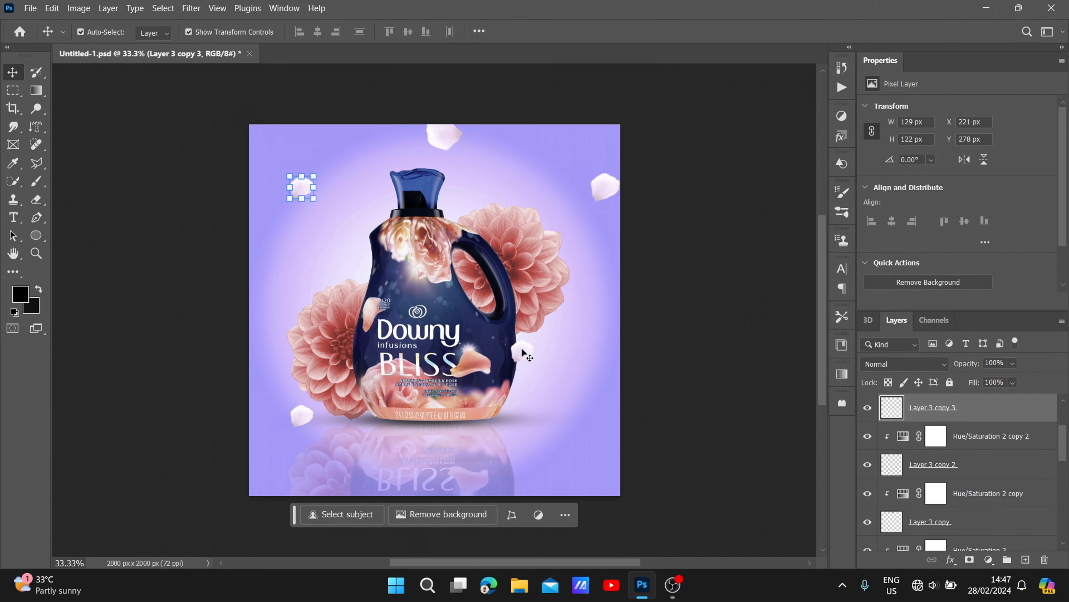
pyautogui.moveTo(524, 354); pyautogui.dragTo(333, 244)
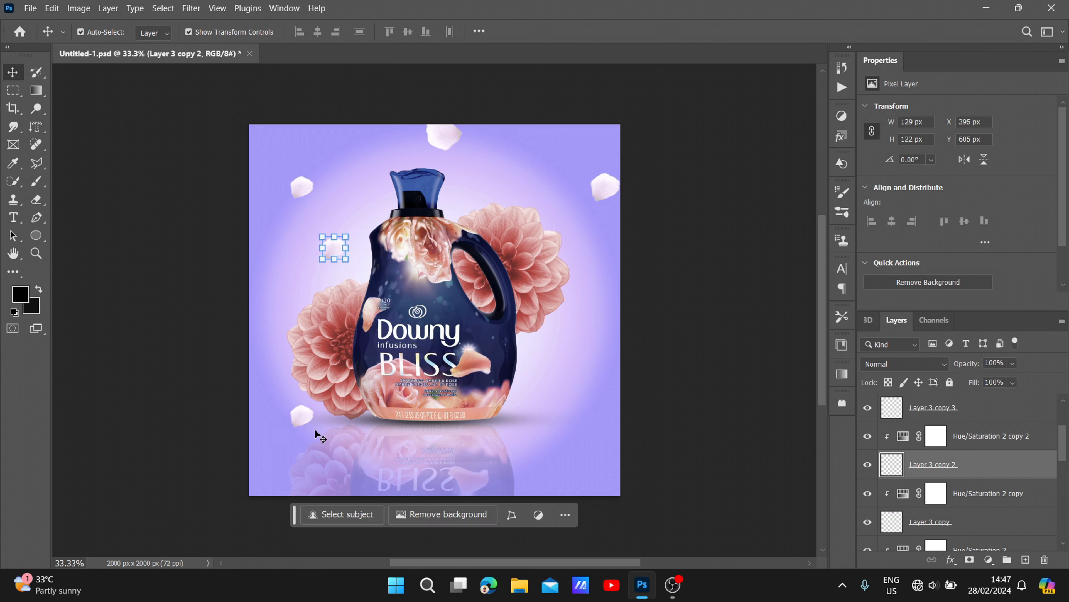
pyautogui.moveTo(308, 418); pyautogui.dragTo(262, 479)
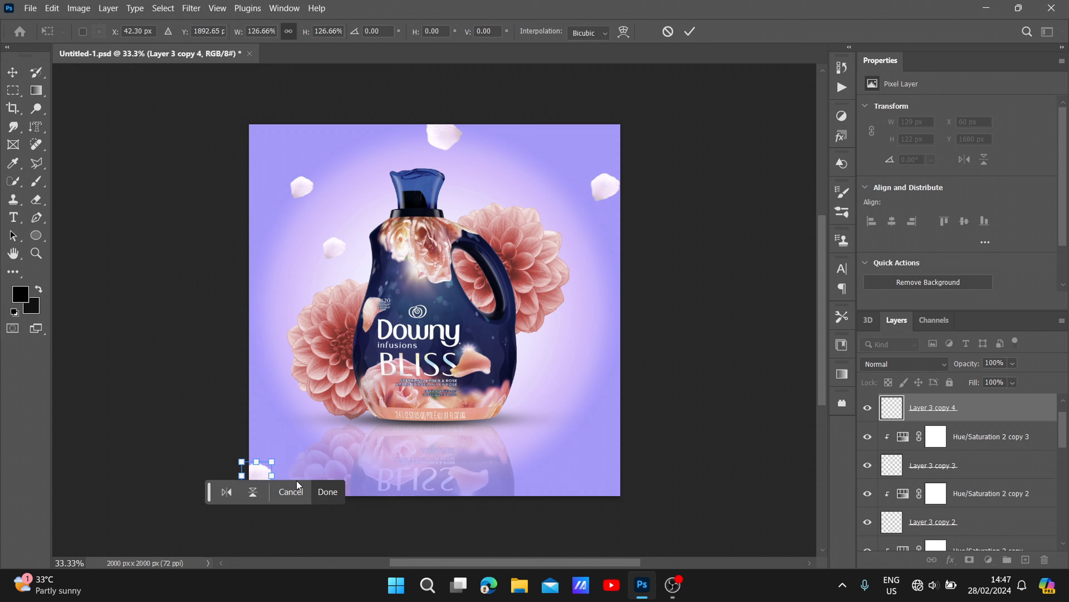
pyautogui.click(327, 491)
pyautogui.click(349, 461)
pyautogui.click(228, 408)
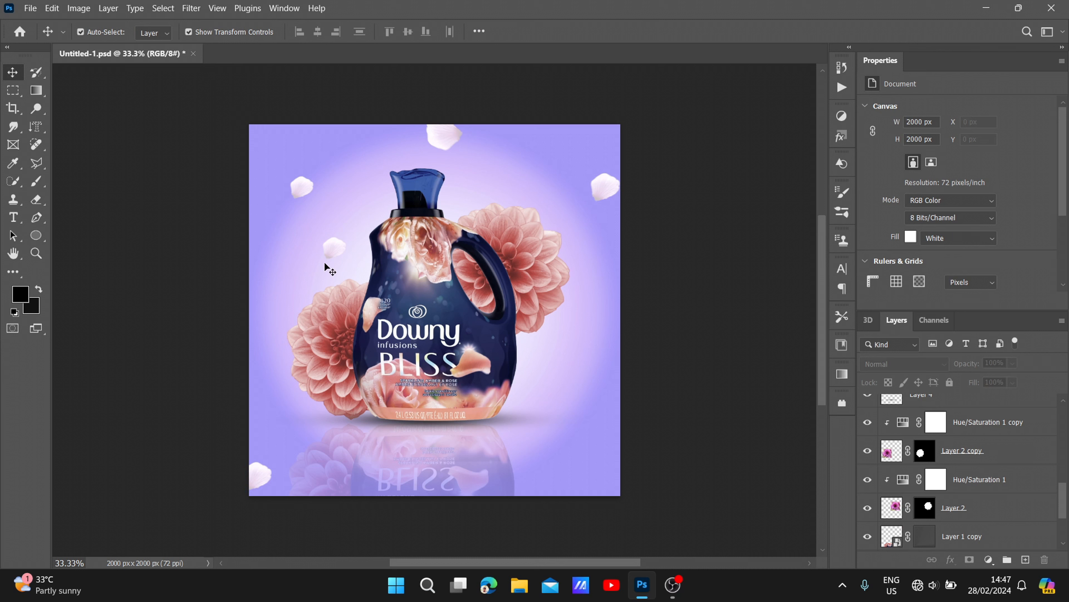
# - Duplicate the upper-left petal with its Hue/Saturation adjustment, rotate the copy and place it beside the bottle's lower right
pyautogui.scroll(3, 965, 443)
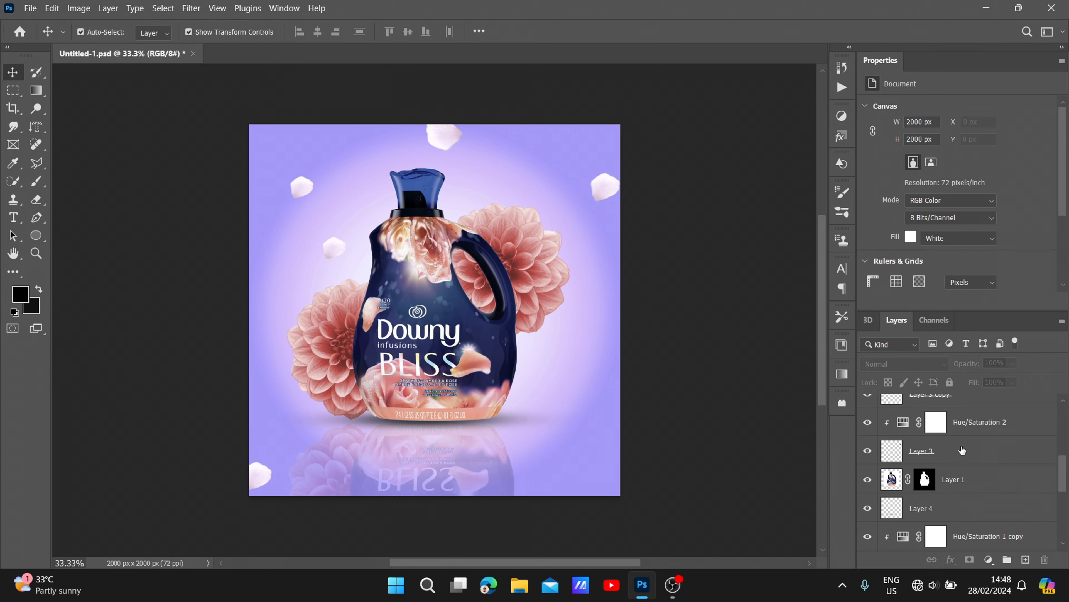
pyautogui.scroll(3, 949, 484)
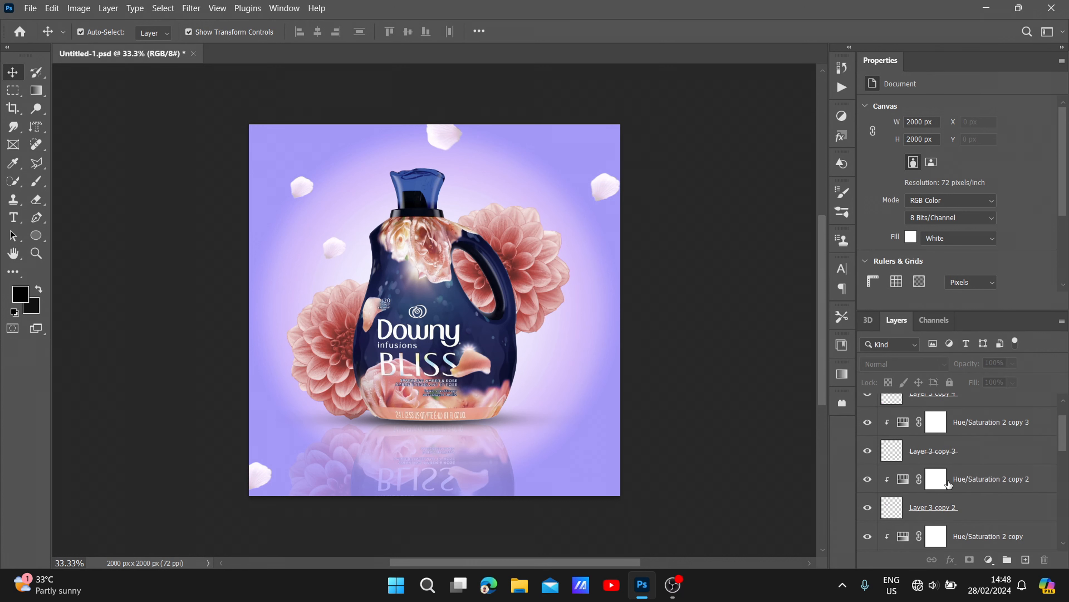
pyautogui.click(970, 459)
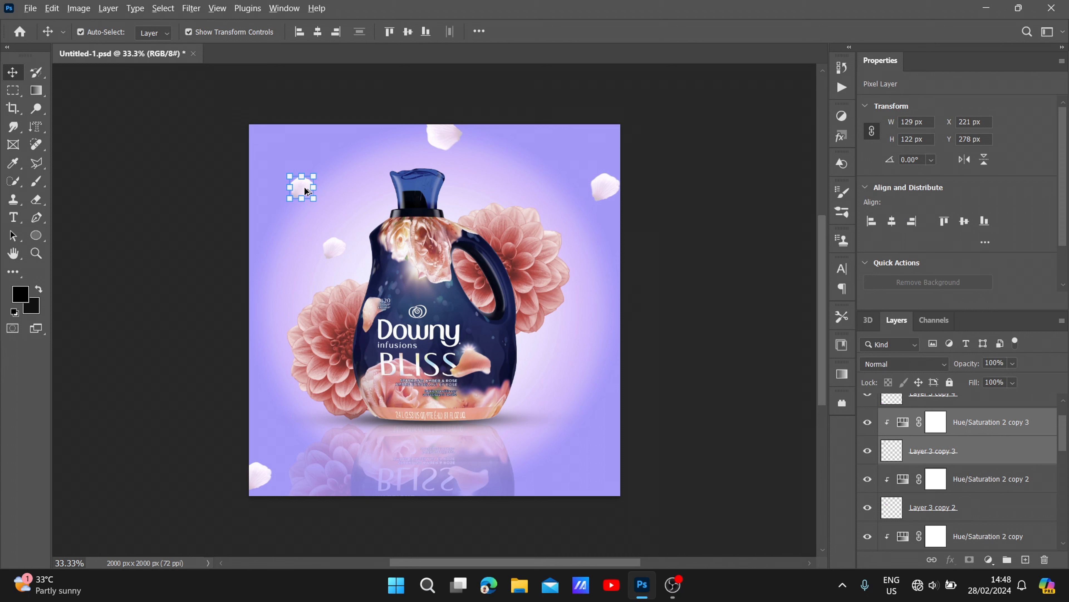
pyautogui.moveTo(305, 191); pyautogui.dragTo(507, 392)
pyautogui.moveTo(490, 440); pyautogui.dragTo(541, 381)
pyautogui.click(546, 484)
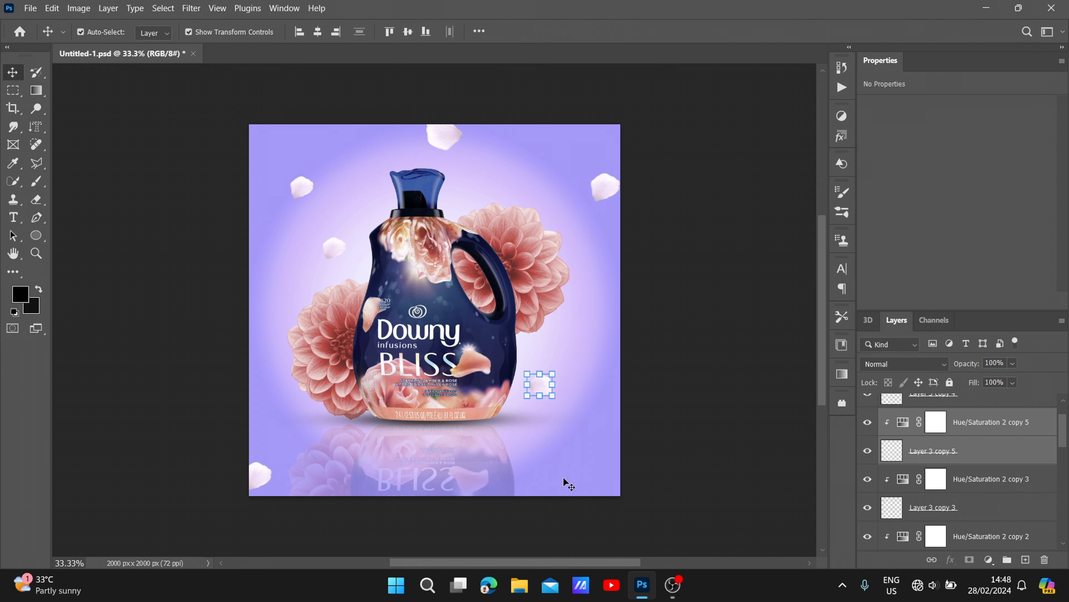
pyautogui.click(680, 364)
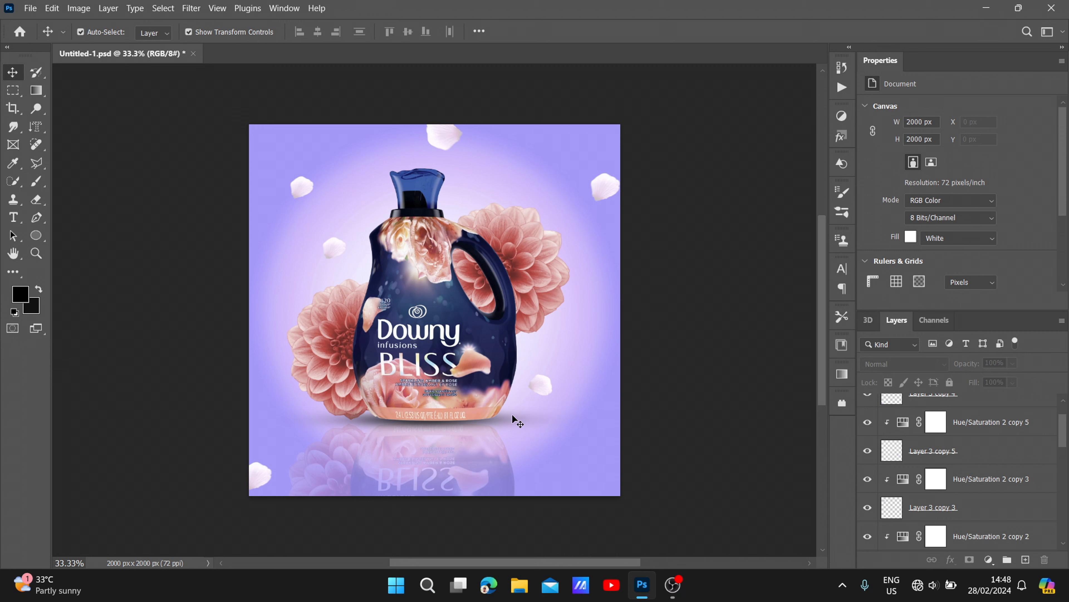
# - Duplicate the petal at the bottle's lower right with its Hue/Saturation adjustment and place the copy over the right dahlia
pyautogui.click(543, 394)
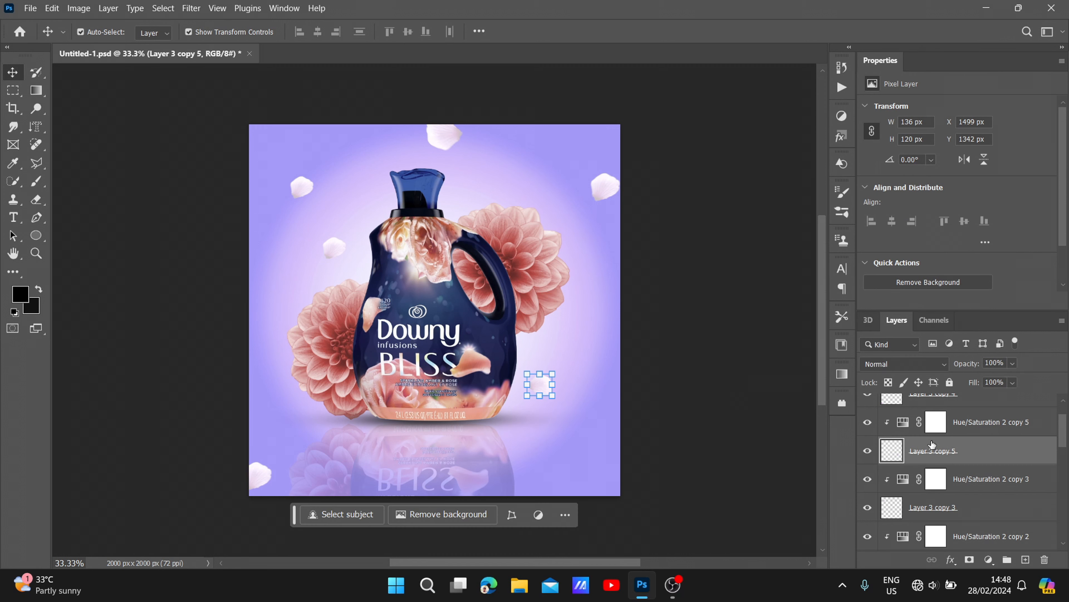
pyautogui.keyDown('shift'); pyautogui.click(964, 425); pyautogui.keyUp('shift')
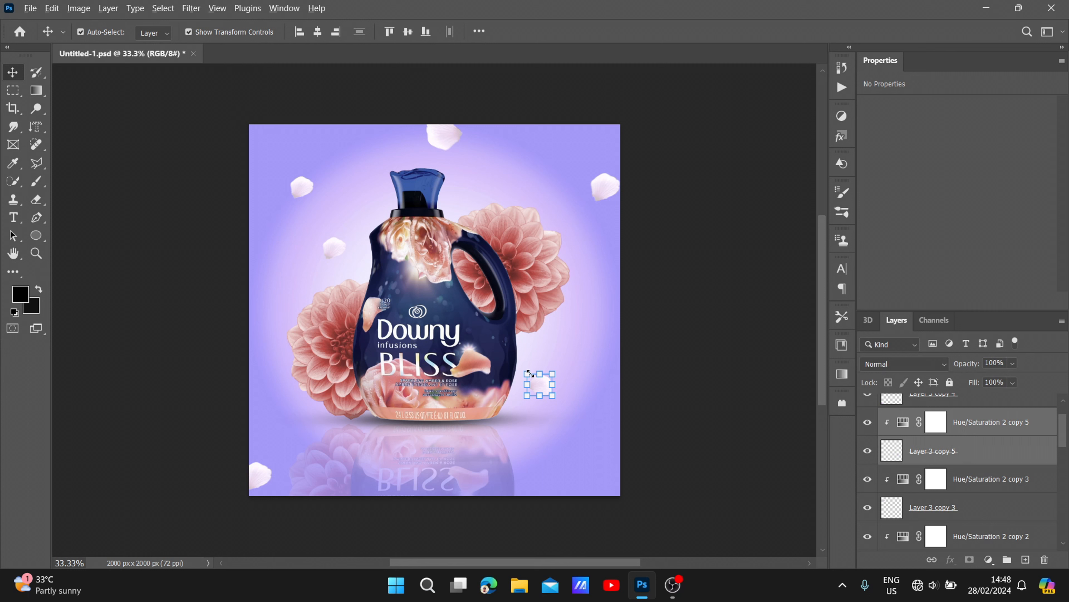
pyautogui.moveTo(543, 390); pyautogui.dragTo(544, 256)
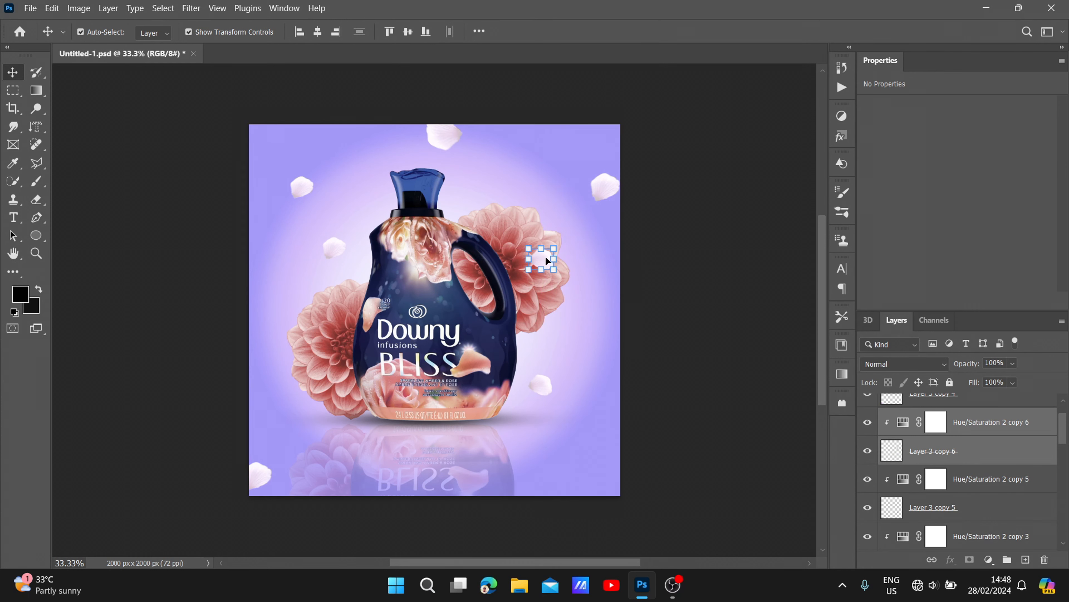
pyautogui.click(690, 372)
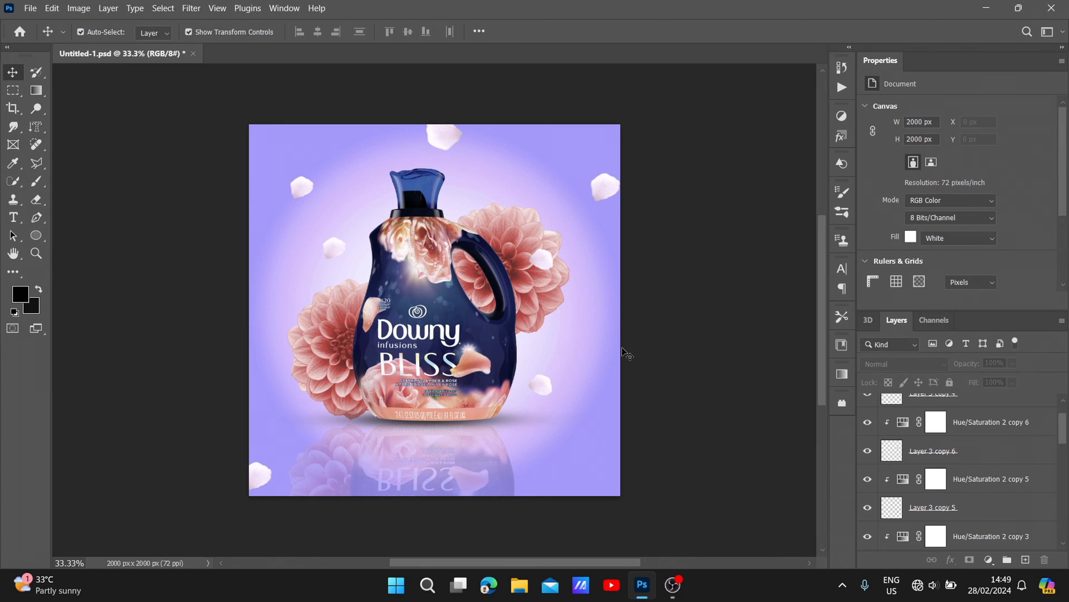
# - Open the Downy logo image "WhatsApp Image 2024-02-28 at 14.36.17_a834251f.jpg"
pyautogui.click(30, 12)
pyautogui.click(46, 37)
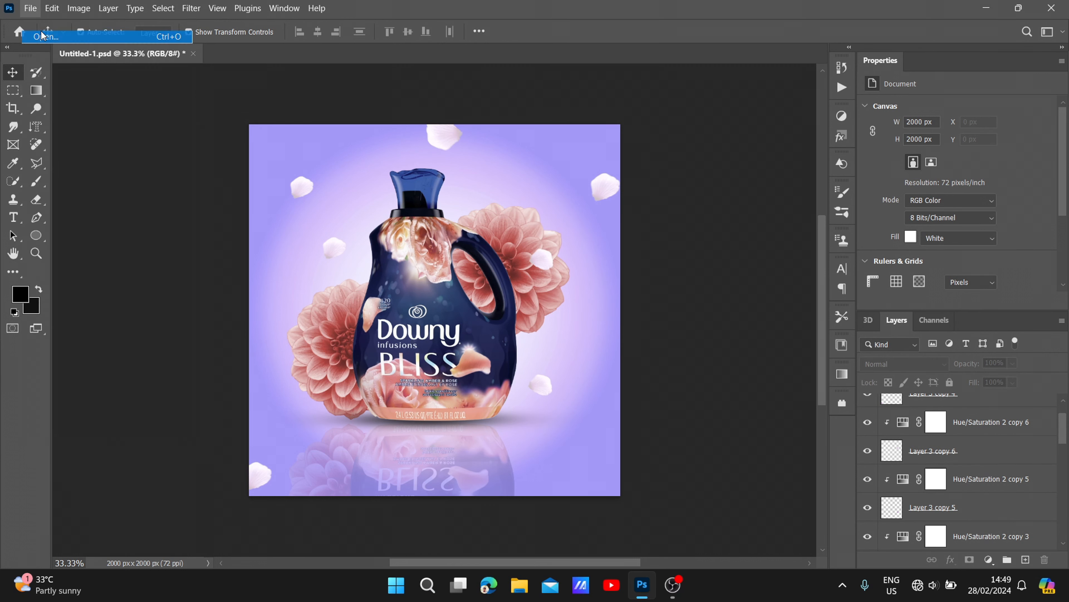
pyautogui.doubleClick(396, 197)
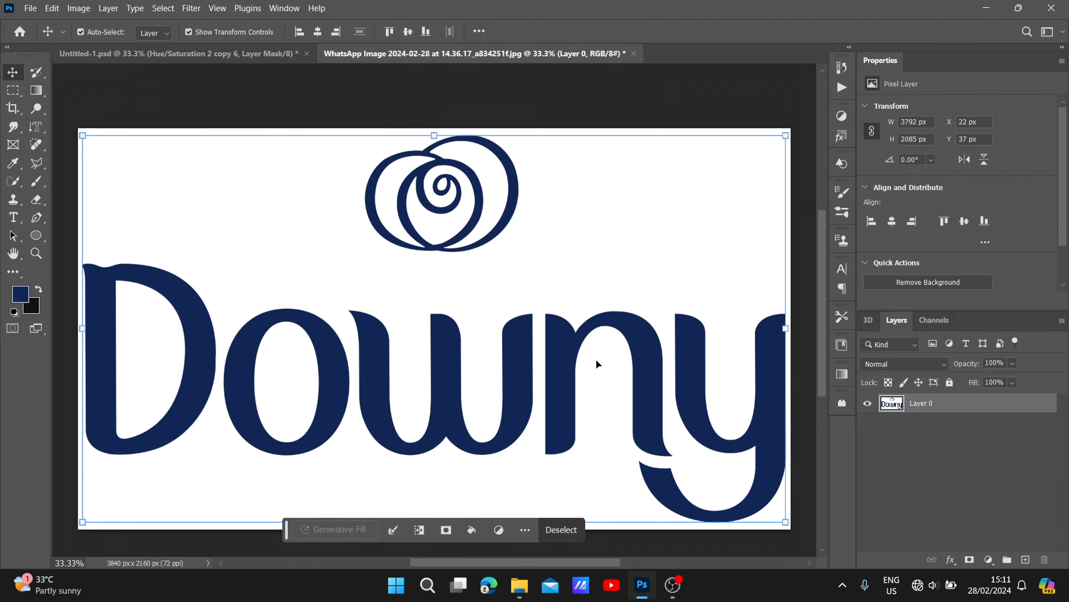
# - Clear the existing selection in the logo image and make Layer 0 active
pyautogui.moveTo(596, 358)
pyautogui.mouseDown()
pyautogui.moveTo(547, 350)
pyautogui.moveTo(523, 320)
pyautogui.moveTo(598, 366)
pyautogui.mouseUp()
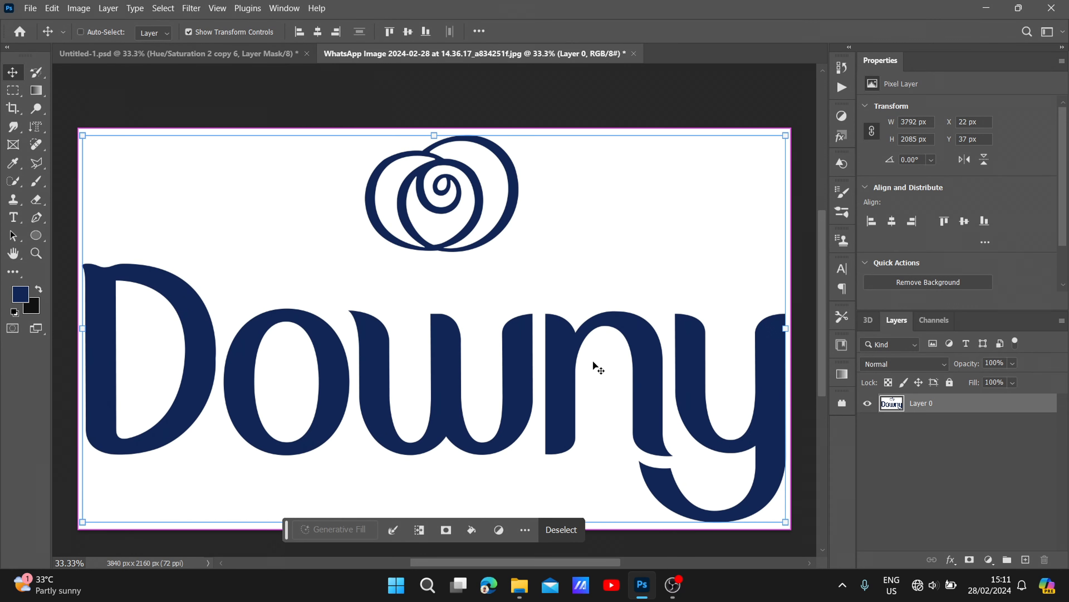
pyautogui.click(974, 448)
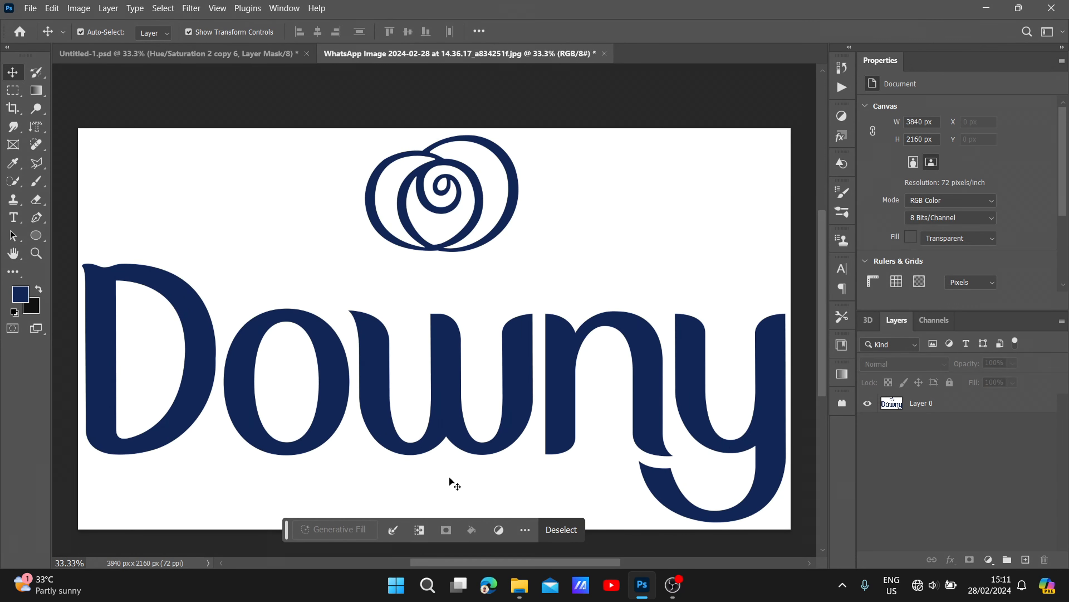
pyautogui.click(562, 532)
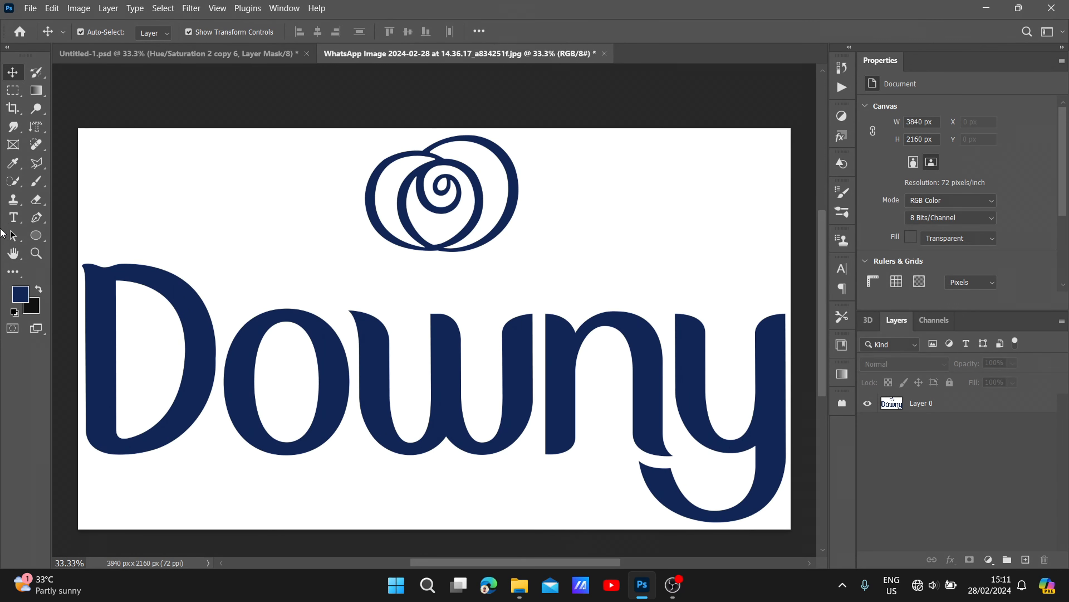
pyautogui.click(162, 8)
pyautogui.click(138, 218)
pyautogui.click(139, 219)
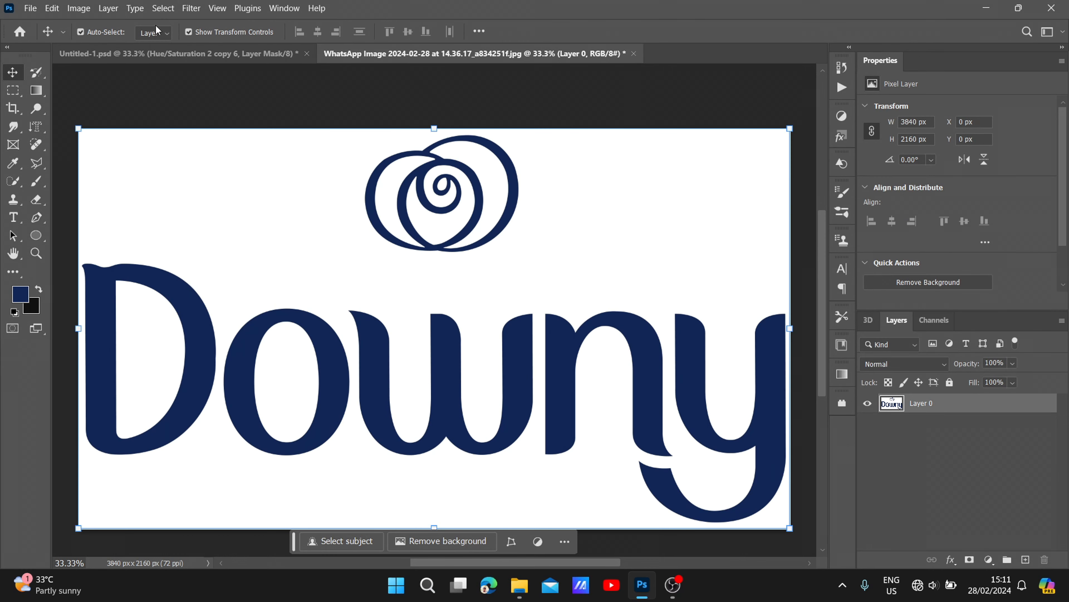
# - Select the navy Downy logo artwork with Color Range using Sampled Colors
pyautogui.click(162, 9)
pyautogui.click(279, 203)
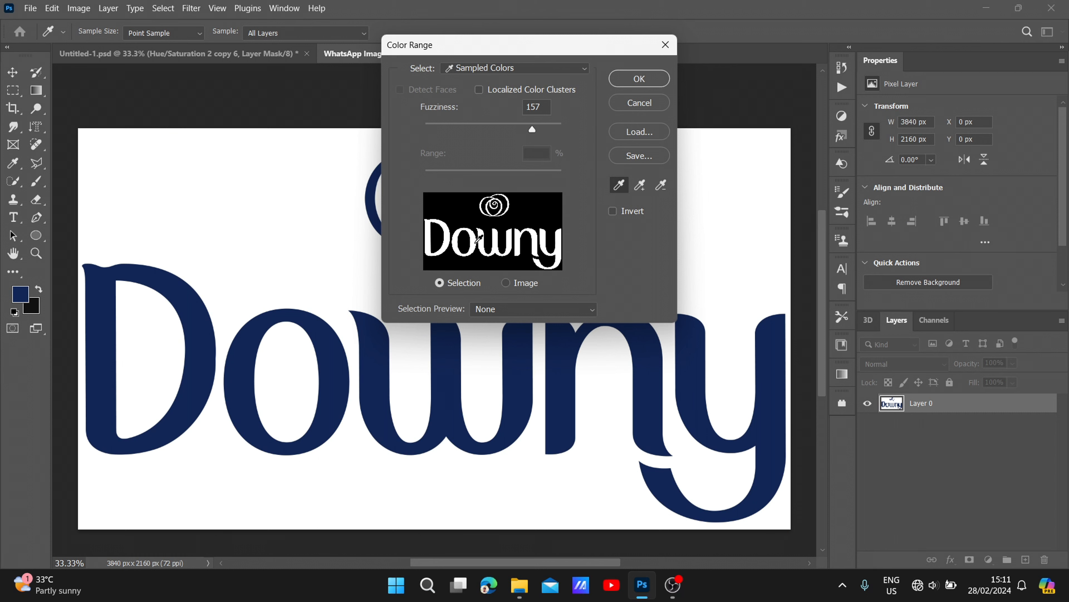
pyautogui.click(505, 68)
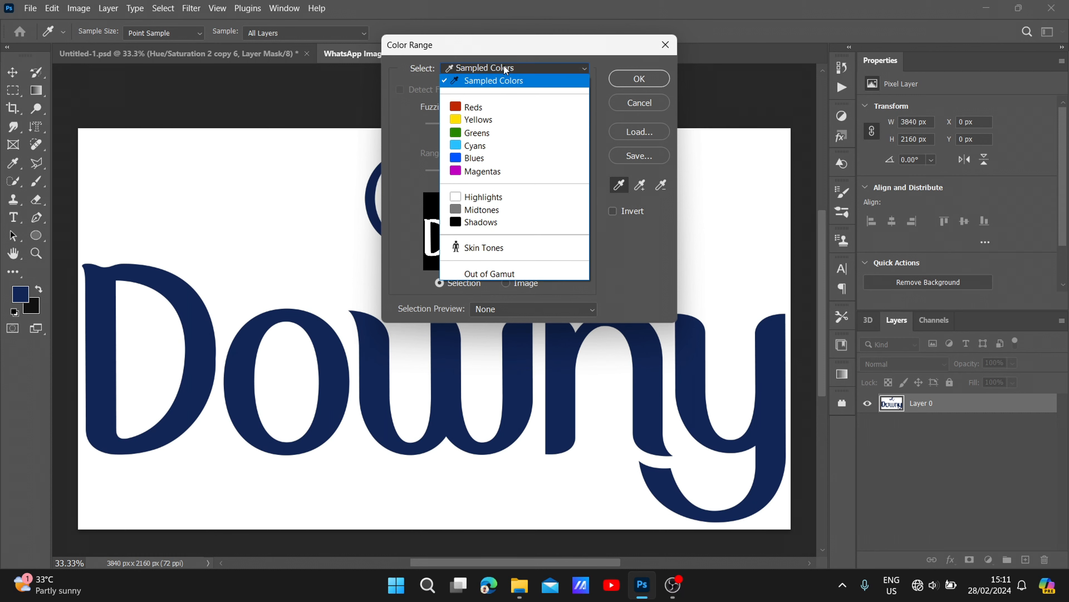
pyautogui.click(504, 65)
pyautogui.click(278, 255)
pyautogui.click(157, 281)
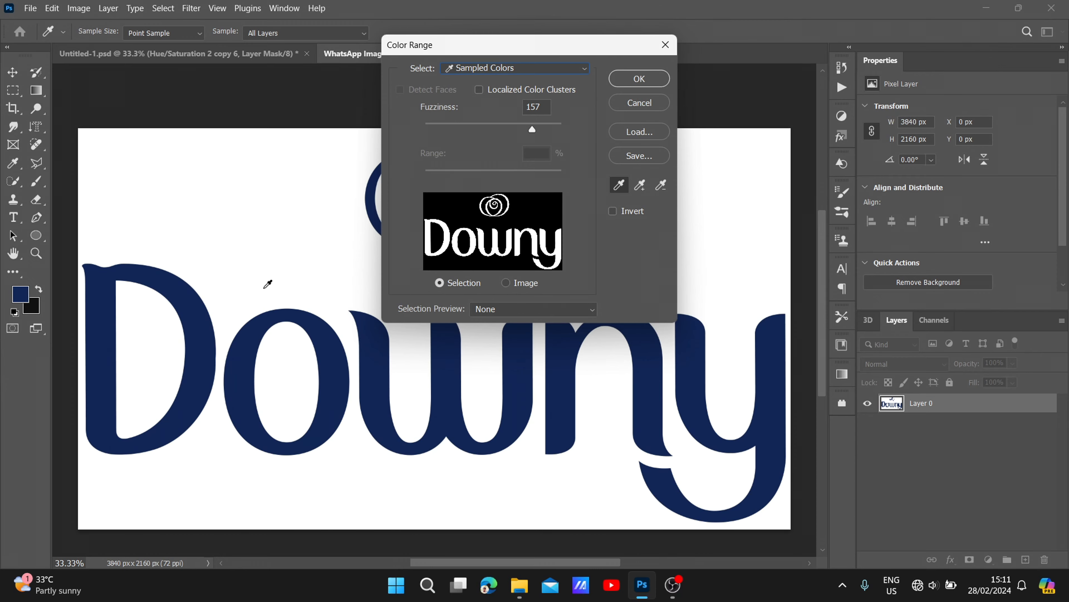
pyautogui.click(629, 79)
# - Bring the selected logo into the poster document, scale it to about 12% and place it in the canvas's lower-right corner
pyautogui.moveTo(455, 370); pyautogui.dragTo(520, 404)
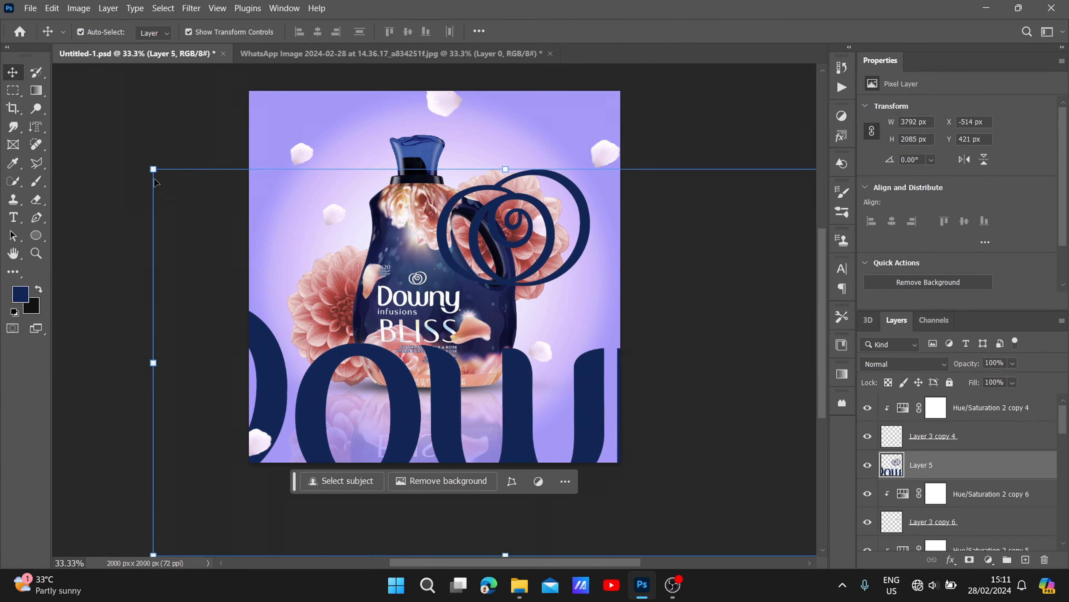
pyautogui.moveTo(153, 169); pyautogui.dragTo(526, 371)
pyautogui.moveTo(563, 453); pyautogui.dragTo(366, 316)
pyautogui.moveTo(327, 244); pyautogui.dragTo(557, 370)
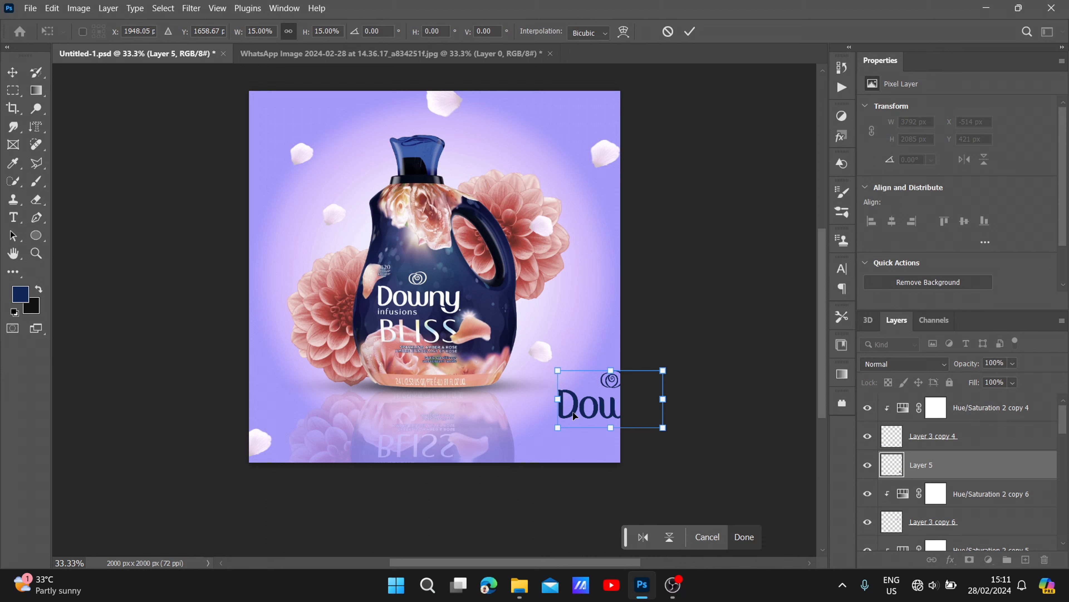
pyautogui.moveTo(573, 415); pyautogui.dragTo(525, 438)
pyautogui.moveTo(517, 395); pyautogui.dragTo(550, 441)
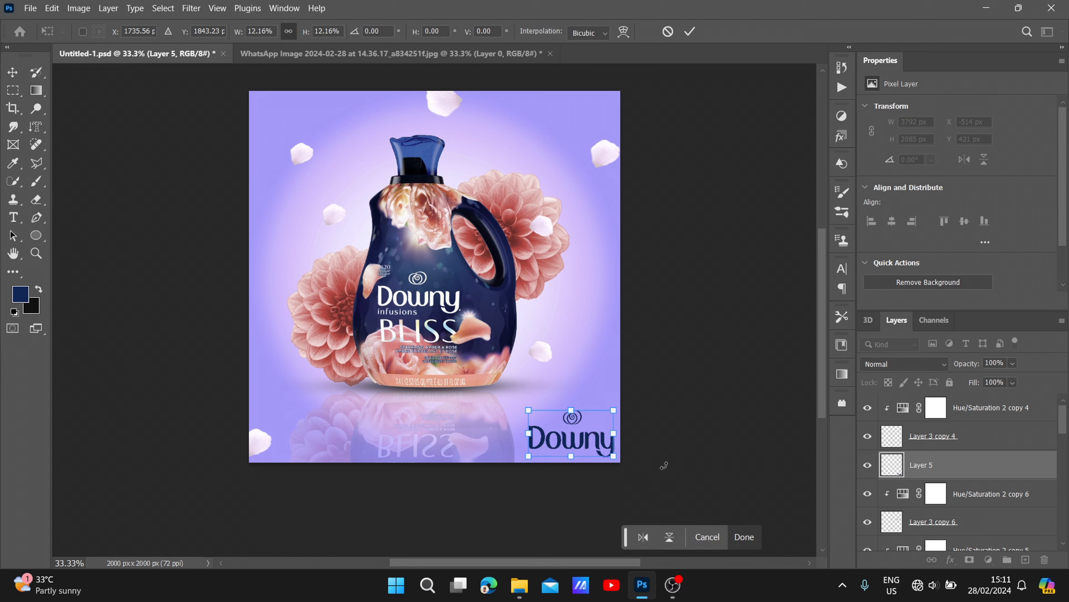
pyautogui.click(744, 536)
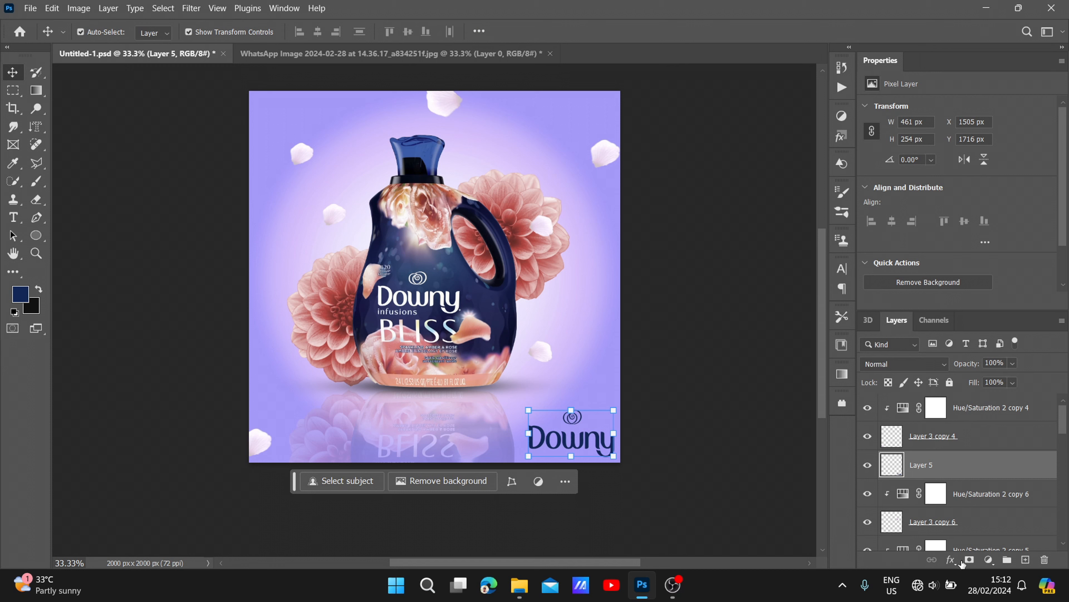
# - Turn the logo white with a Hue/Saturation adjustment clipped to it, setting Saturation to -98 and Lightness to +100
pyautogui.click(988, 559)
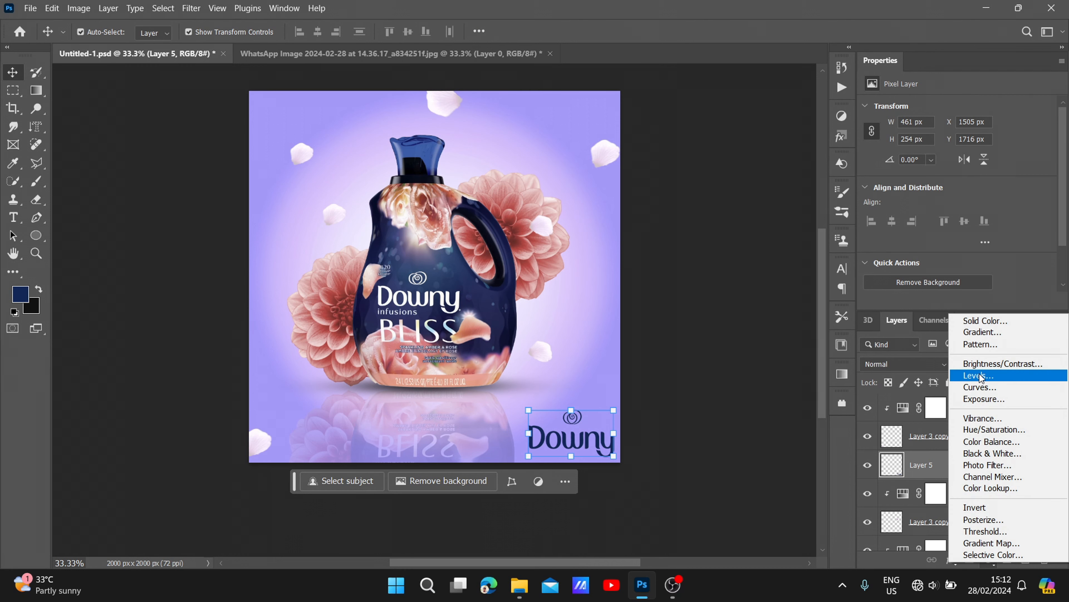
pyautogui.click(976, 430)
pyautogui.moveTo(960, 215); pyautogui.dragTo(1027, 214)
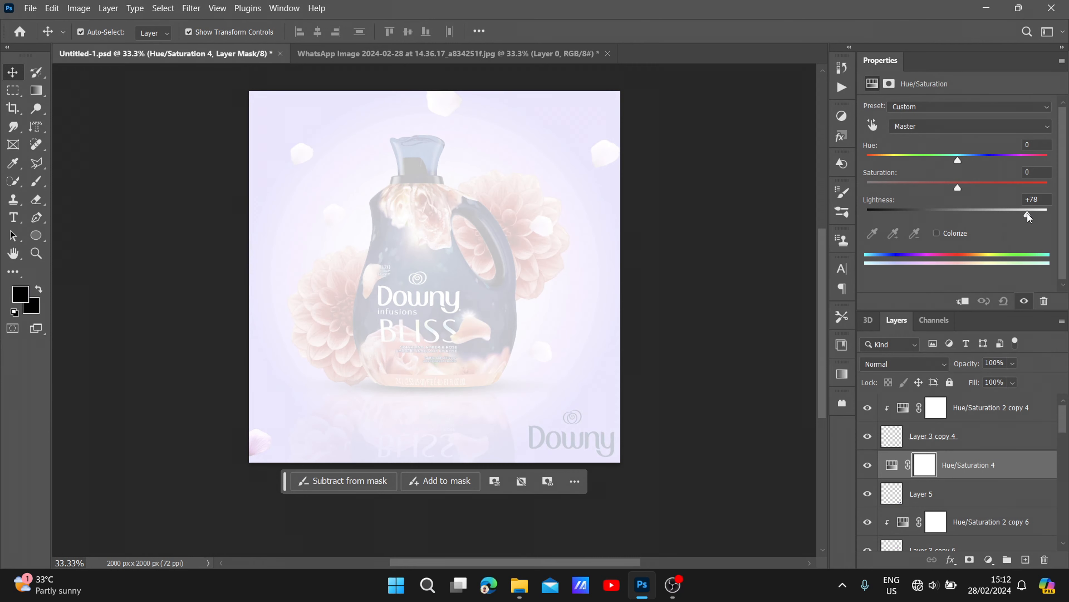
pyautogui.click(960, 301)
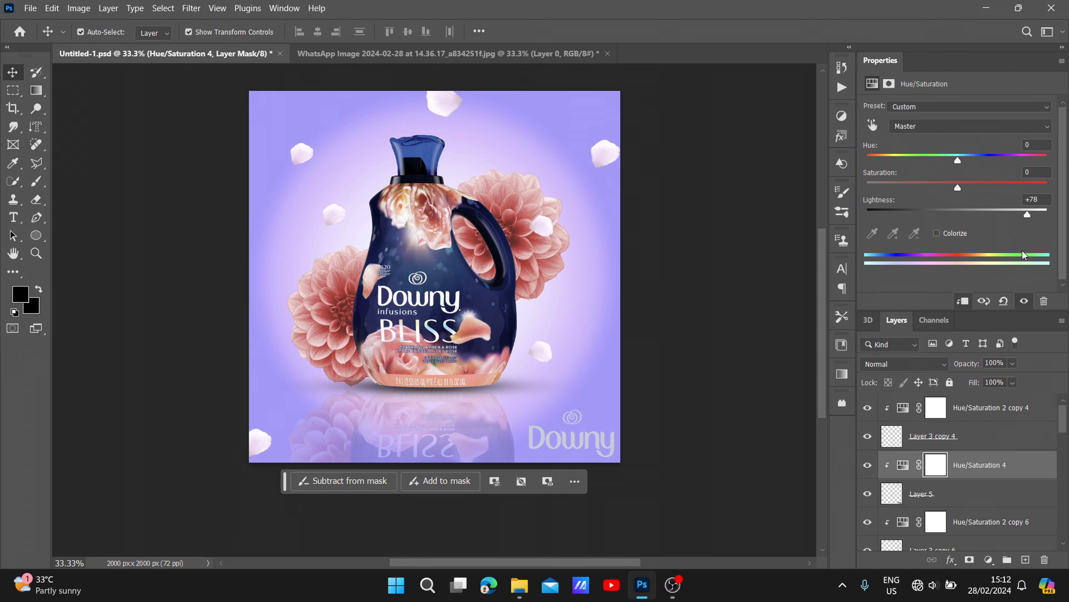
pyautogui.moveTo(957, 187); pyautogui.dragTo(869, 190)
pyautogui.moveTo(1027, 215); pyautogui.dragTo(1051, 214)
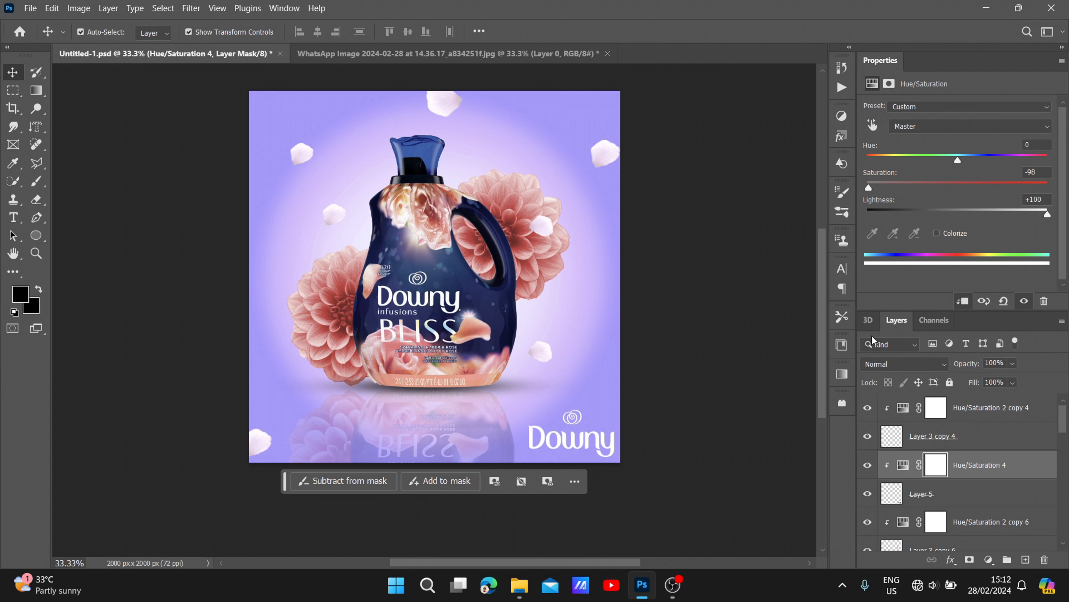
# - Add Bevel & Emboss, Stroke, Inner Shadow and Inner Glow layer effects to the logo layer, Layer 5
pyautogui.click(972, 466)
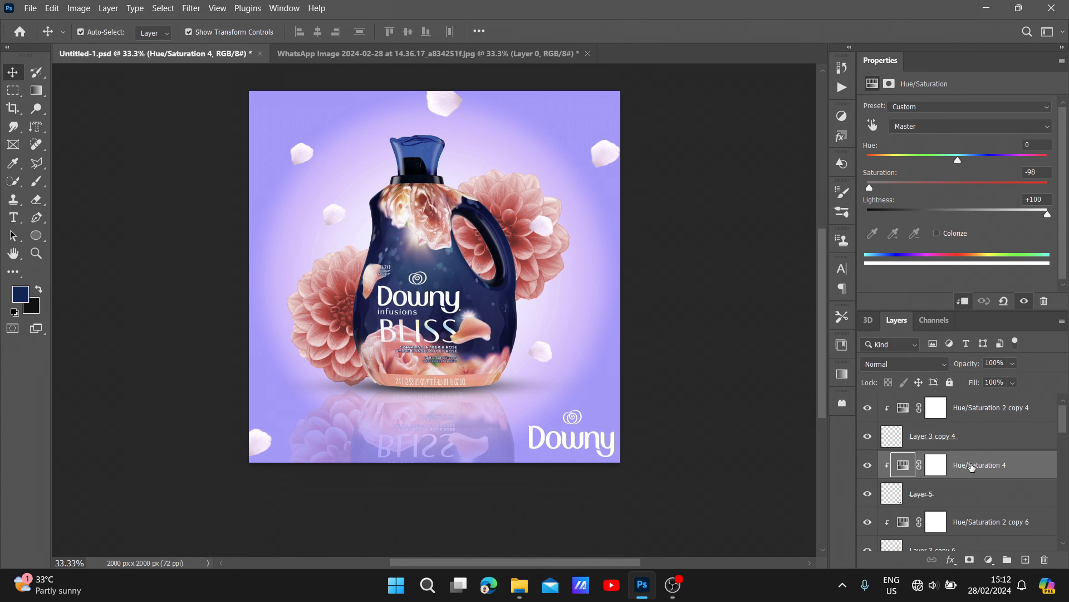
pyautogui.click(961, 501)
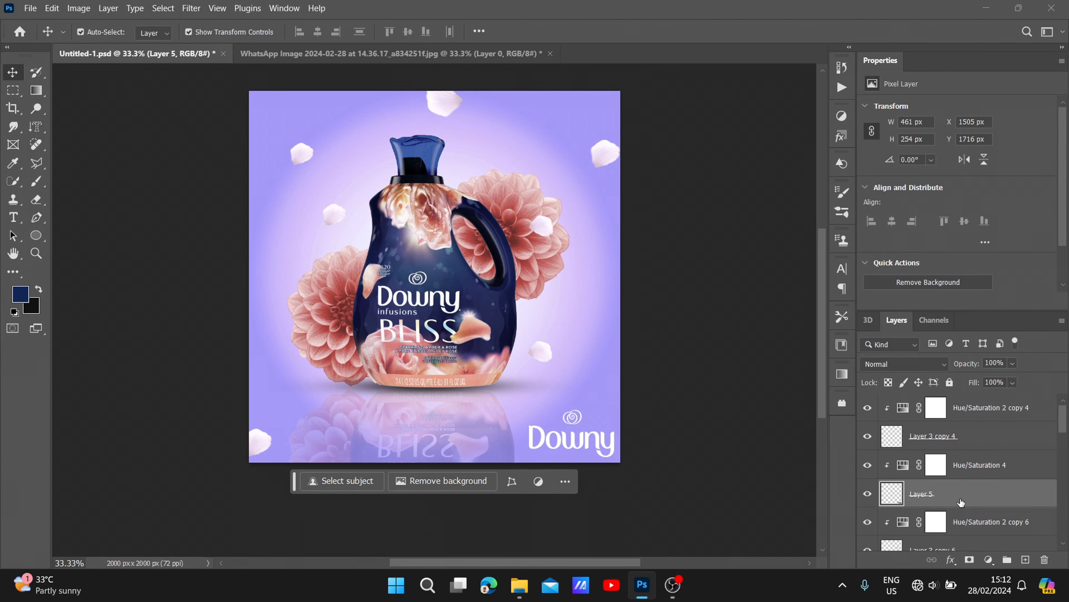
pyautogui.doubleClick(961, 502)
pyautogui.moveTo(500, 143); pyautogui.dragTo(765, 135)
pyautogui.click(682, 203)
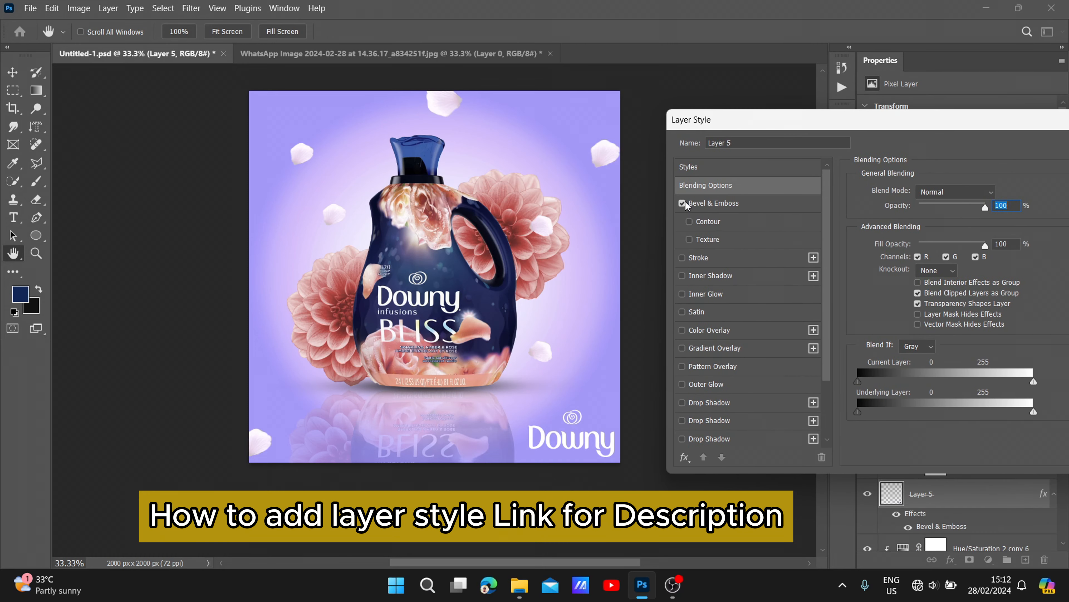
pyautogui.click(683, 258)
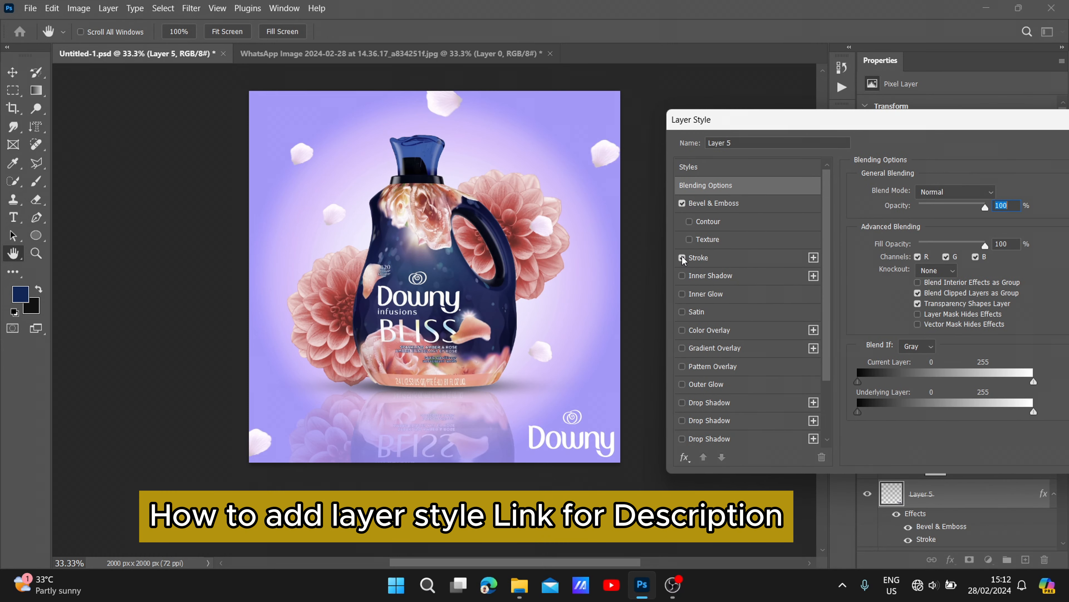
pyautogui.click(682, 276)
pyautogui.click(682, 293)
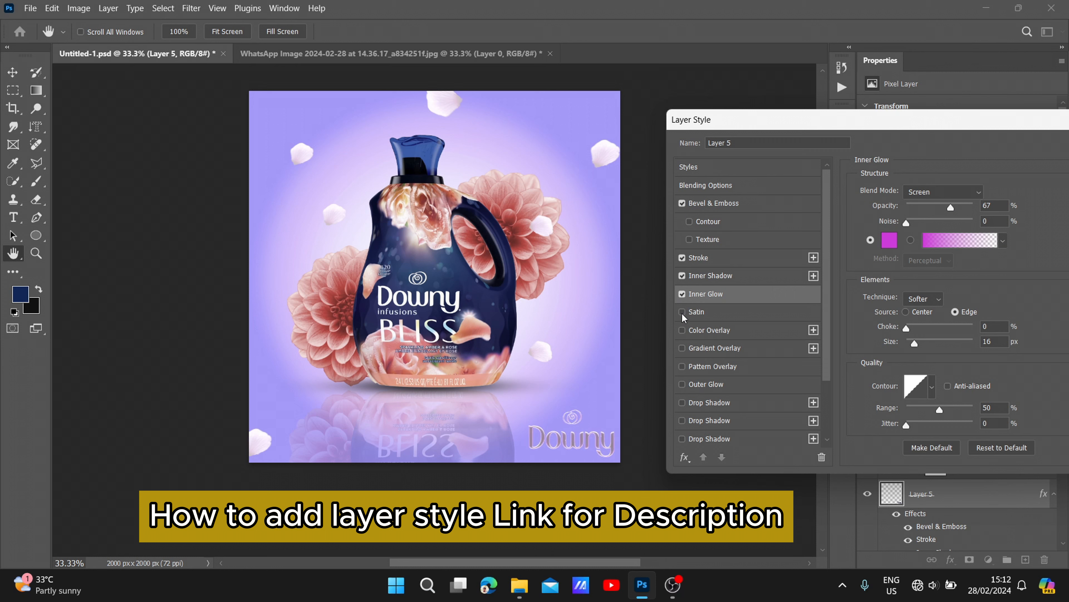
# - Try the Color Overlay, Gradient Overlay, Pattern Overlay and Outer Glow effects on the logo
pyautogui.click(683, 331)
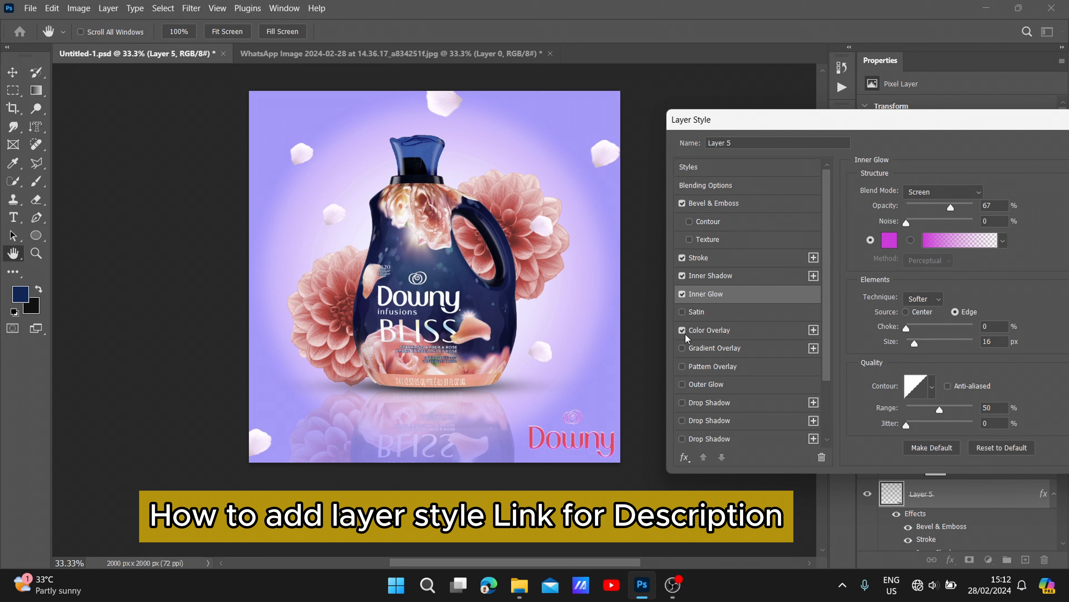
pyautogui.click(682, 366)
pyautogui.click(679, 350)
pyautogui.click(682, 349)
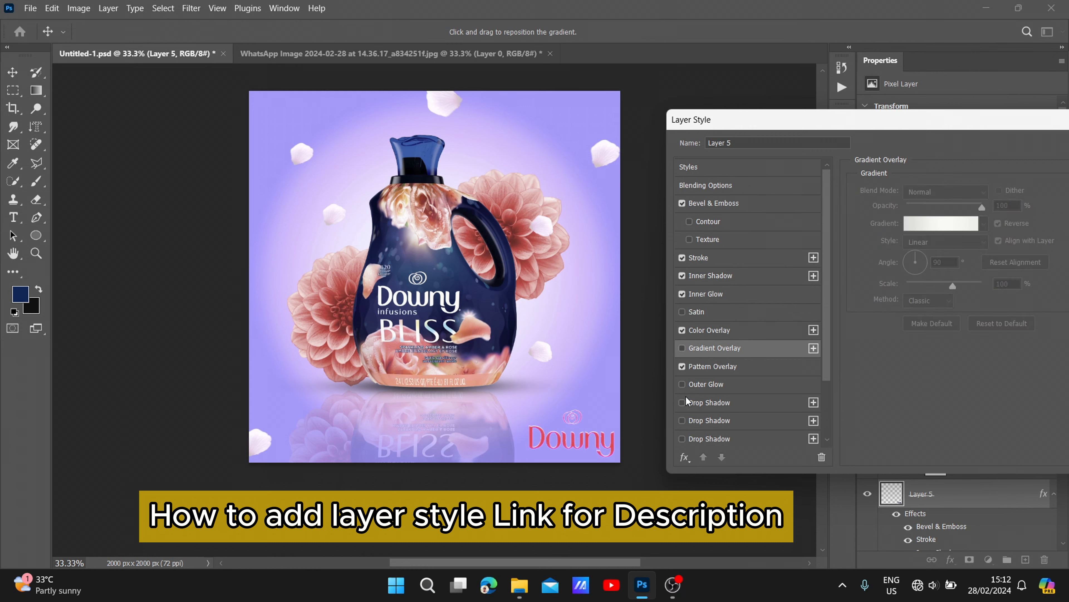
pyautogui.click(684, 385)
pyautogui.click(683, 332)
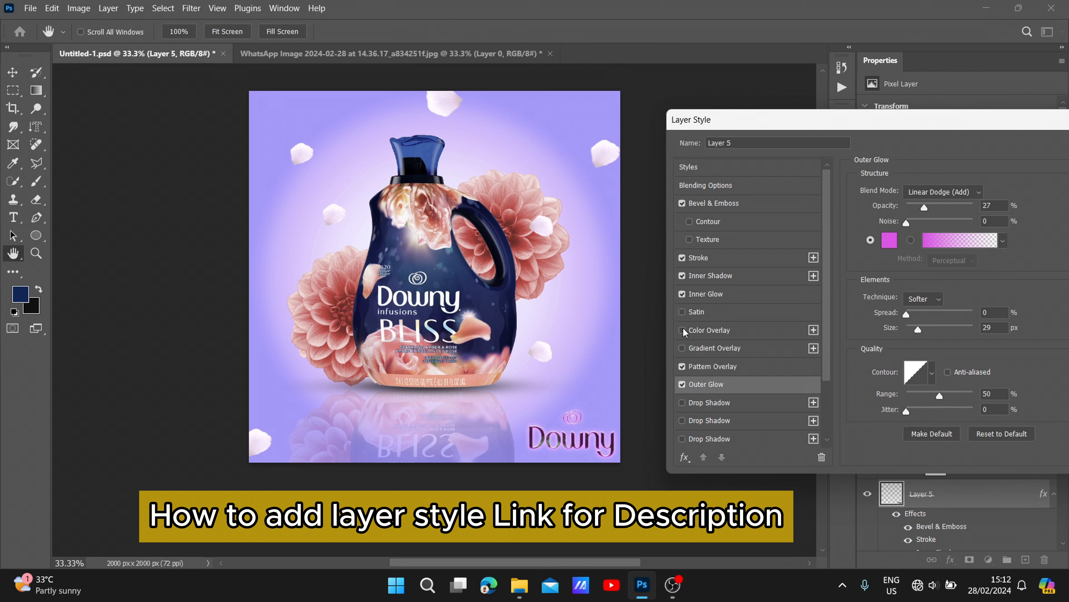
pyautogui.click(683, 366)
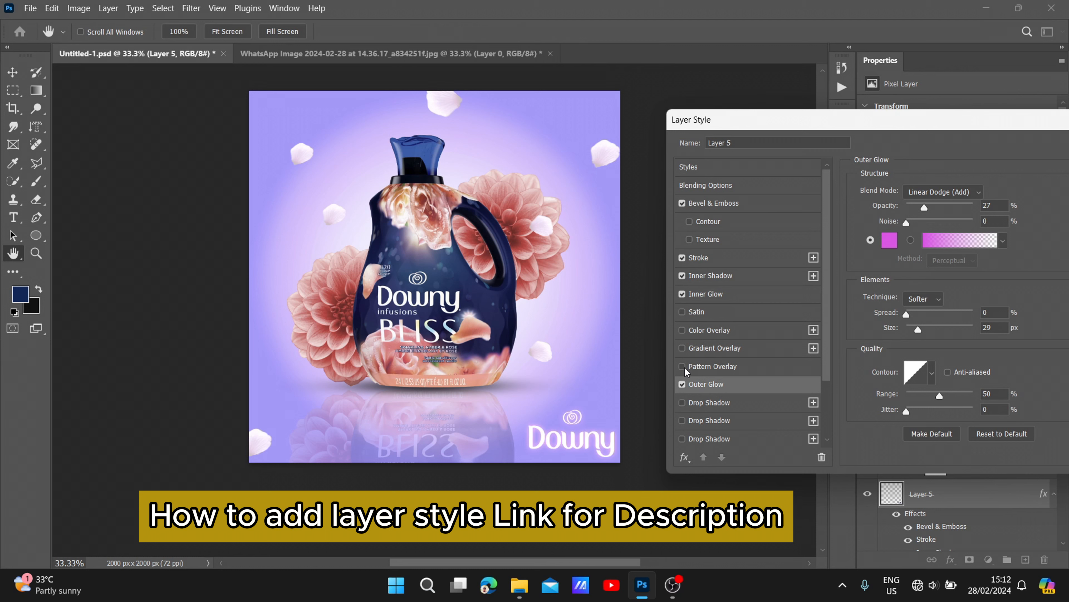
pyautogui.click(682, 384)
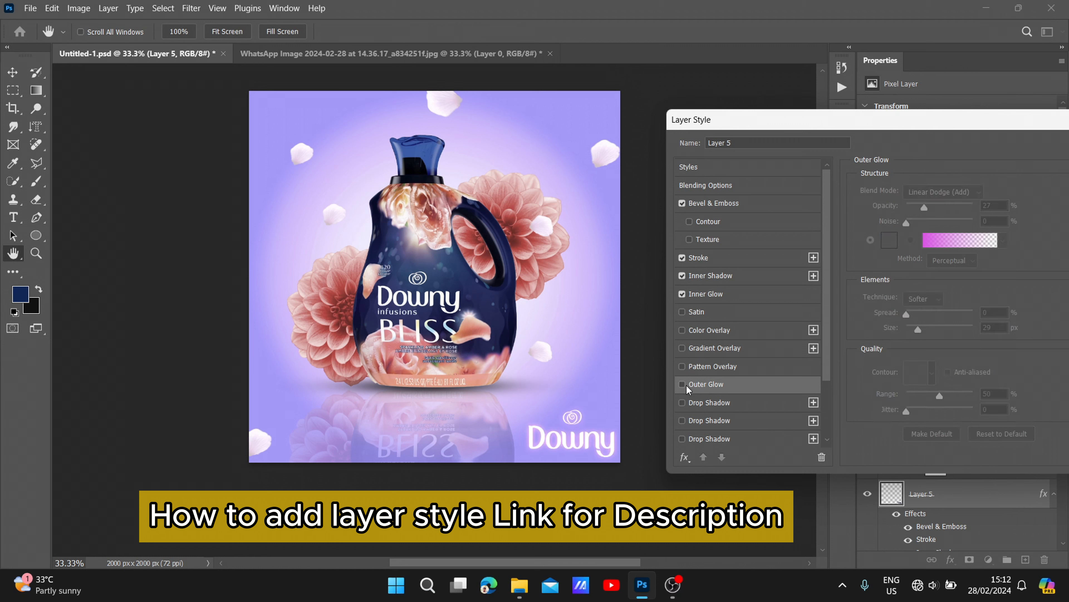
# - Enable all seven Drop Shadow effects in the logo's layer style
pyautogui.click(682, 402)
pyautogui.click(682, 421)
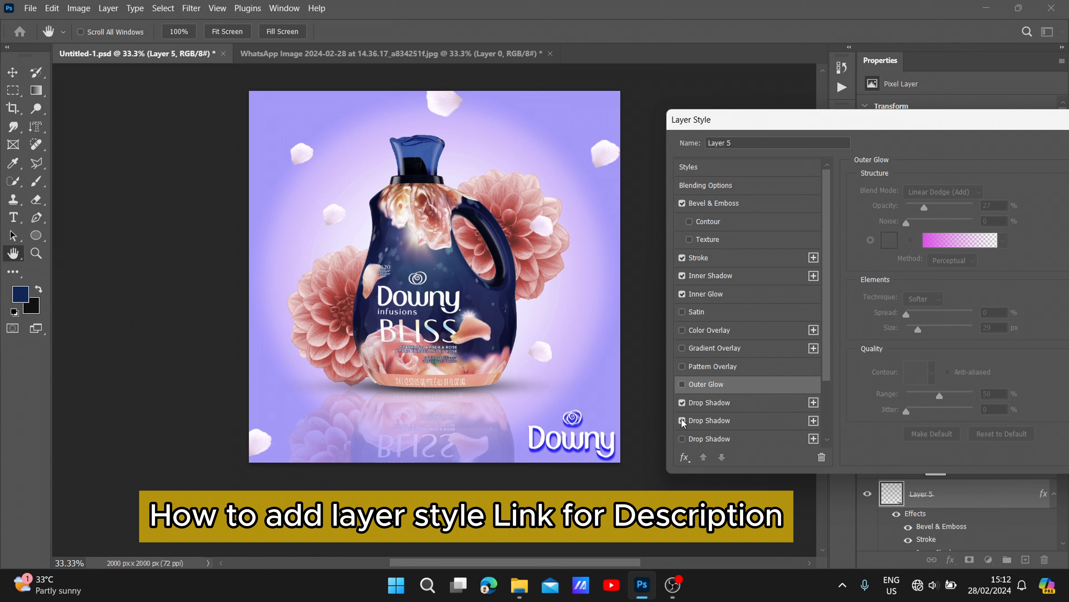
pyautogui.click(682, 439)
pyautogui.scroll(-4, 686, 449)
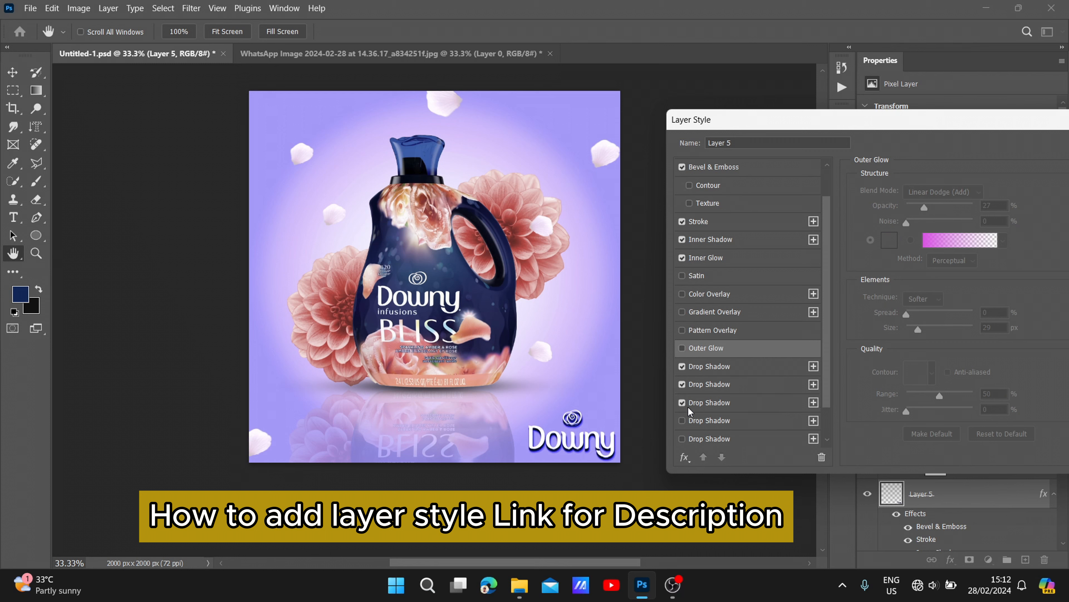
pyautogui.click(682, 382)
pyautogui.click(682, 401)
pyautogui.click(683, 419)
pyautogui.click(683, 438)
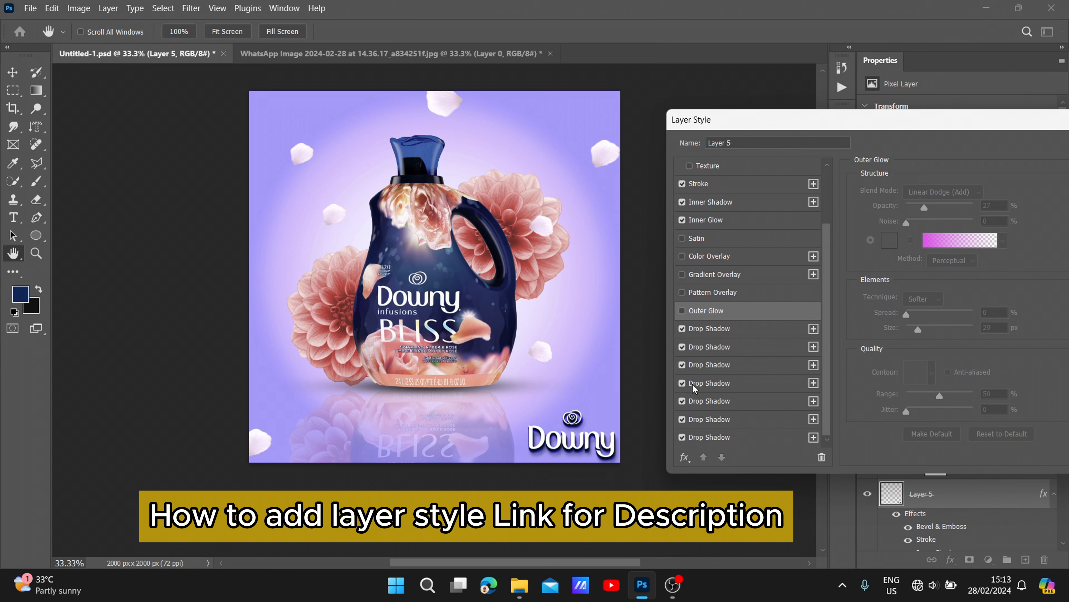
# - Set the lowest drop shadow's color to blue #0d357b, apply the logo's layer style and deselect the layer
pyautogui.click(790, 438)
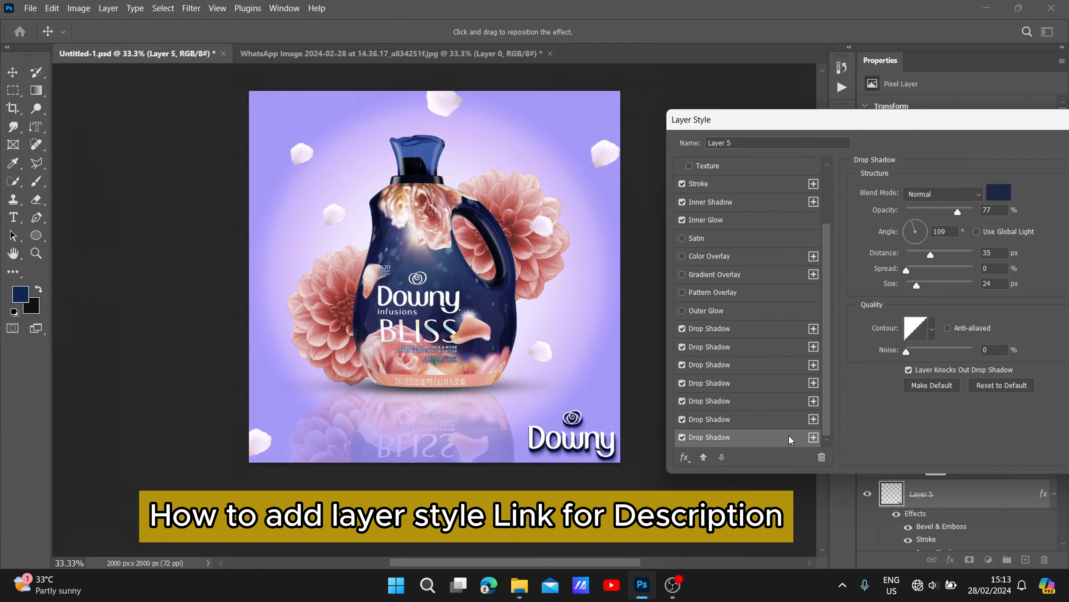
pyautogui.click(998, 197)
pyautogui.click(822, 290)
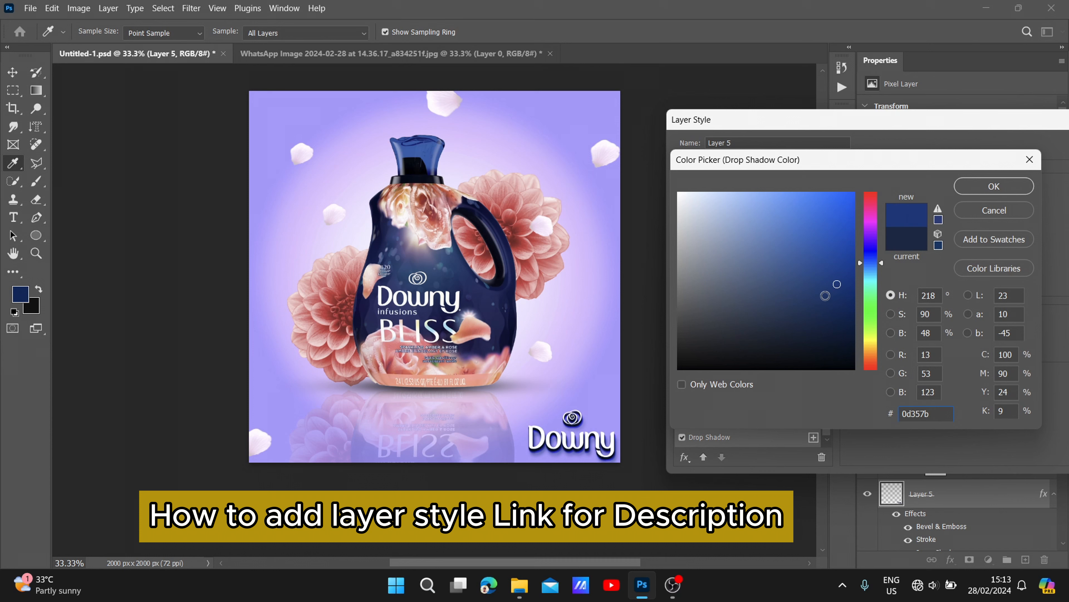
pyautogui.click(977, 192)
pyautogui.moveTo(1038, 127); pyautogui.dragTo(754, 130)
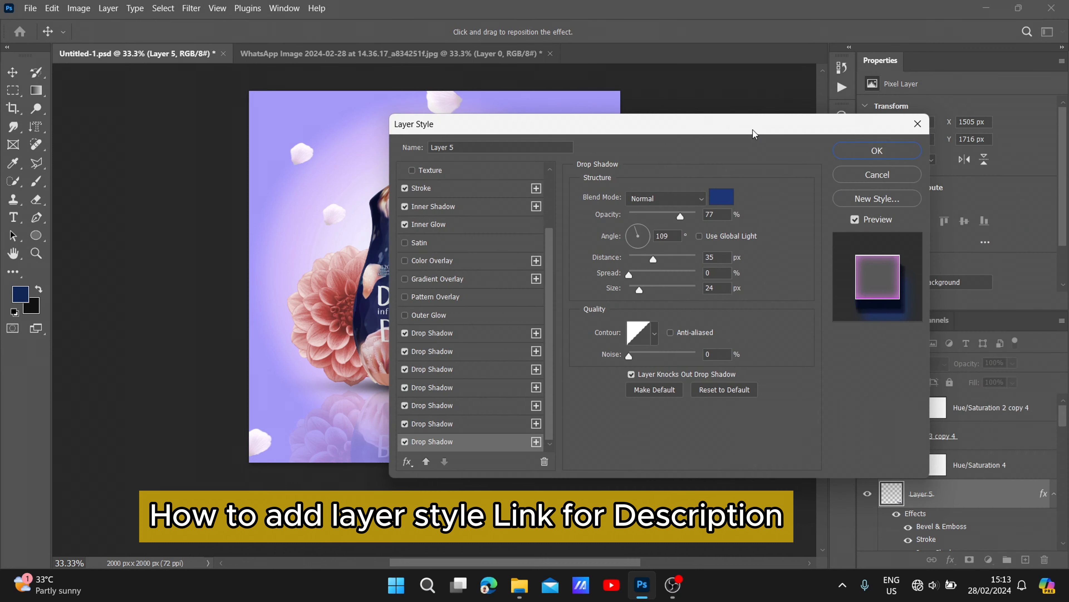
pyautogui.click(864, 150)
pyautogui.click(741, 371)
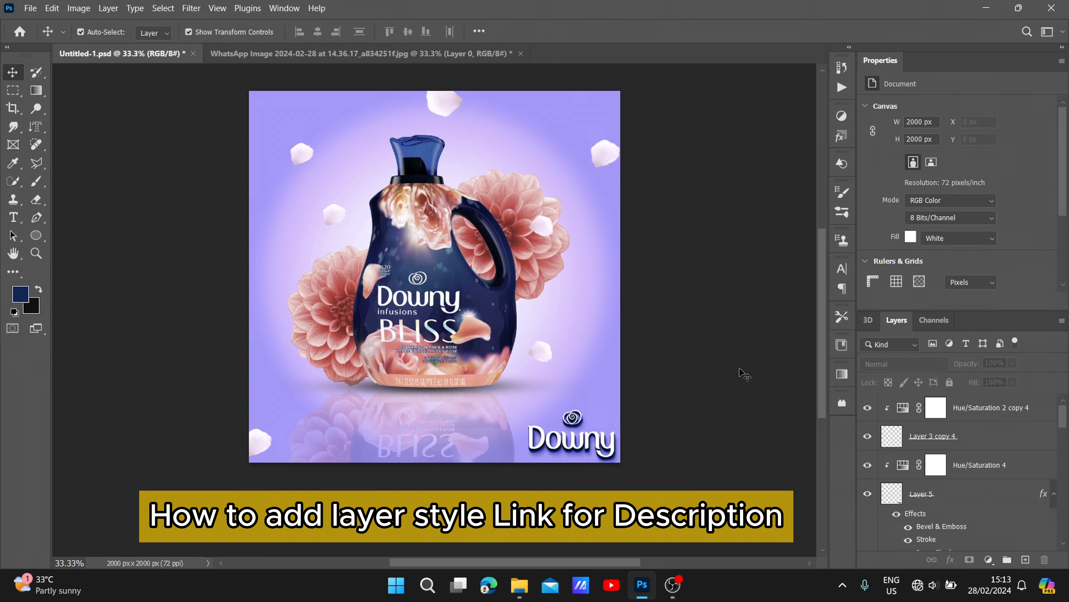
# - Select the whole canvas and make the logo layer, Layer 5, active
pyautogui.scroll(1, 690, 392)
pyautogui.scroll(-2, 918, 470)
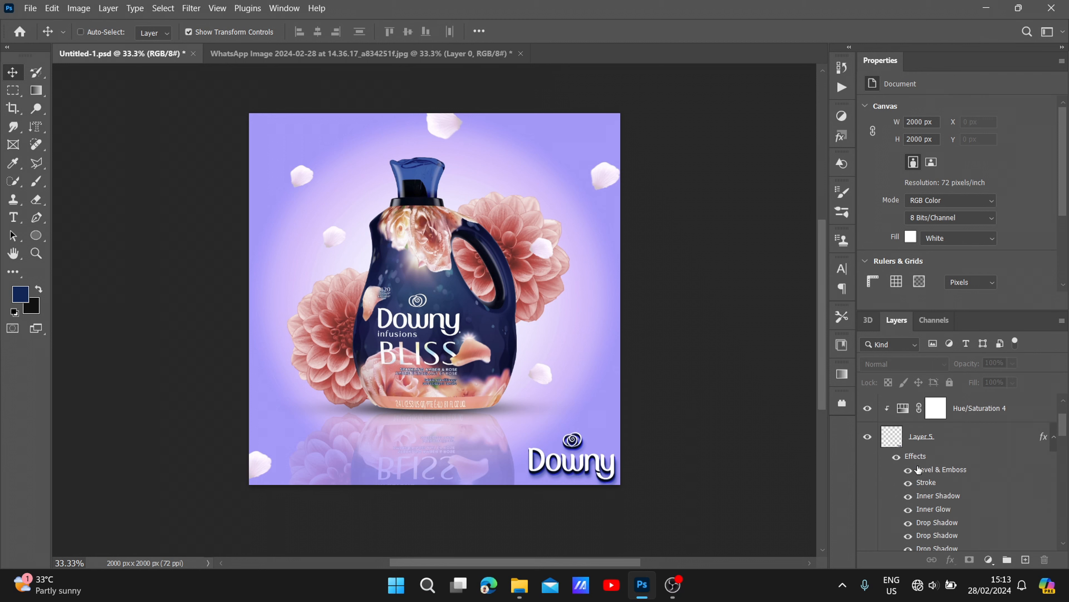
pyautogui.hotkey('ctrl', 'a')
pyautogui.click(933, 456)
pyautogui.scroll(2, 936, 461)
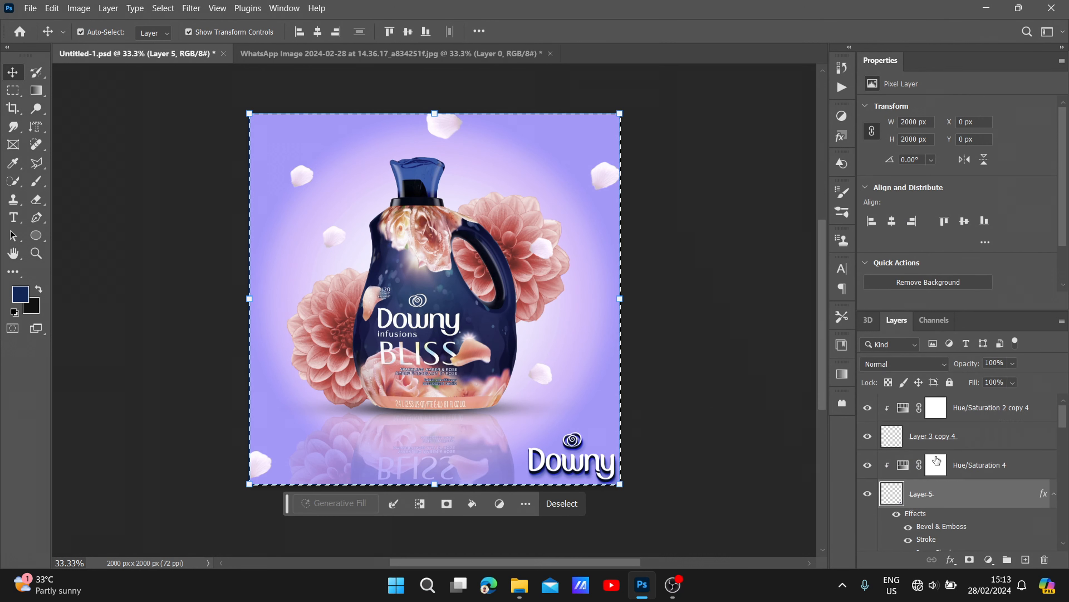
# - Select every layer in the stack from Hue/Saturation 2 copy 4 down to the Background
pyautogui.click(954, 408)
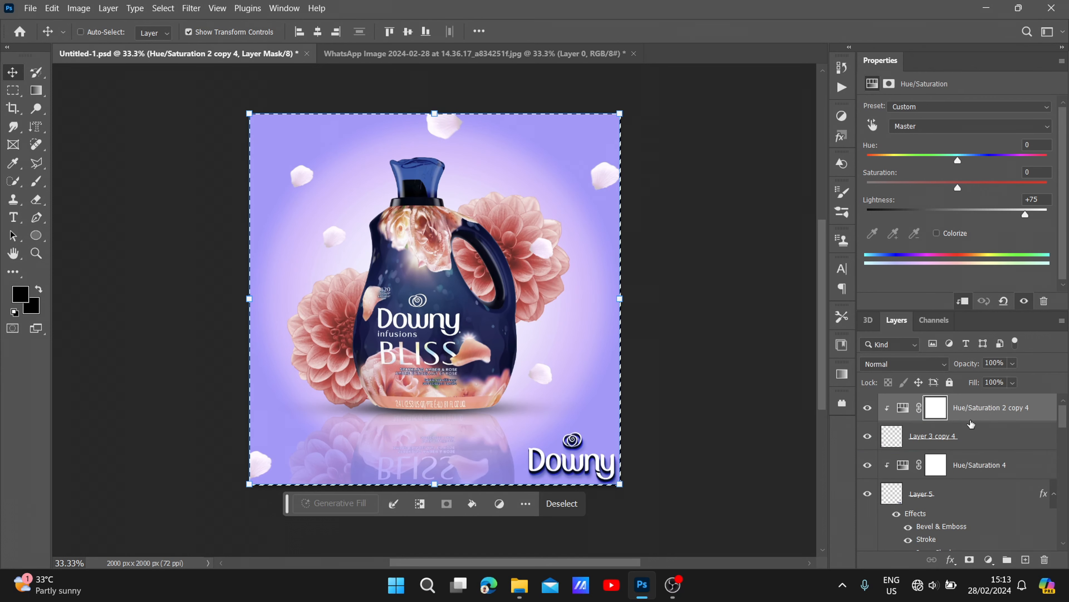
pyautogui.click(974, 438)
pyautogui.keyDown('shift'); pyautogui.click(975, 493); pyautogui.keyUp('shift')
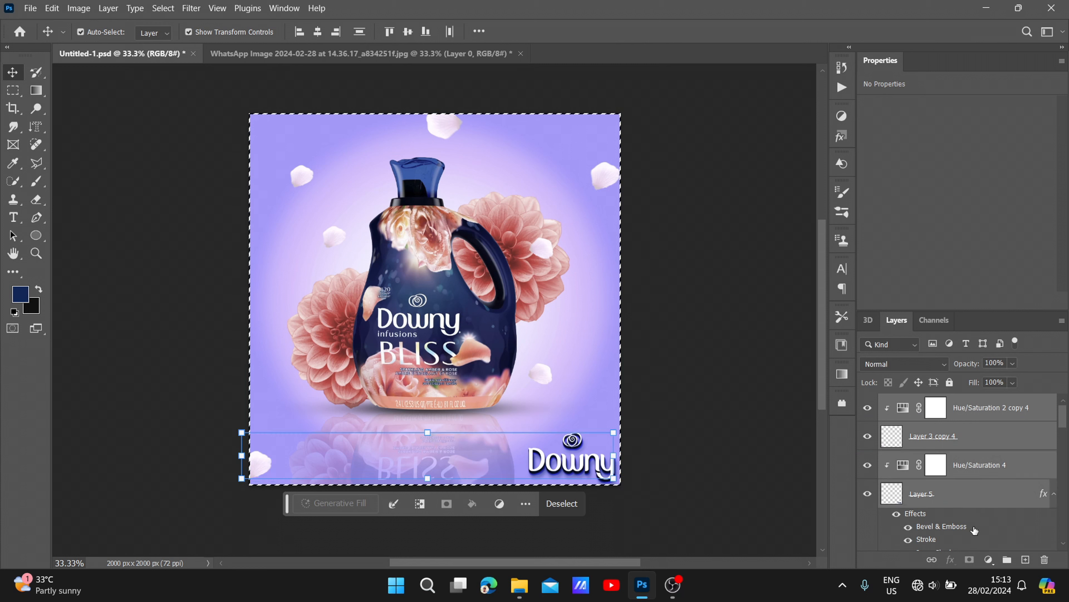
pyautogui.click(1052, 494)
pyautogui.keyDown('shift'); pyautogui.click(982, 523); pyautogui.keyUp('shift')
pyautogui.scroll(-1, 982, 523)
pyautogui.keyDown('shift'); pyautogui.click(961, 495); pyautogui.keyUp('shift')
pyautogui.keyDown('shift'); pyautogui.click(970, 526); pyautogui.keyUp('shift')
pyautogui.scroll(-3, 970, 522)
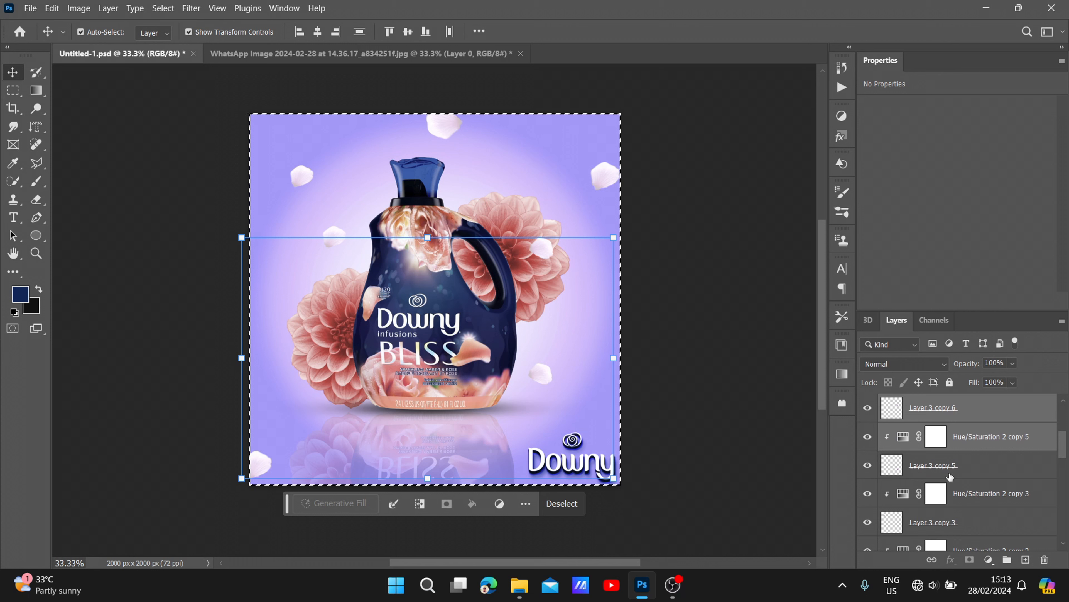
pyautogui.keyDown('shift'); pyautogui.click(996, 464); pyautogui.keyUp('shift')
pyautogui.keyDown('shift'); pyautogui.click(1001, 492); pyautogui.keyUp('shift')
pyautogui.keyDown('shift'); pyautogui.click(984, 525); pyautogui.keyUp('shift')
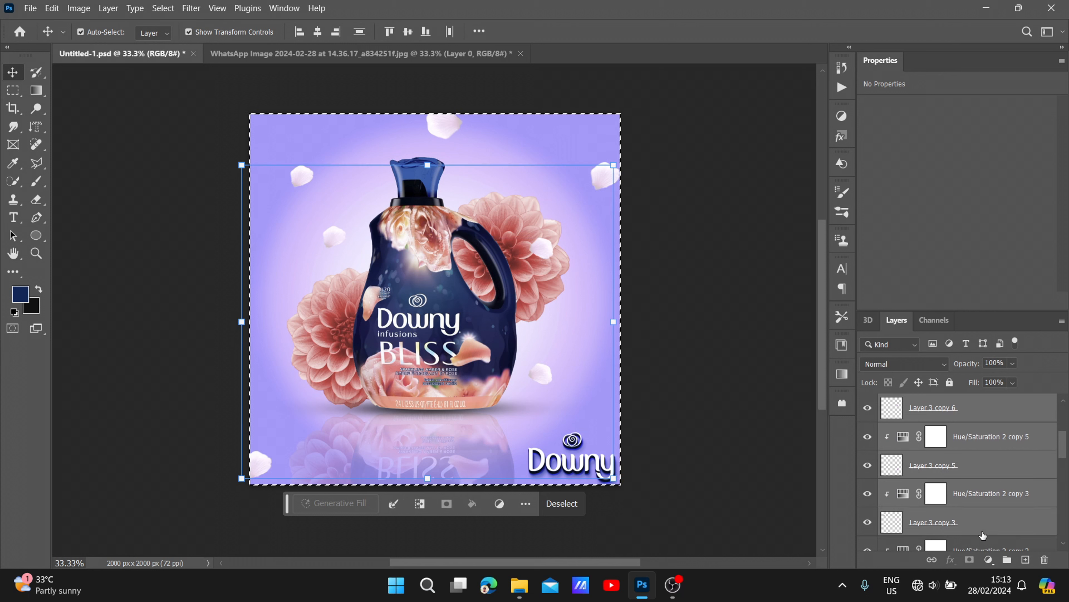
pyautogui.scroll(-1, 984, 514)
pyautogui.keyDown('shift'); pyautogui.click(981, 470); pyautogui.keyUp('shift')
pyautogui.keyDown('shift'); pyautogui.click(984, 493); pyautogui.keyUp('shift')
pyautogui.keyDown('shift'); pyautogui.click(983, 525); pyautogui.keyUp('shift')
pyautogui.scroll(-3, 981, 525)
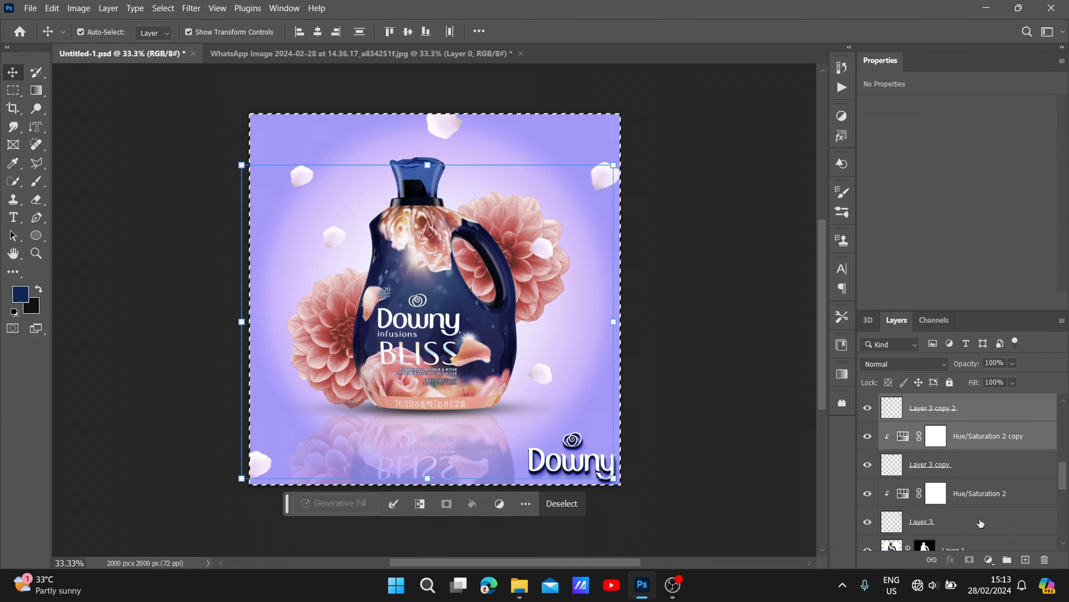
pyautogui.keyDown('shift'); pyautogui.click(971, 464); pyautogui.keyUp('shift')
pyautogui.keyDown('shift'); pyautogui.click(979, 497); pyautogui.keyUp('shift')
pyautogui.scroll(-2, 979, 496)
pyautogui.keyDown('shift'); pyautogui.click(955, 469); pyautogui.keyUp('shift')
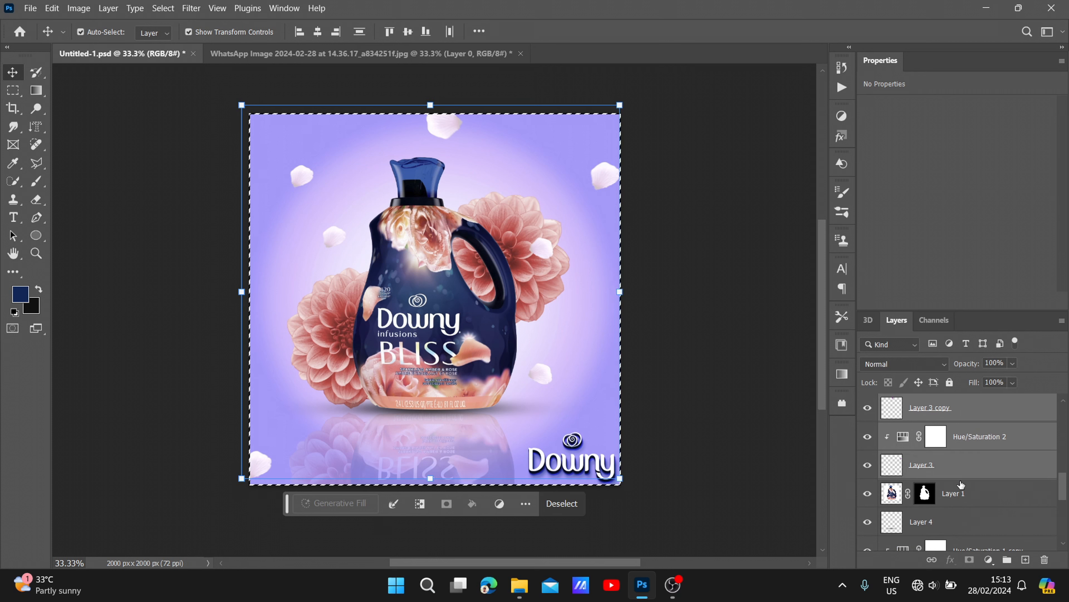
pyautogui.keyDown('shift'); pyautogui.click(962, 496); pyautogui.keyUp('shift')
pyautogui.scroll(-2, 961, 497)
pyautogui.keyDown('shift'); pyautogui.click(964, 472); pyautogui.keyUp('shift')
pyautogui.keyDown('shift'); pyautogui.click(961, 493); pyautogui.keyUp('shift')
pyautogui.keyDown('shift'); pyautogui.click(975, 524); pyautogui.keyUp('shift')
pyautogui.scroll(-3, 976, 524)
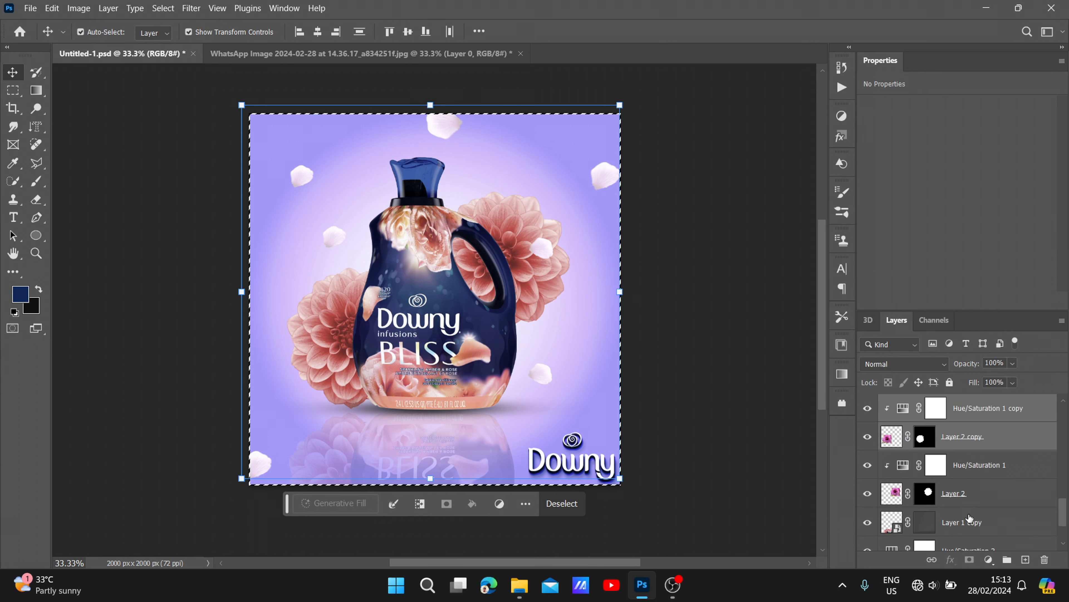
pyautogui.keyDown('shift'); pyautogui.click(963, 471); pyautogui.keyUp('shift')
pyautogui.keyDown('shift'); pyautogui.click(973, 491); pyautogui.keyUp('shift')
pyautogui.keyDown('shift'); pyautogui.click(985, 531); pyautogui.keyUp('shift')
pyautogui.scroll(-2, 981, 522)
pyautogui.scroll(-1, 979, 517)
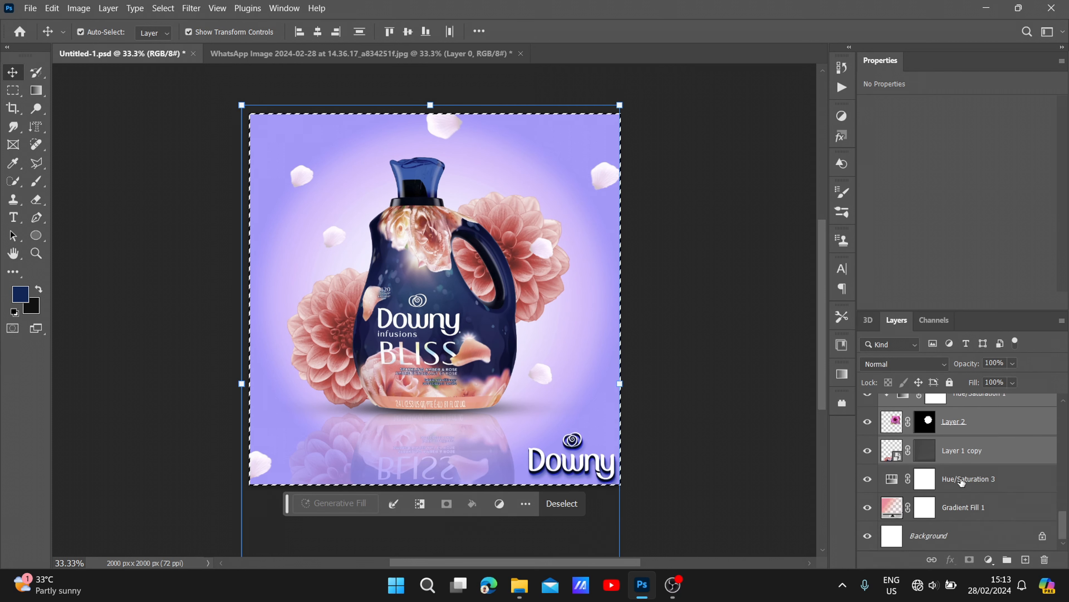
pyautogui.keyDown('shift'); pyautogui.click(963, 478); pyautogui.keyUp('shift')
pyautogui.keyDown('shift'); pyautogui.click(973, 508); pyautogui.keyUp('shift')
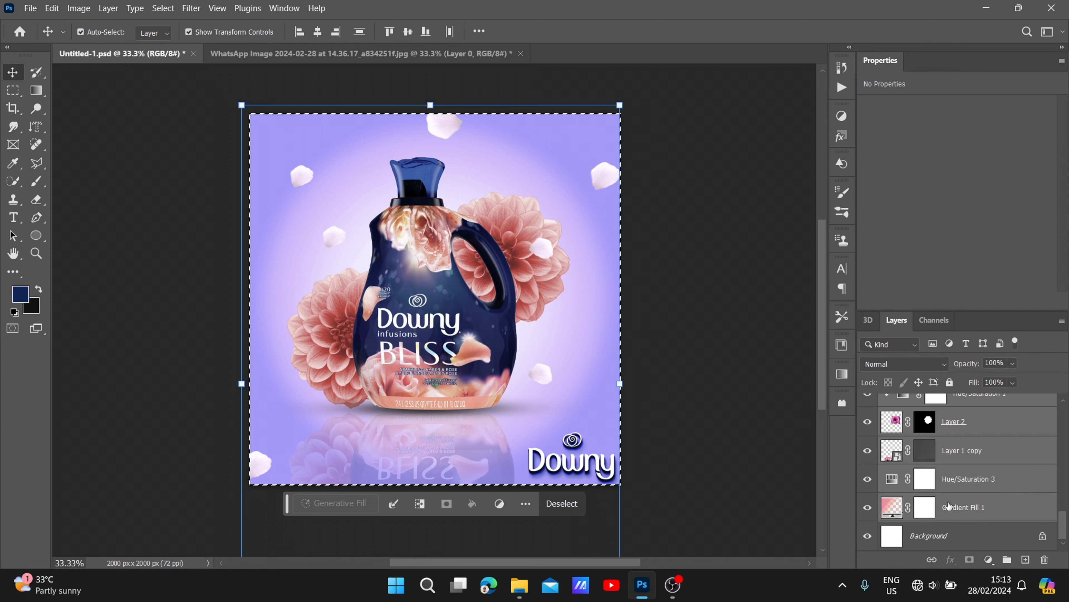
pyautogui.keyDown('shift'); pyautogui.click(955, 535); pyautogui.keyUp('shift')
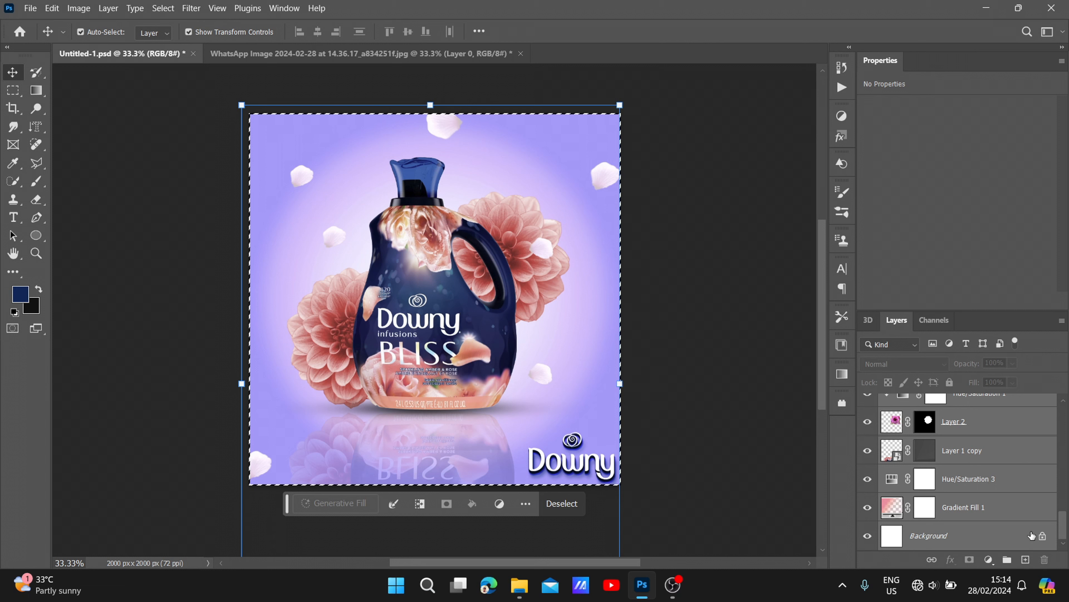
pyautogui.scroll(2, 963, 496)
pyautogui.scroll(-2, 963, 497)
pyautogui.click(867, 536)
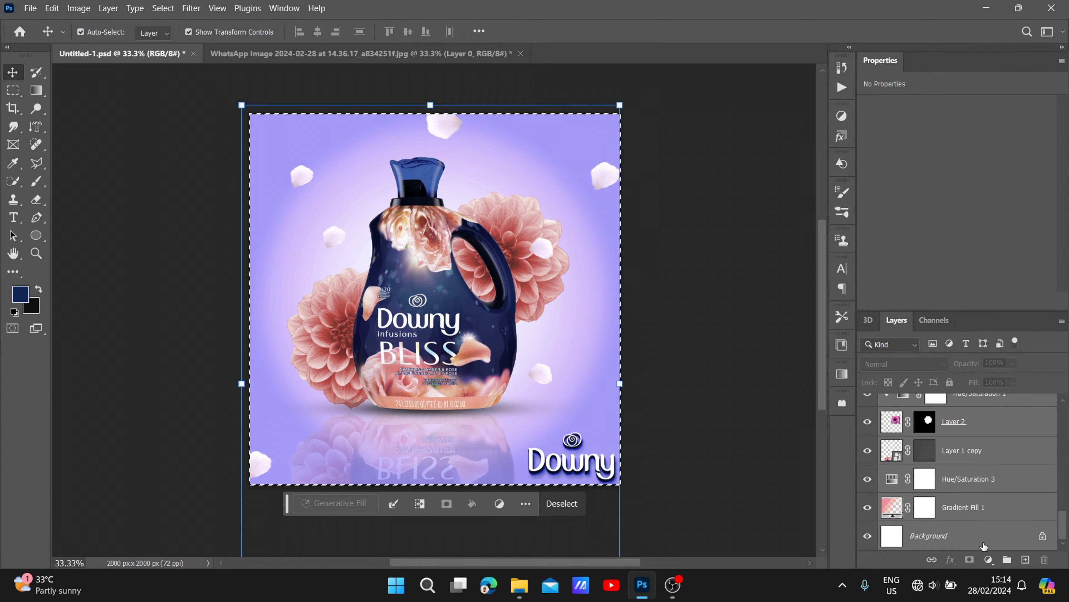
# - Make the Background layer active and stamp all visible layers into a new merged layer
pyautogui.click(965, 504)
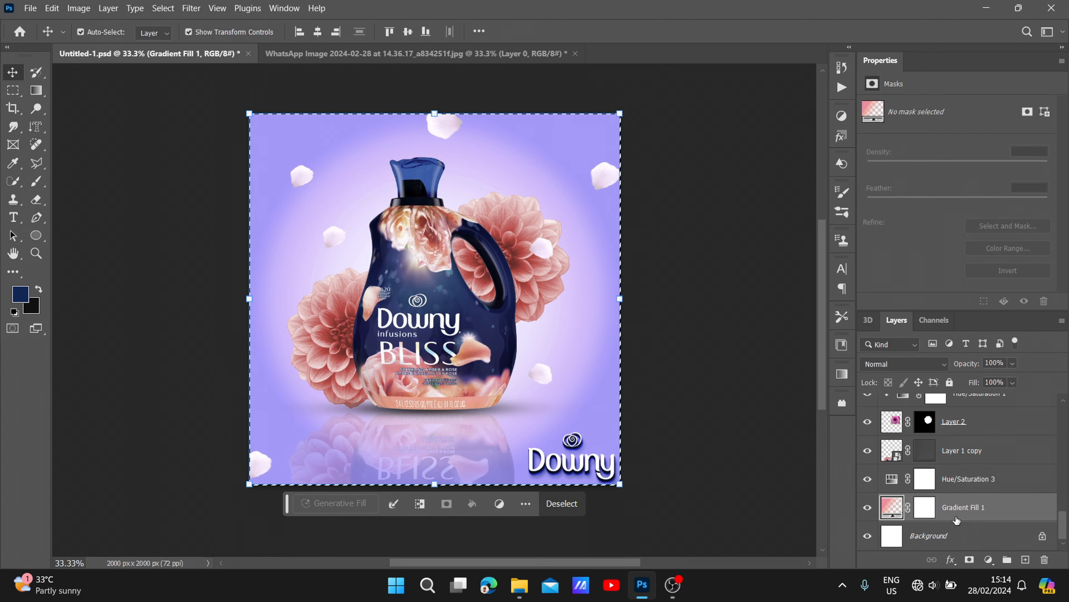
pyautogui.scroll(10, 957, 521)
pyautogui.scroll(-10, 957, 521)
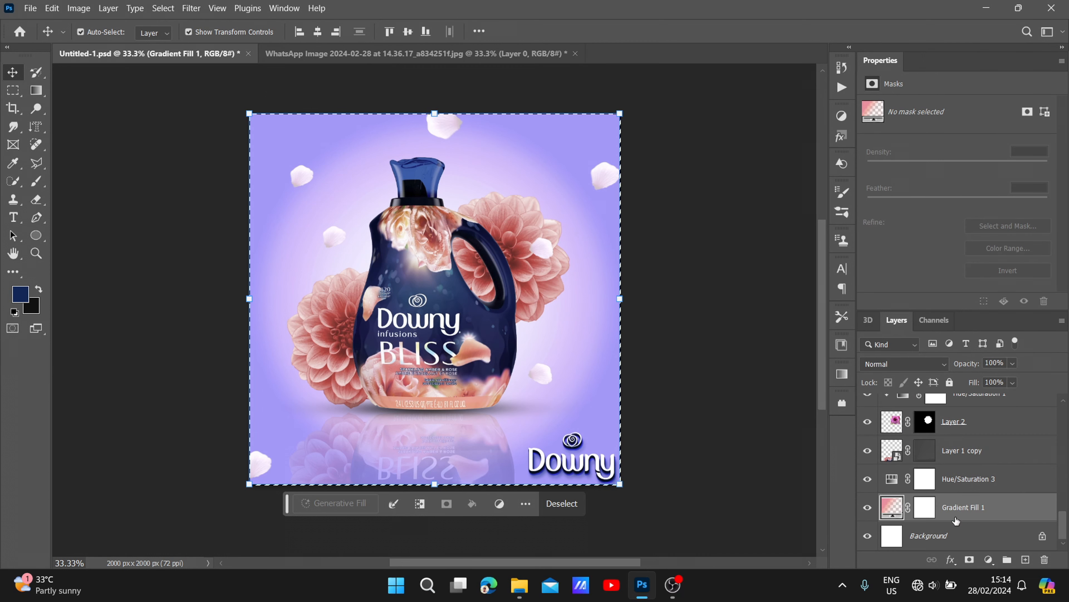
pyautogui.click(943, 534)
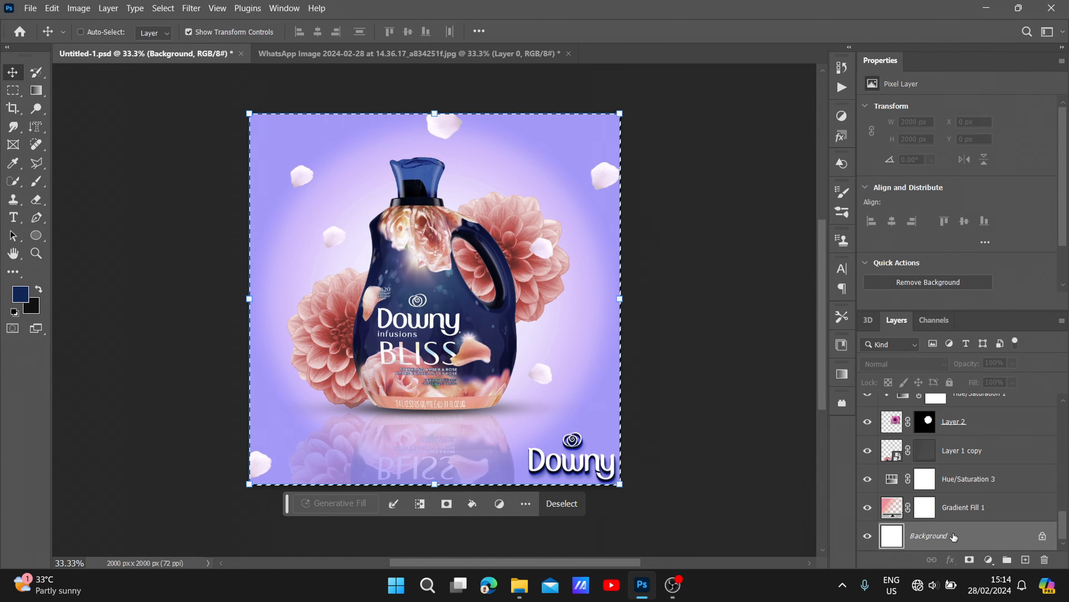
pyautogui.hotkey('ctrl', 'shift', 'alt', 'e')
# - Move the merged poster layer to the top of the layer stack, unclipped, and deselect the canvas
pyautogui.moveTo(953, 535); pyautogui.dragTo(983, 493)
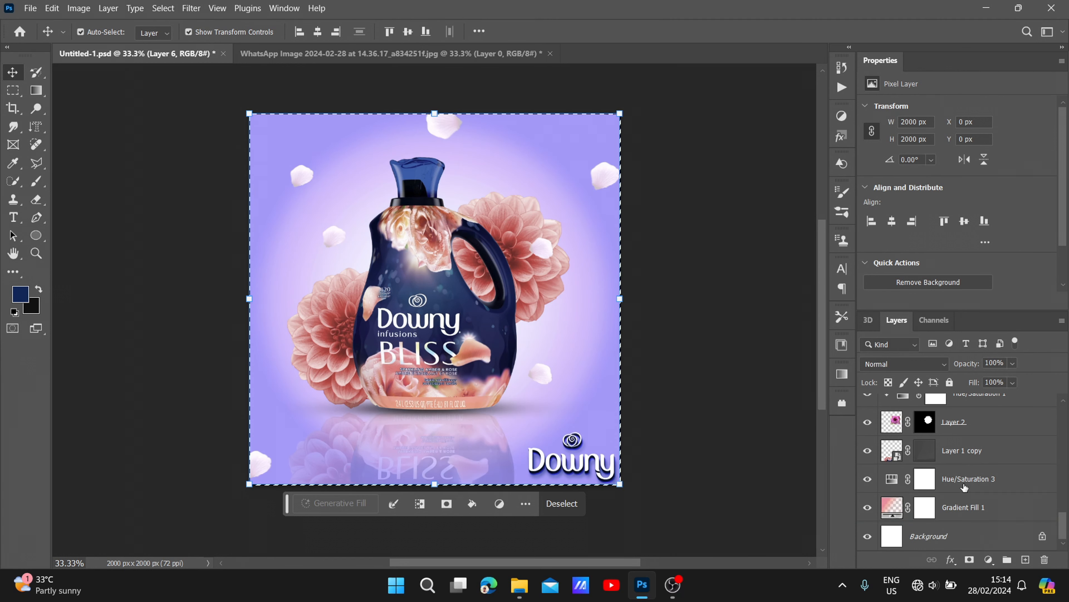
pyautogui.scroll(10, 953, 512)
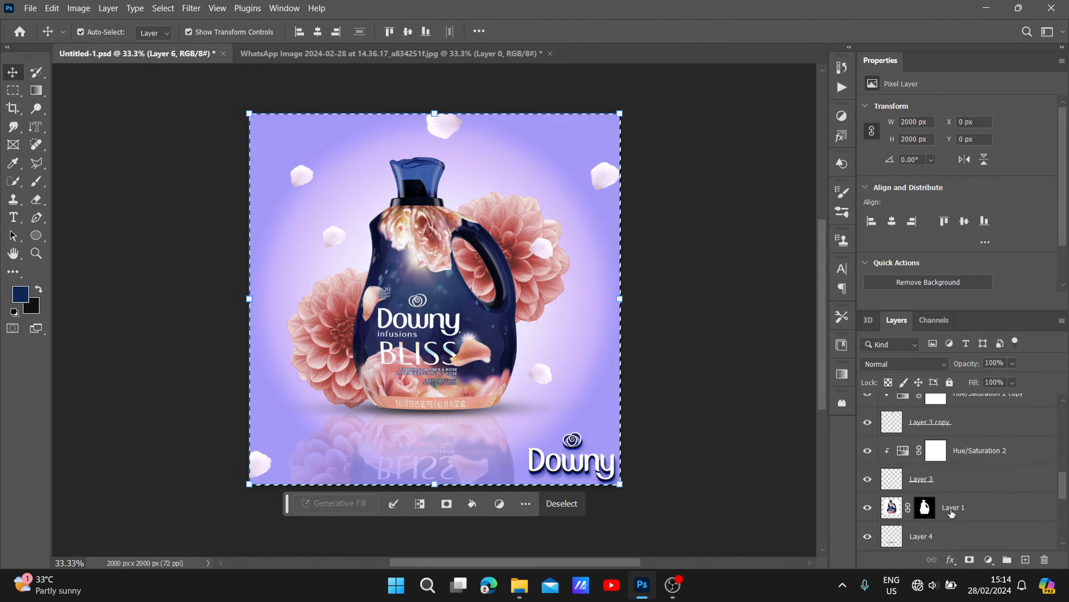
pyautogui.moveTo(938, 405)
pyautogui.mouseDown()
pyautogui.moveTo(977, 502)
pyautogui.moveTo(1027, 527)
pyautogui.moveTo(1023, 492)
pyautogui.moveTo(969, 528)
pyautogui.moveTo(961, 547)
pyautogui.moveTo(958, 413)
pyautogui.mouseUp()
pyautogui.scroll(-7, 956, 440)
pyautogui.scroll(-5, 956, 440)
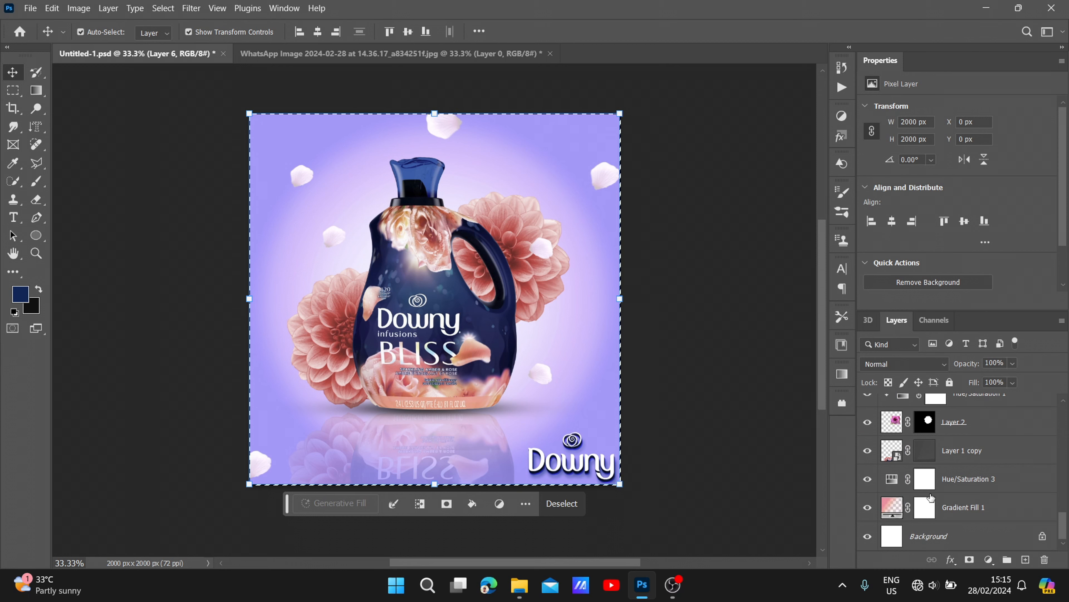
pyautogui.scroll(5, 930, 498)
pyautogui.moveTo(941, 388); pyautogui.dragTo(946, 537)
pyautogui.scroll(-5, 943, 534)
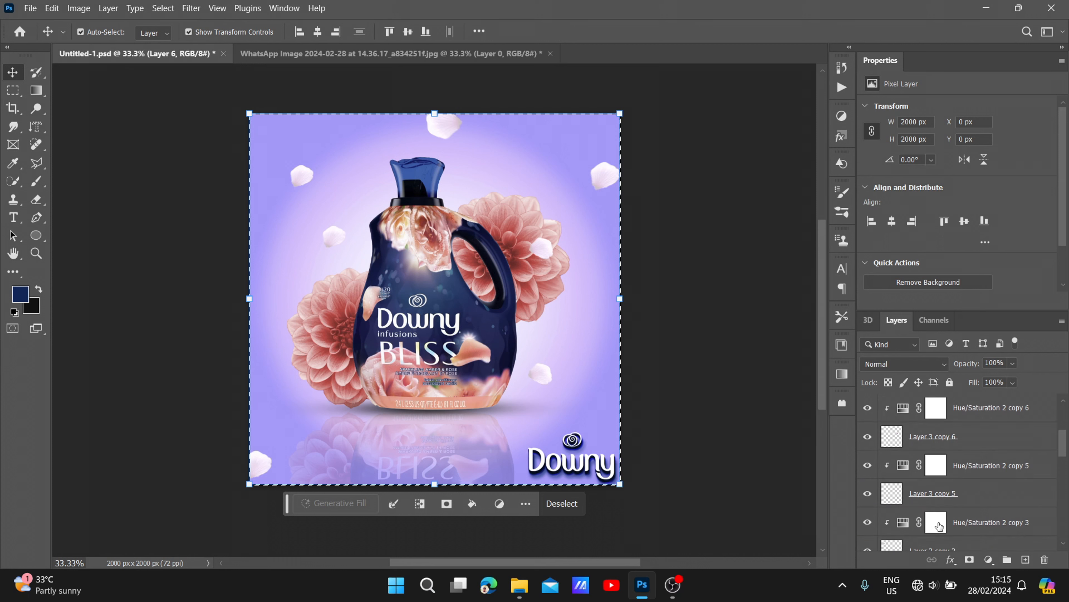
pyautogui.scroll(1, 938, 525)
pyautogui.moveTo(927, 405); pyautogui.dragTo(943, 521)
pyautogui.scroll(-2, 943, 523)
pyautogui.scroll(-1, 943, 523)
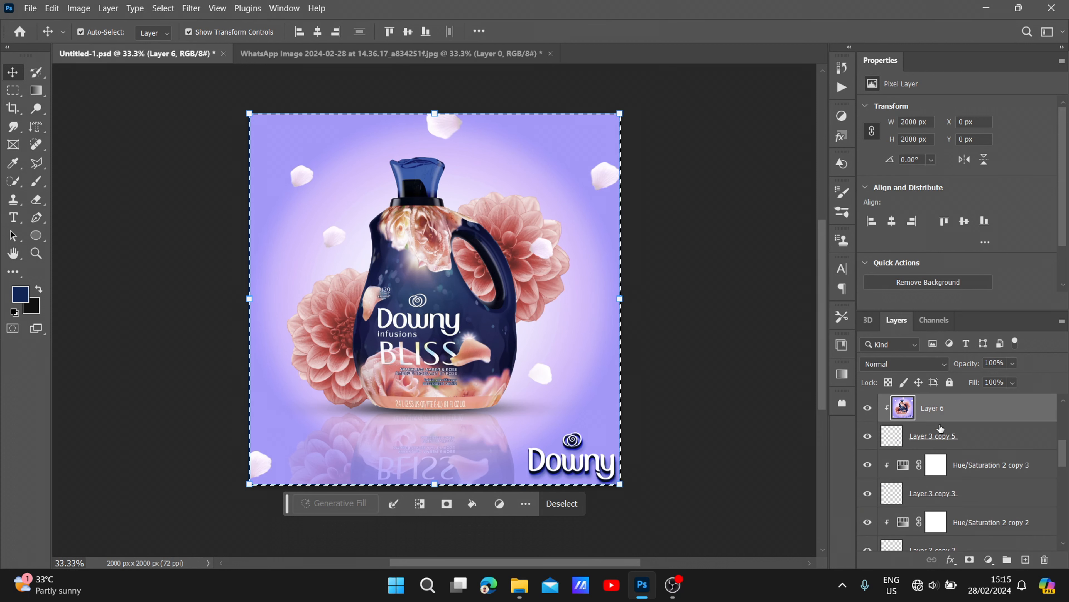
pyautogui.moveTo(940, 411); pyautogui.dragTo(943, 521)
pyautogui.scroll(-2, 934, 491)
pyautogui.moveTo(927, 450); pyautogui.dragTo(948, 368)
pyautogui.moveTo(967, 410)
pyautogui.mouseDown()
pyautogui.moveTo(975, 556)
pyautogui.moveTo(966, 406)
pyautogui.mouseUp()
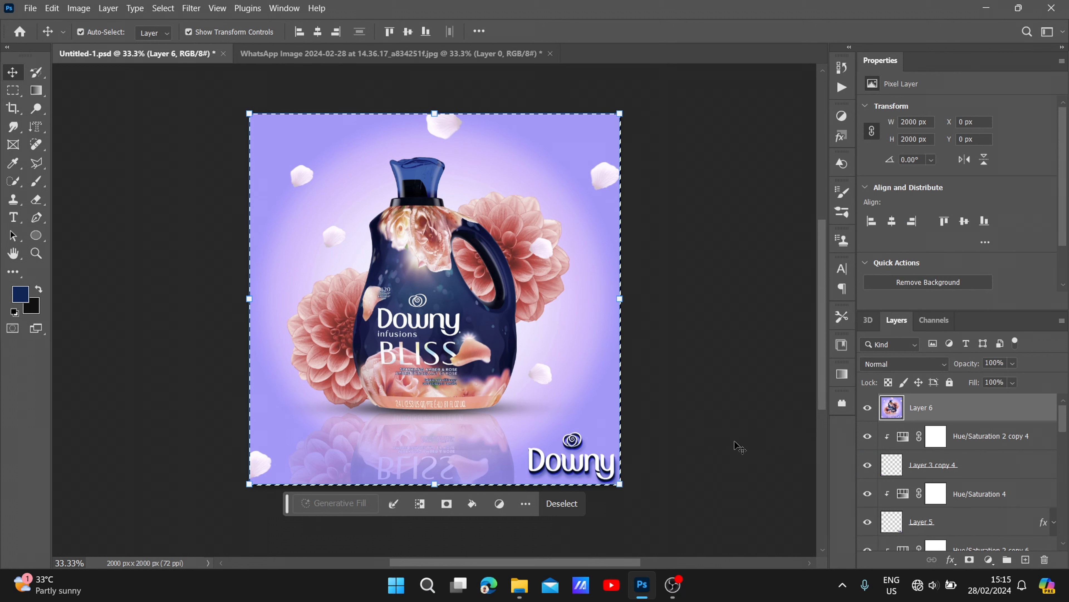
pyautogui.click(556, 512)
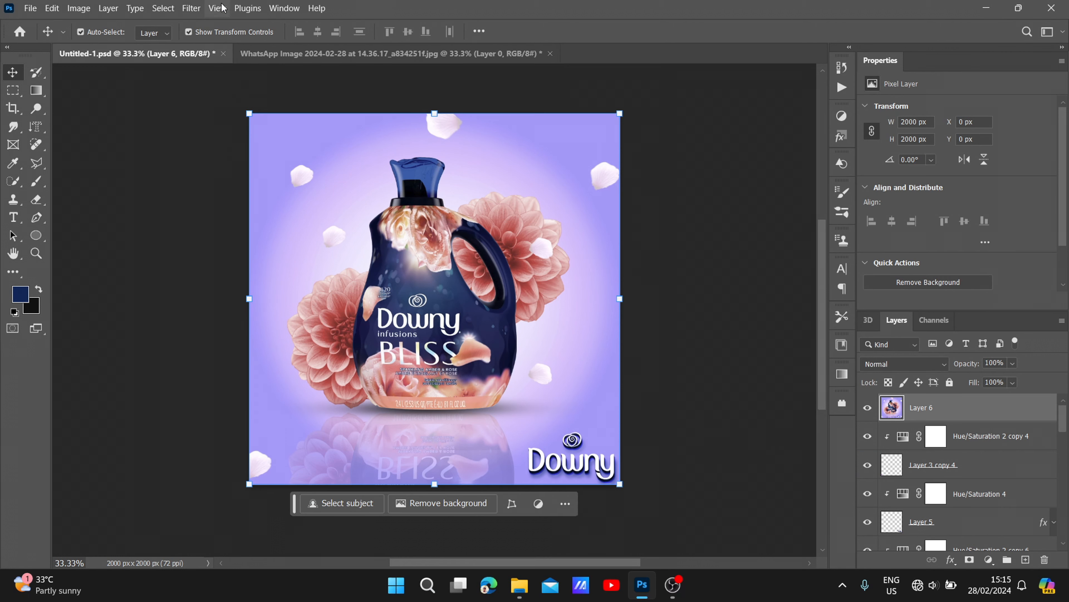
pyautogui.click(193, 9)
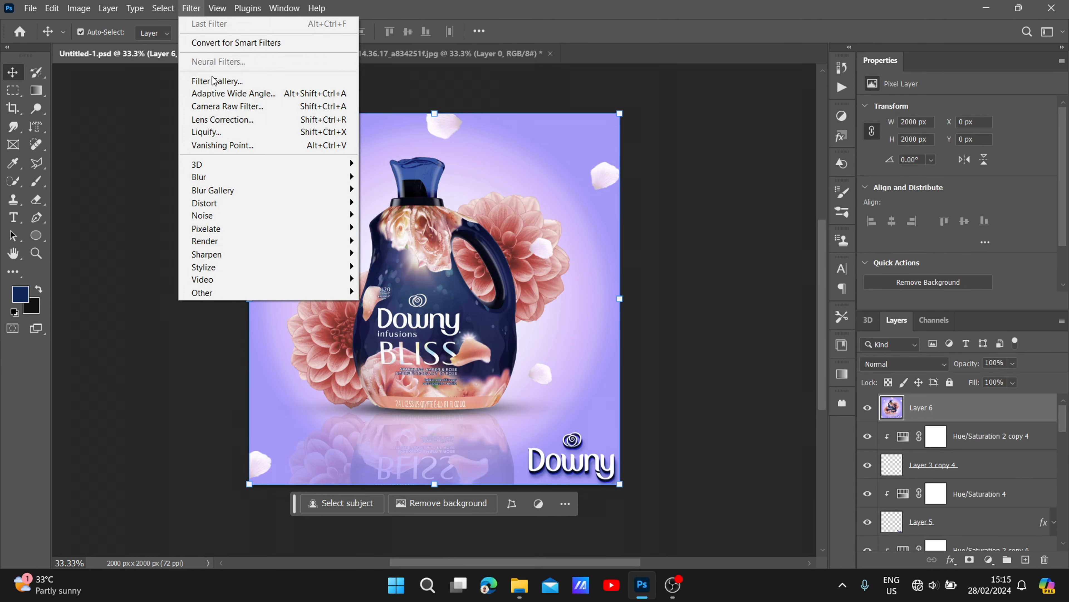
pyautogui.click(220, 120)
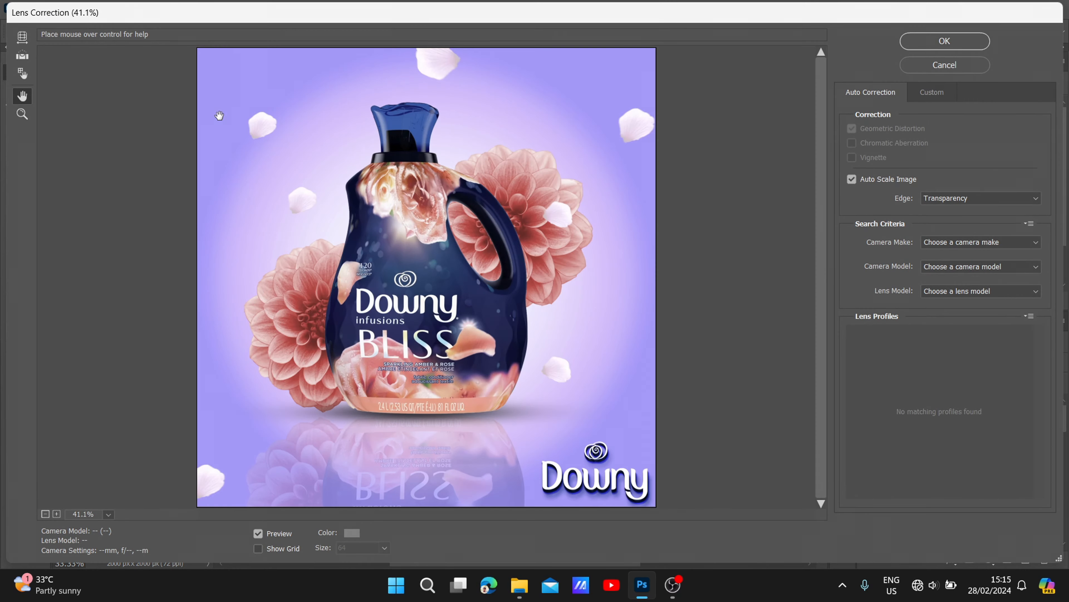
pyautogui.click(966, 67)
# - Open the Camera Raw filter on the merged layer, trying out and removing the automatic edit adjustments
pyautogui.click(194, 8)
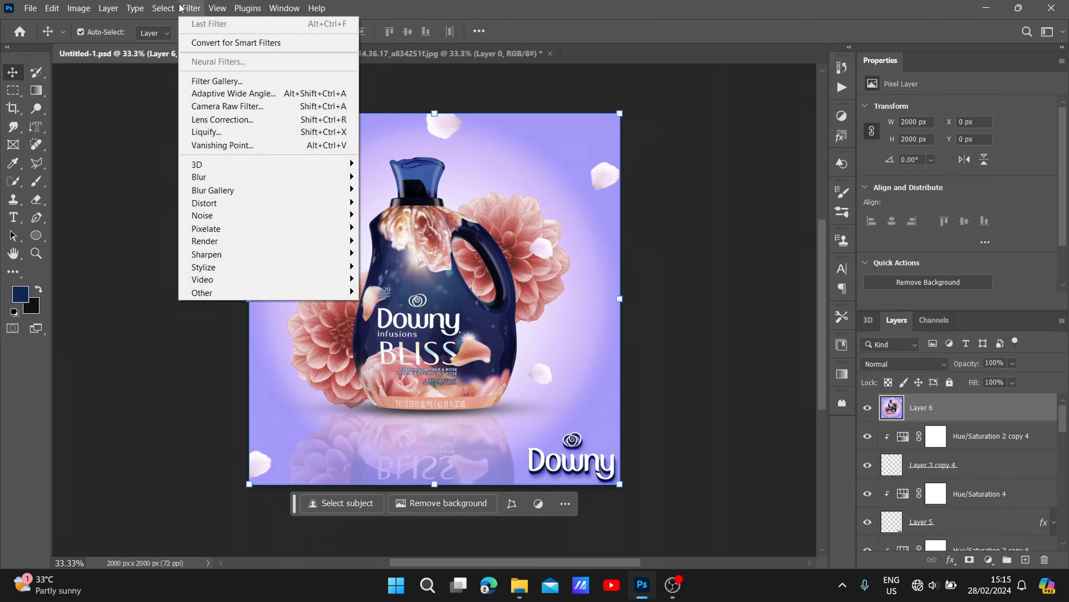
pyautogui.moveTo(191, 9)
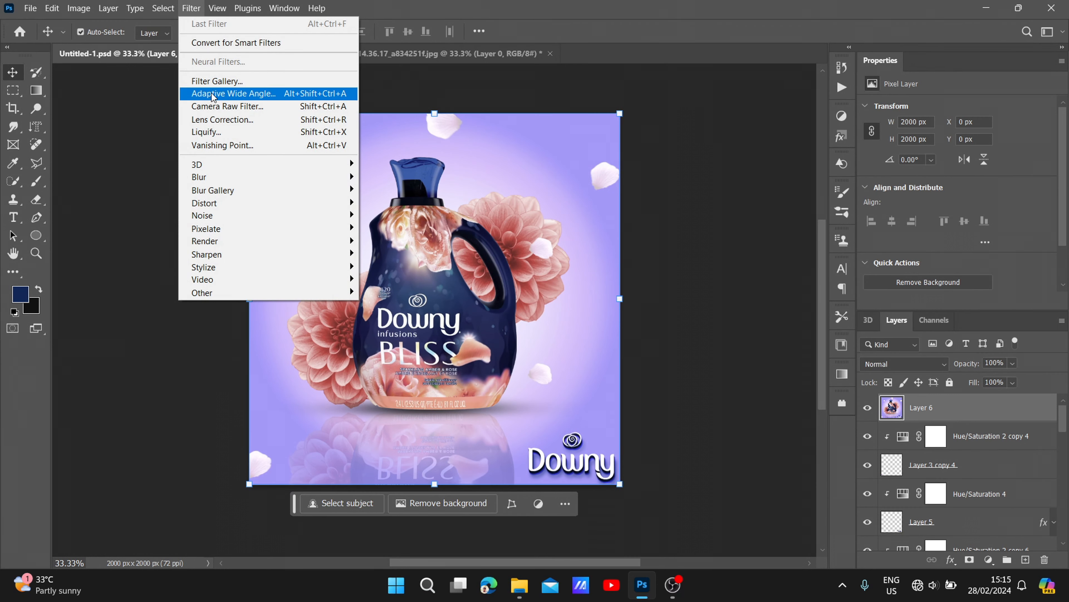
pyautogui.click(228, 105)
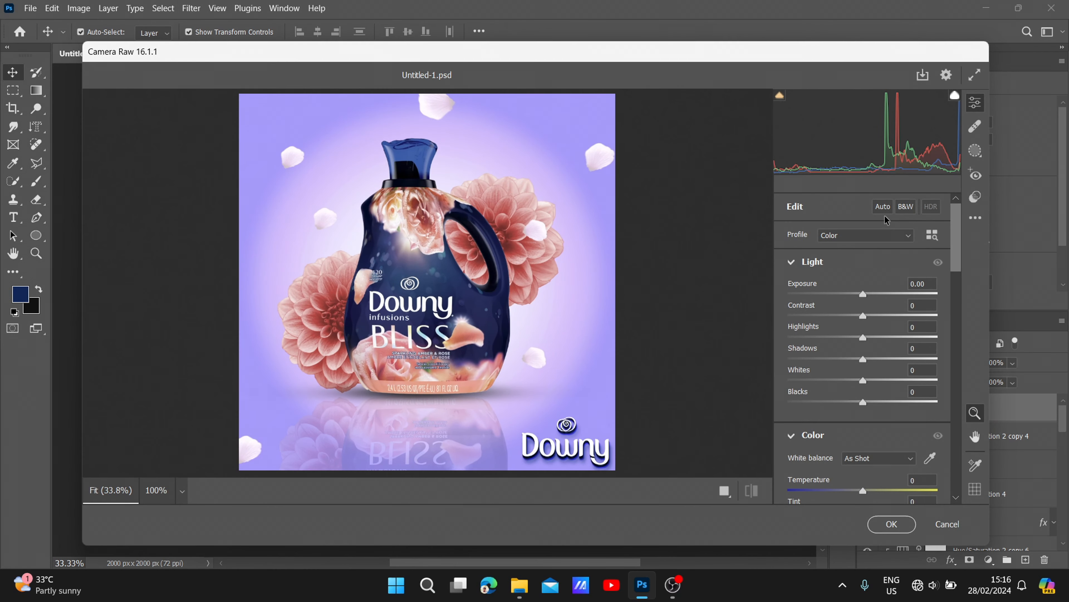
pyautogui.click(883, 213)
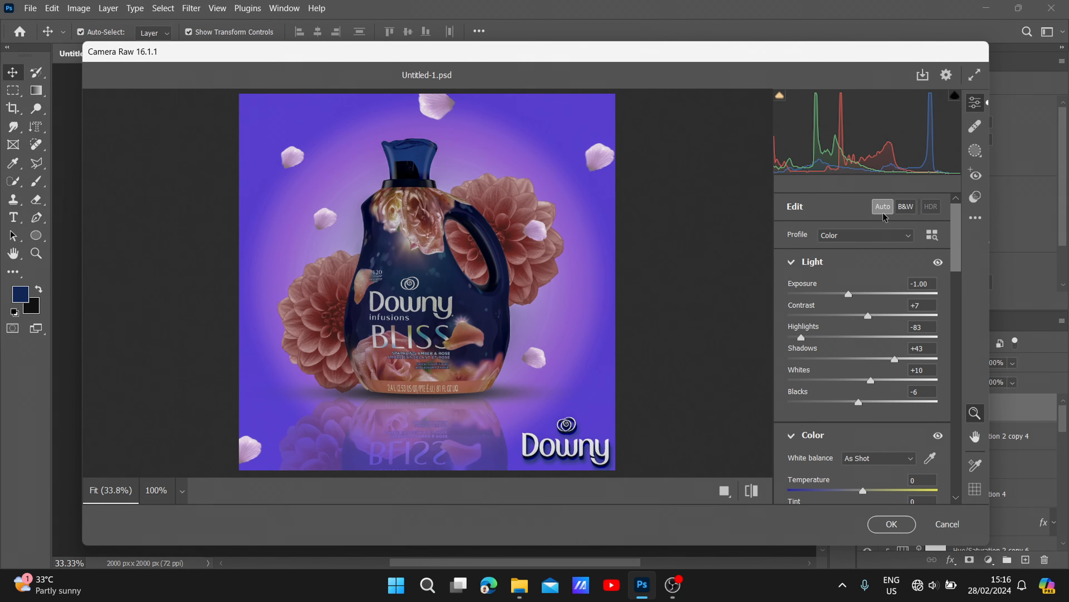
pyautogui.click(882, 212)
pyautogui.scroll(-3, 863, 337)
pyautogui.scroll(3, 863, 337)
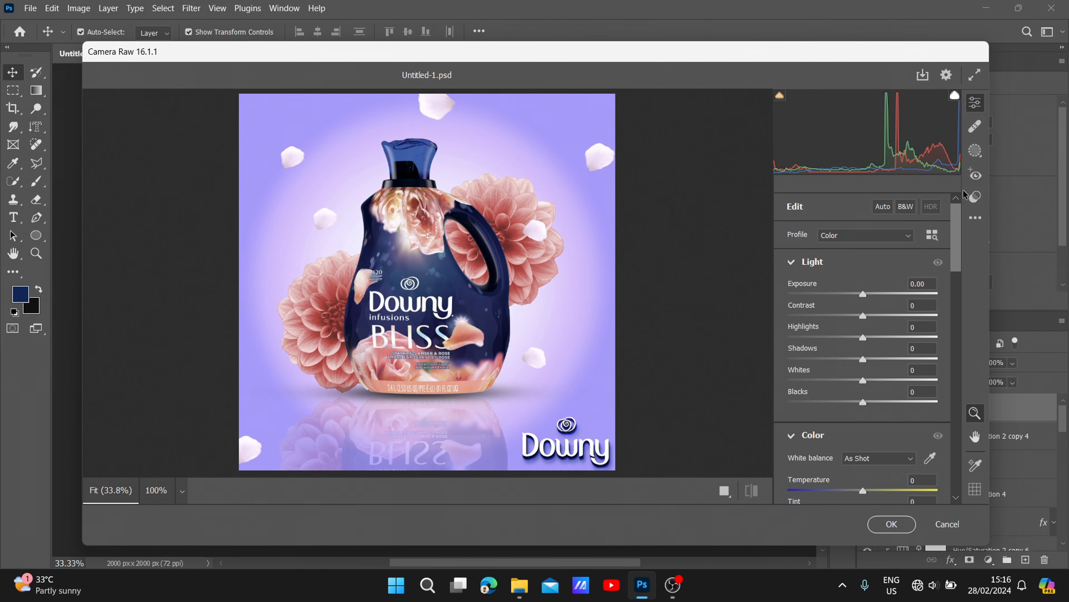
# - Choose the CN12 preset from Style: Cinematic II for the poster in Camera Raw
pyautogui.click(975, 196)
pyautogui.scroll(-10, 835, 315)
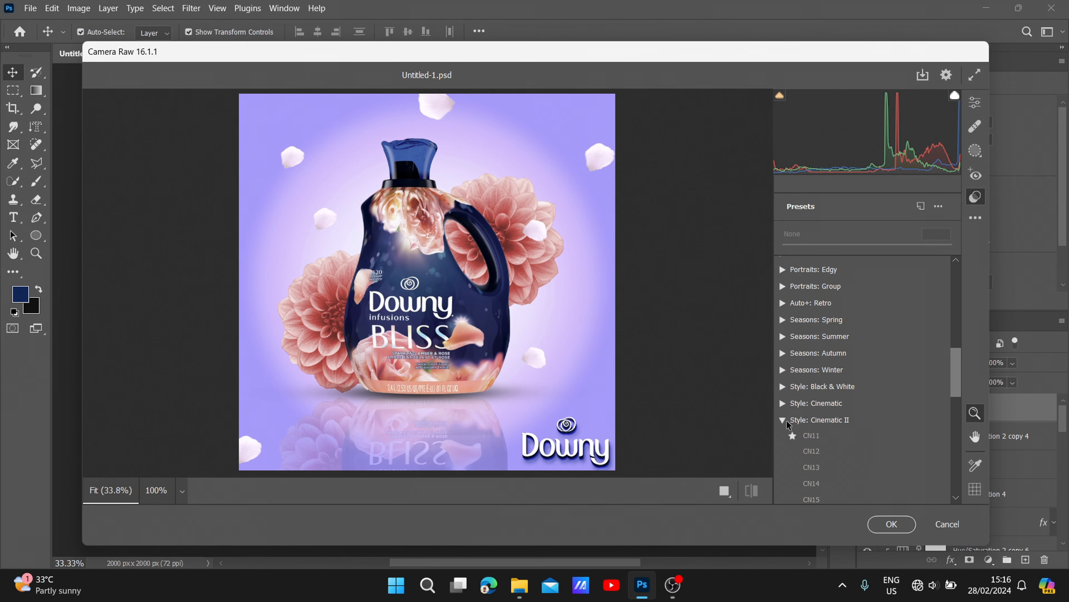
pyautogui.click(811, 452)
pyautogui.scroll(-4, 813, 421)
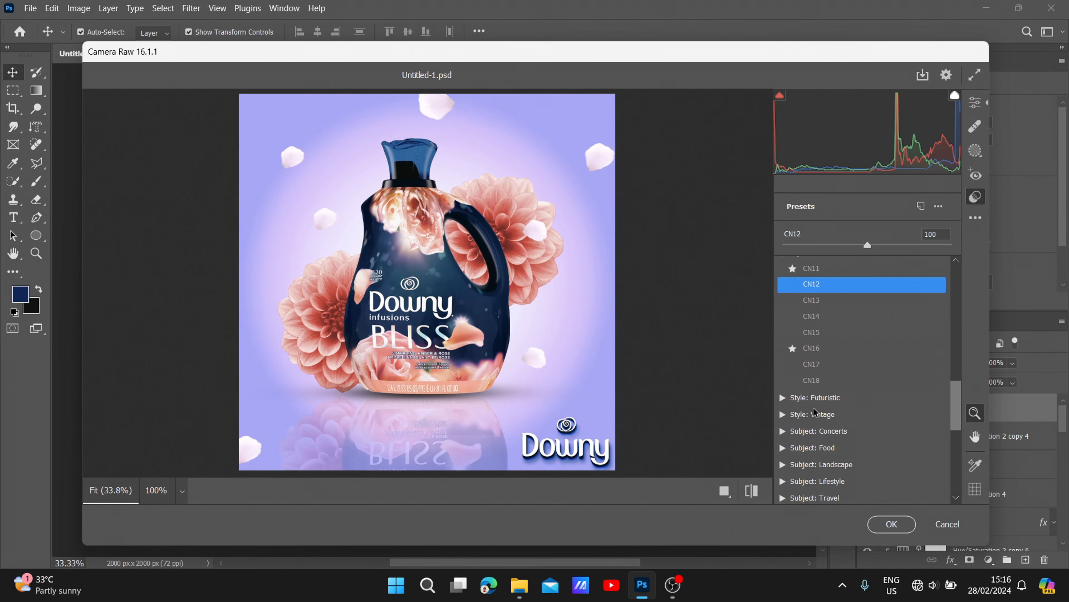
# - Add the Medium vignetting preset and apply the Camera Raw filter to the merged layer
pyautogui.scroll(-10, 821, 421)
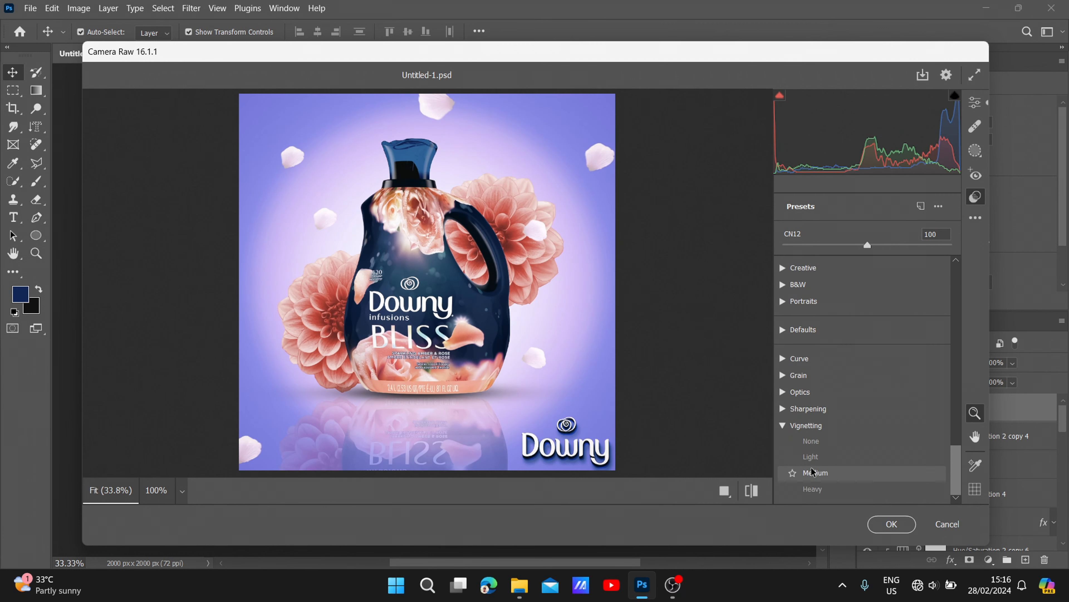
pyautogui.click(814, 473)
pyautogui.scroll(10, 815, 462)
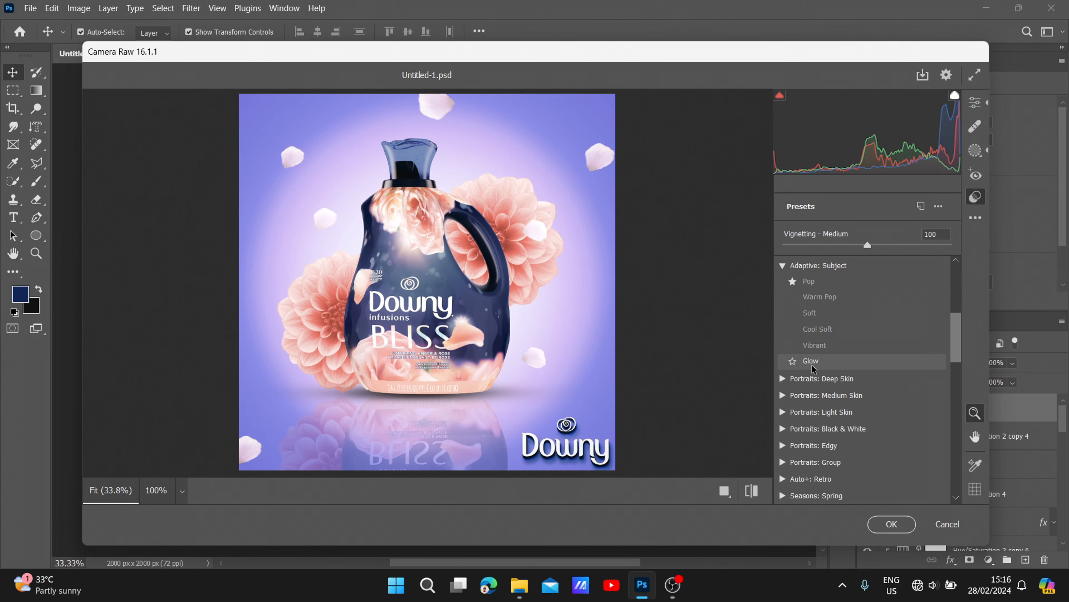
pyautogui.scroll(5, 825, 337)
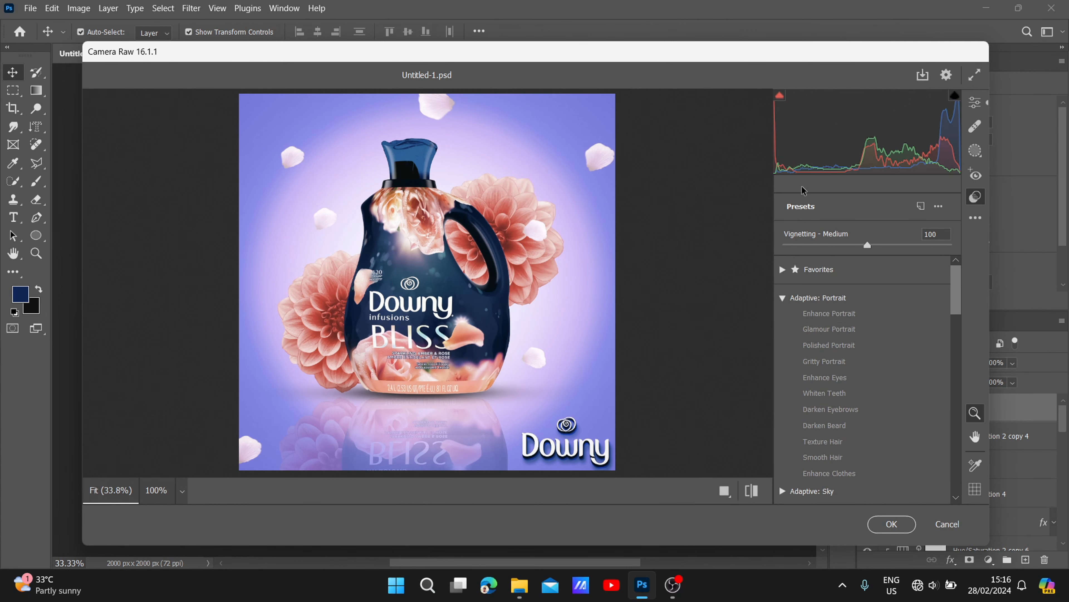
pyautogui.click(891, 524)
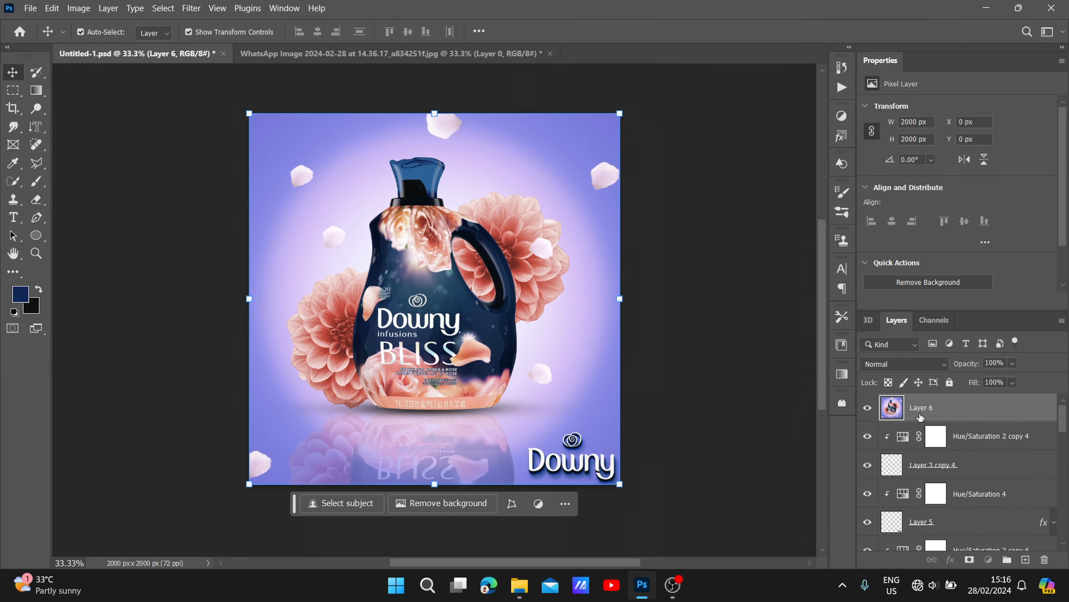
# - Add a Hue/Saturation adjustment clipped to the merged layer and set its hue to -27
pyautogui.click(989, 560)
pyautogui.click(992, 428)
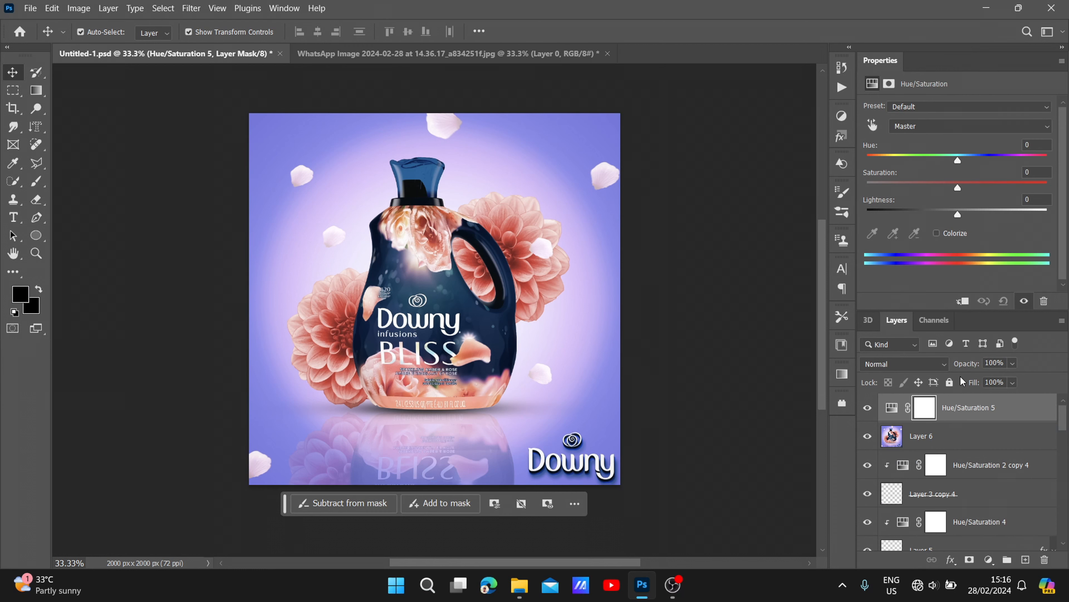
pyautogui.click(963, 301)
pyautogui.moveTo(956, 162); pyautogui.dragTo(934, 202)
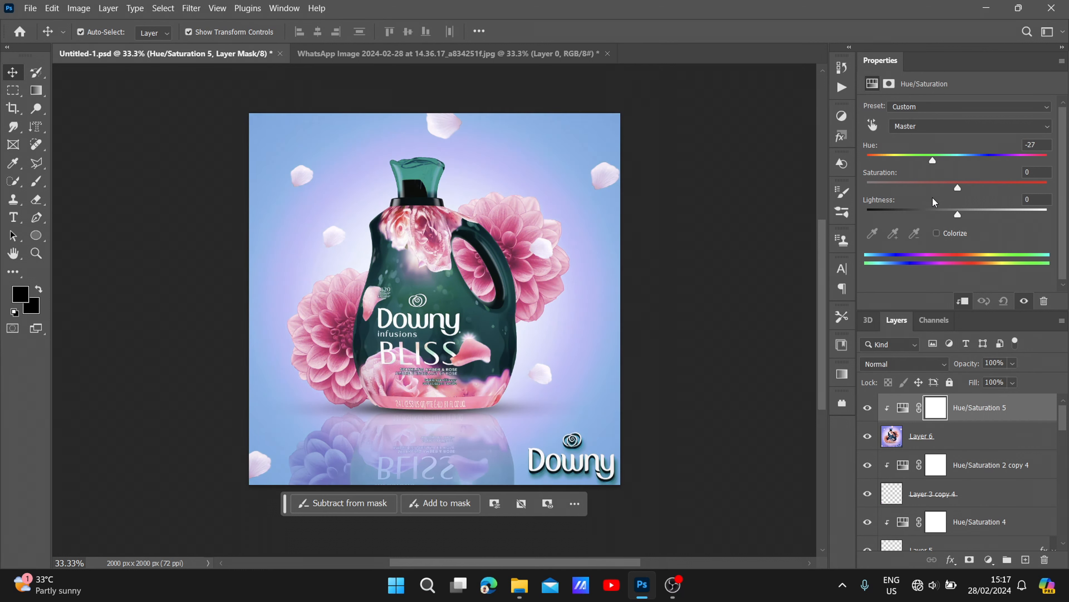